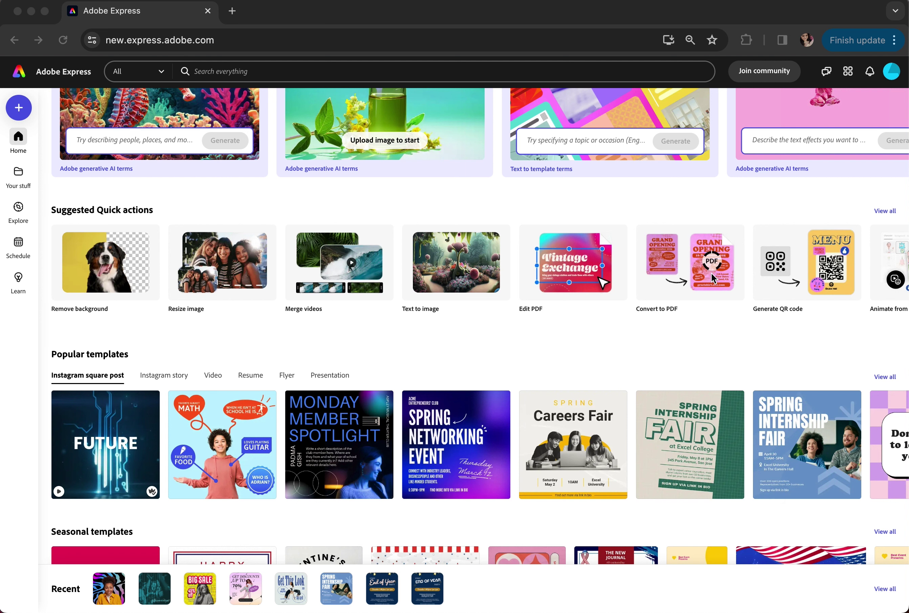
Look through the suggested quick actions and the complete list of all quick actions, and close the list.
scroll(822, 279, "right", 5)
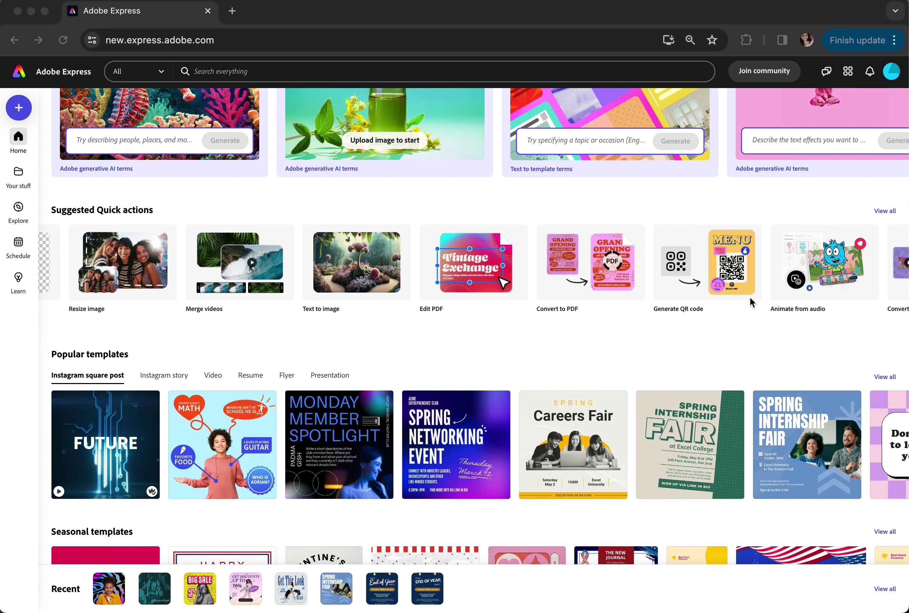
scroll(750, 296, "right", 10)
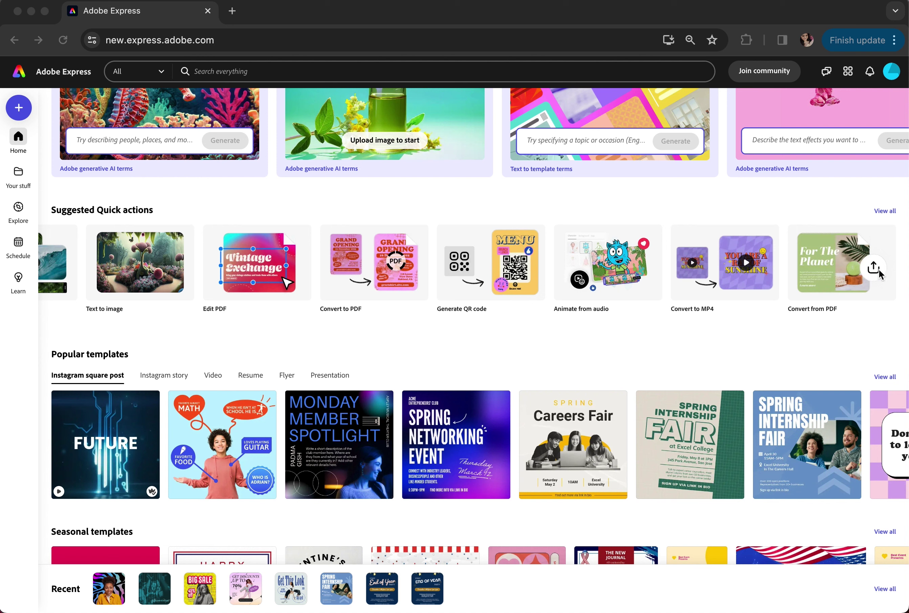
left_click(883, 213)
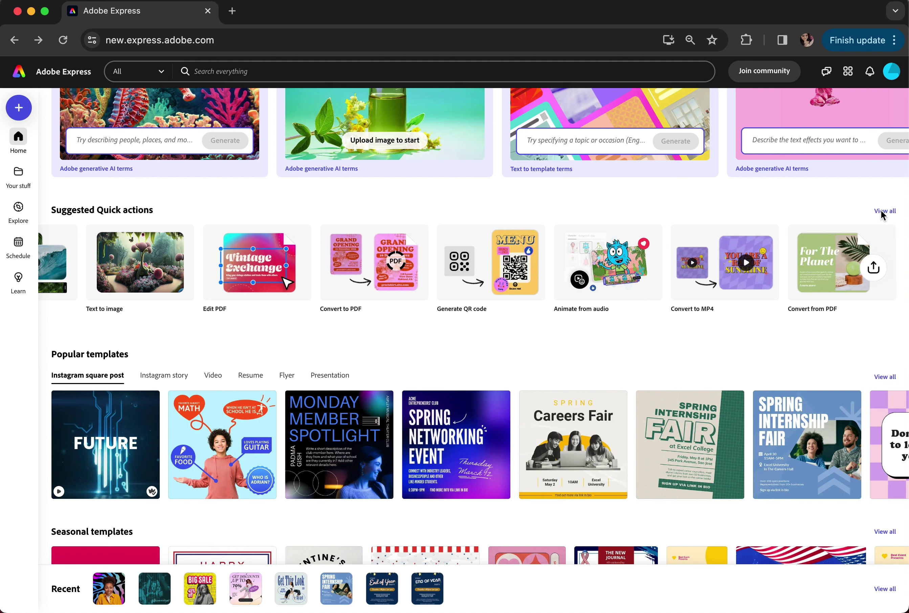
left_click(882, 214)
scroll(421, 379, "down", 10)
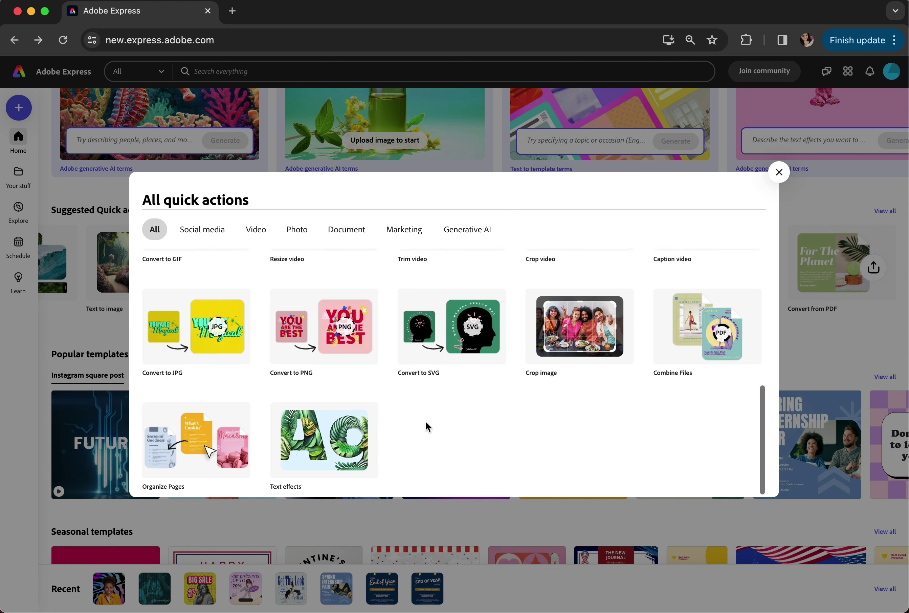
scroll(426, 421, "up", 3)
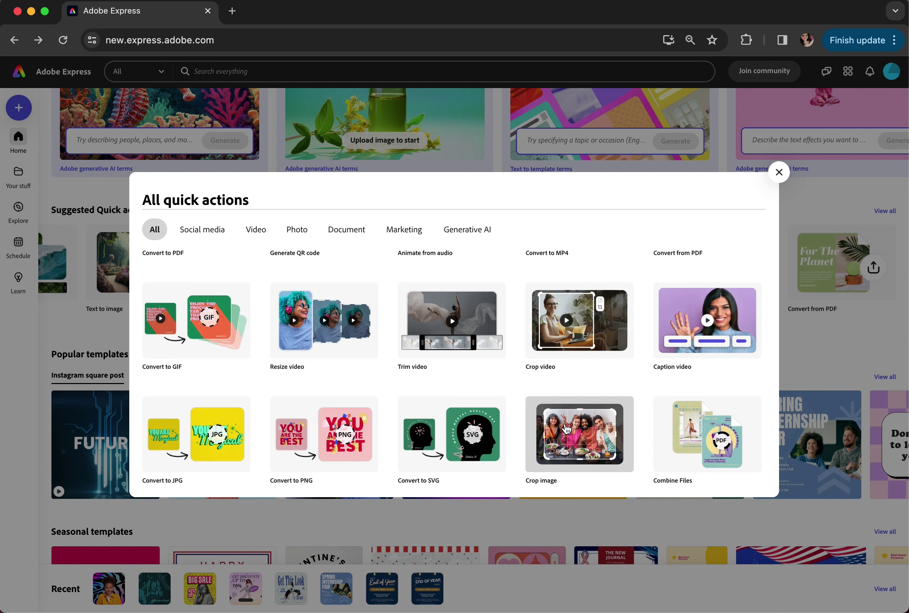
scroll(514, 396, "up", 2)
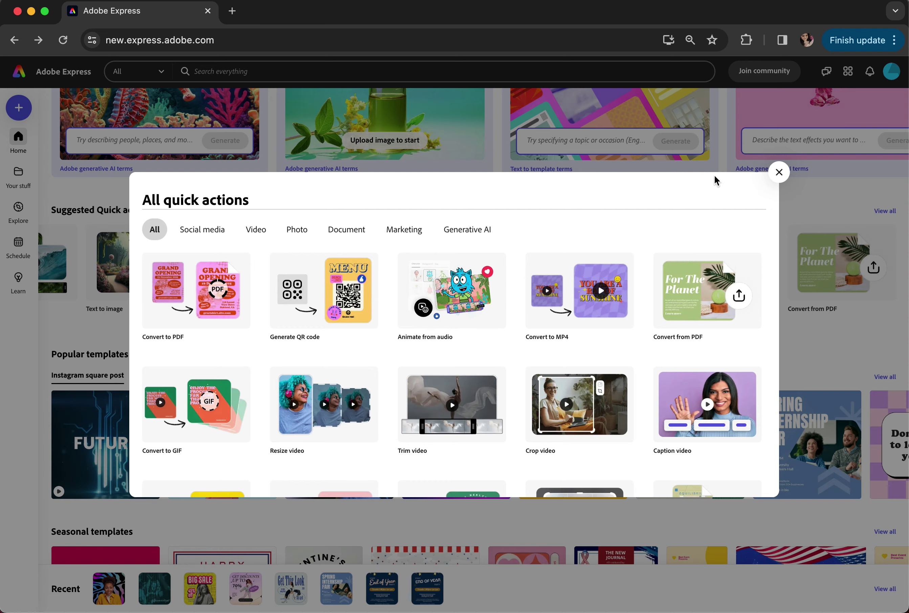
left_click(784, 176)
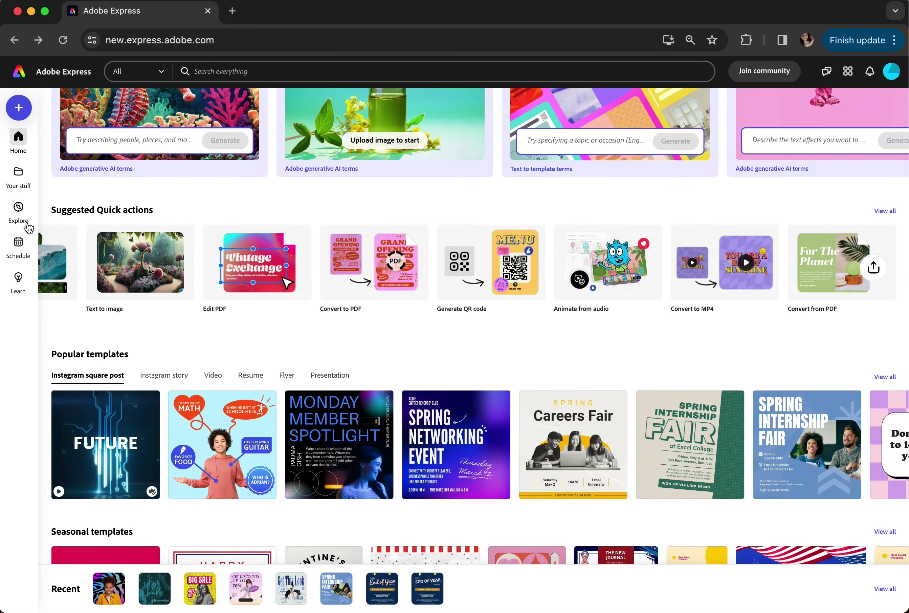
Open the Explore page and browse its template categories from back to school through presentations.
left_click(18, 211)
scroll(219, 251, "down", 10)
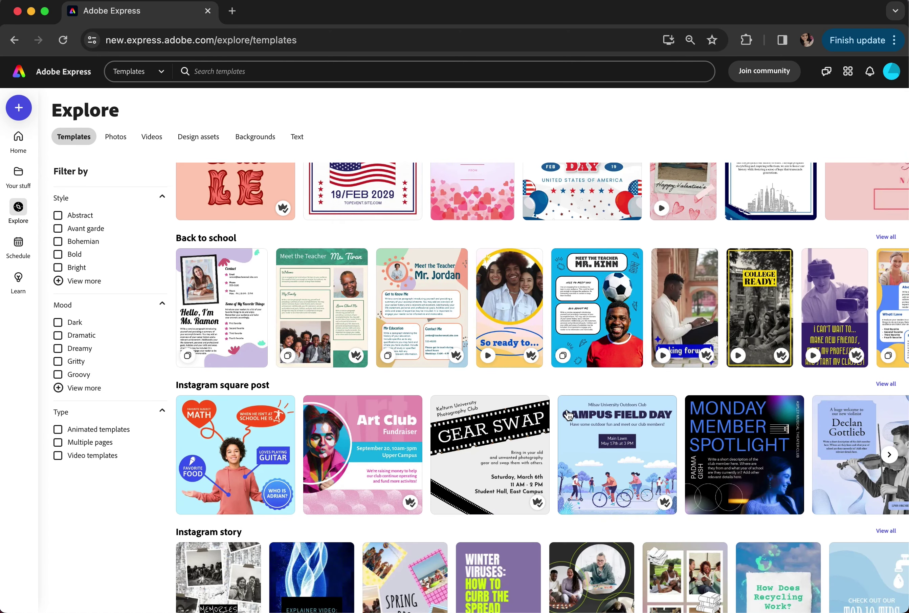
scroll(568, 414, "down", 10)
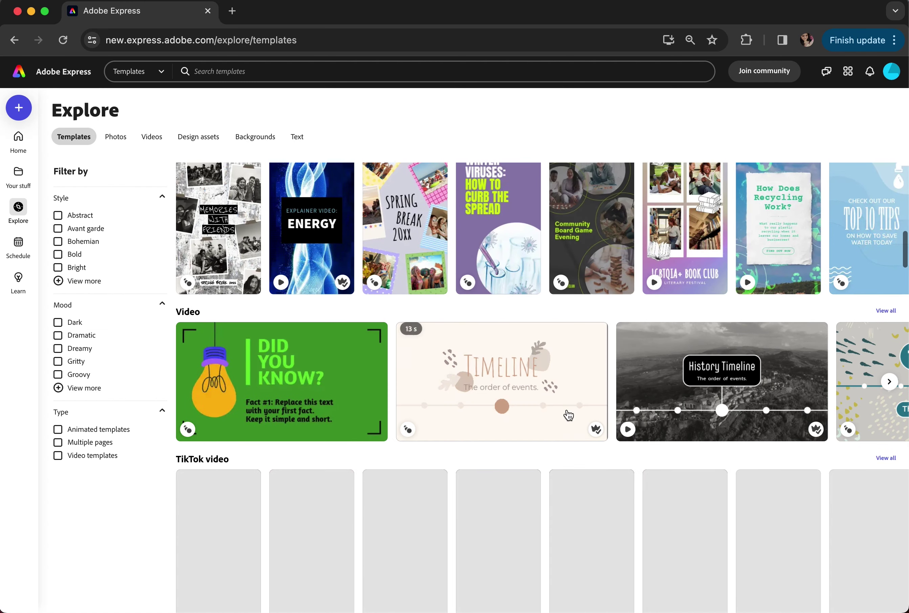
scroll(569, 415, "down", 9)
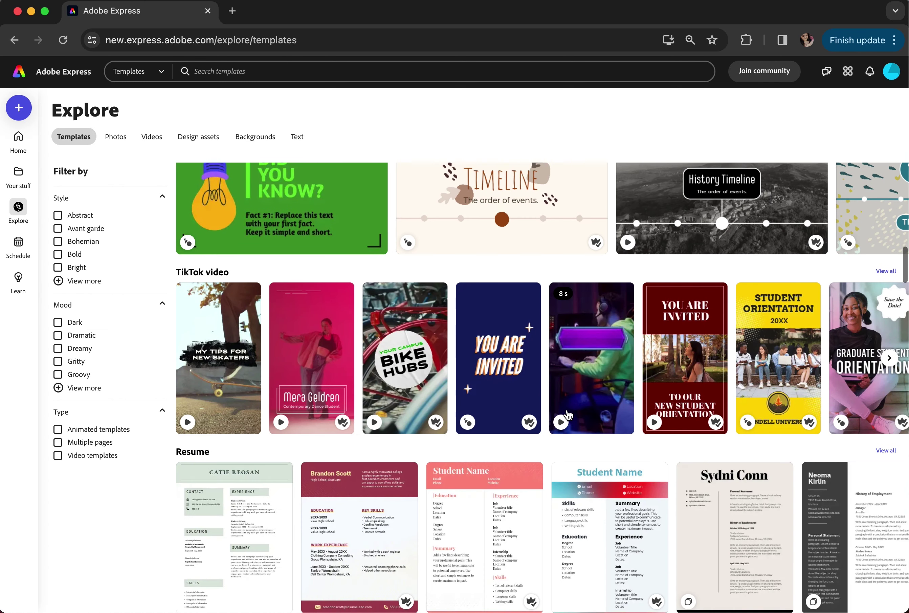
scroll(569, 415, "down", 4)
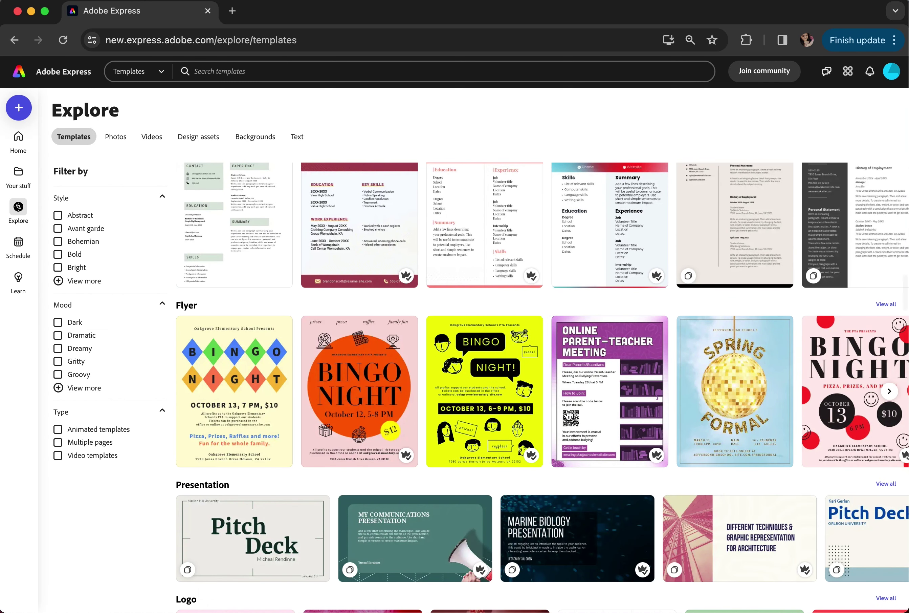
Open the Schedule page and dismiss its introduction to view the social media channel connections.
left_click(18, 244)
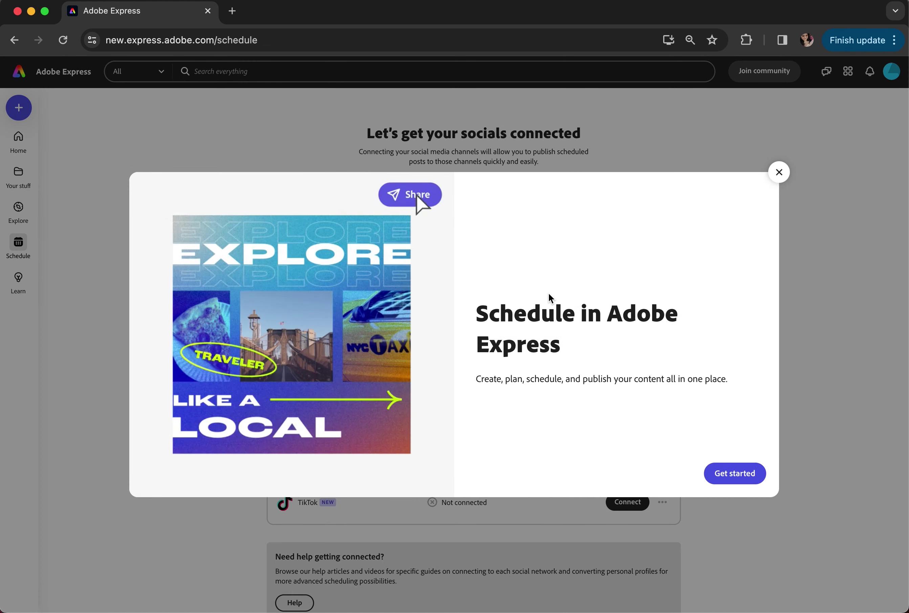
left_click(779, 172)
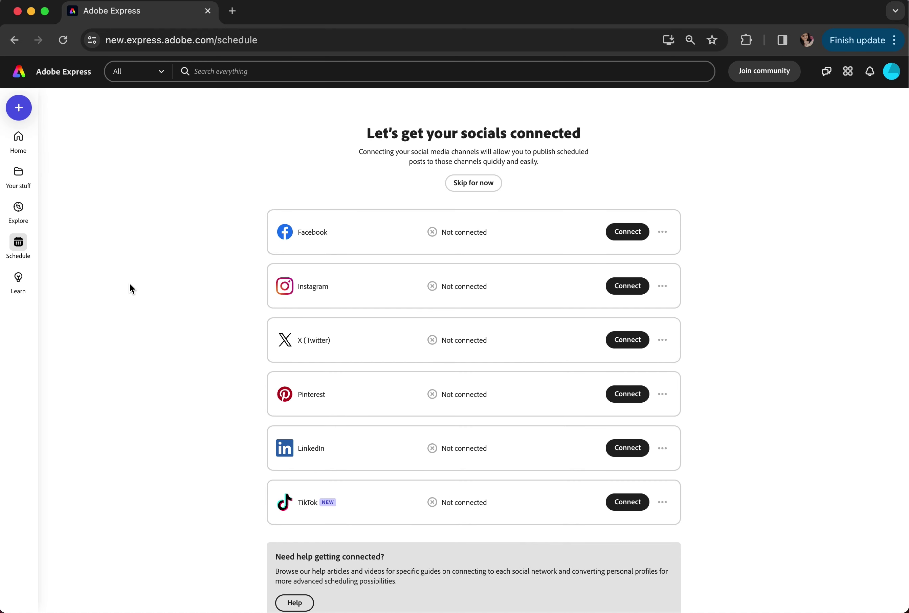
Open the Learn page and look through the Get started tutorials.
left_click(18, 279)
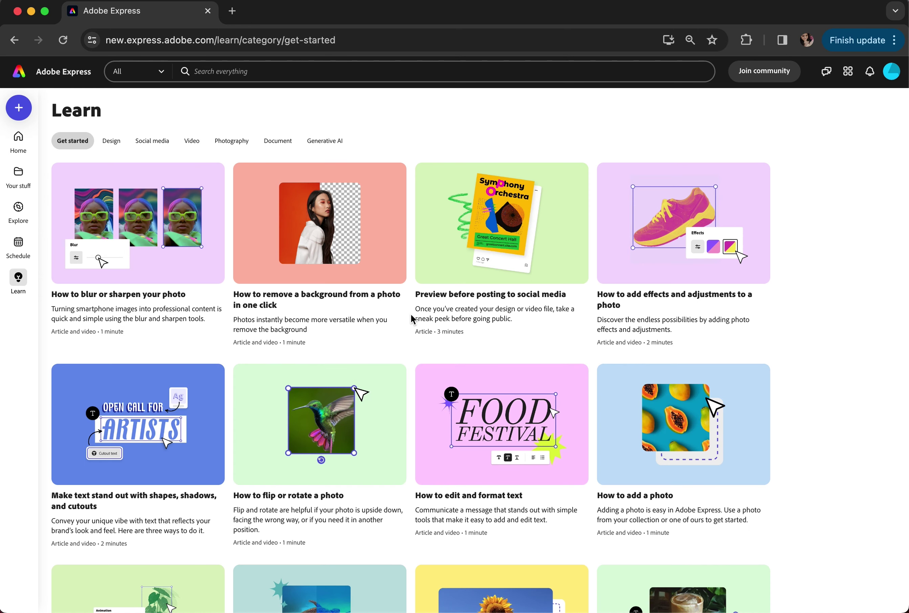
scroll(550, 356, "down", 10)
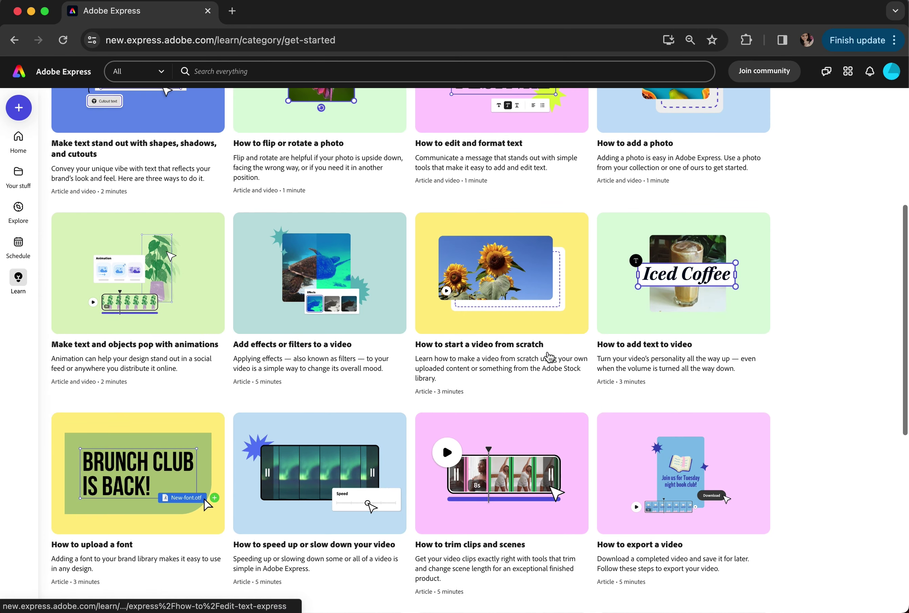
scroll(550, 357, "down", 5)
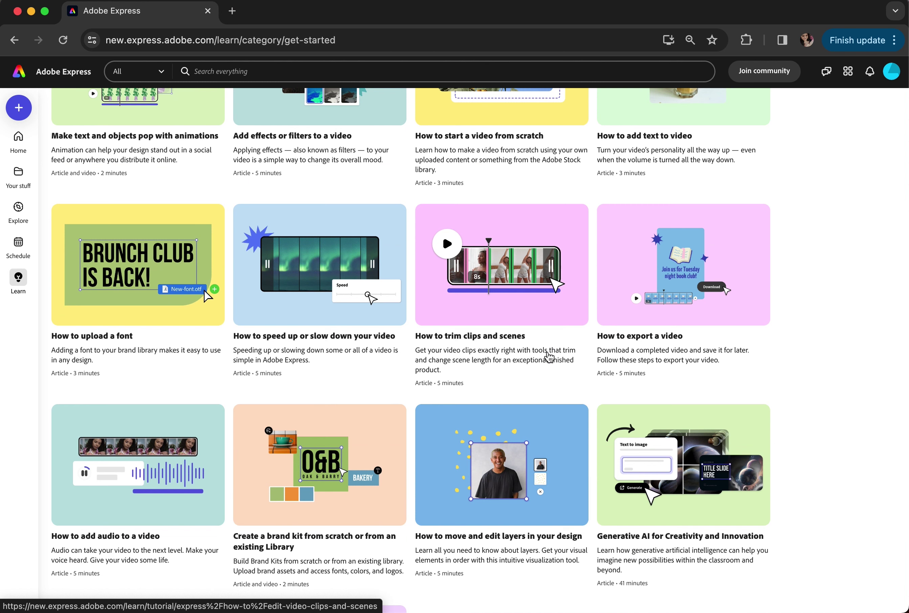
scroll(550, 356, "down", 6)
scroll(539, 474, "up", 9)
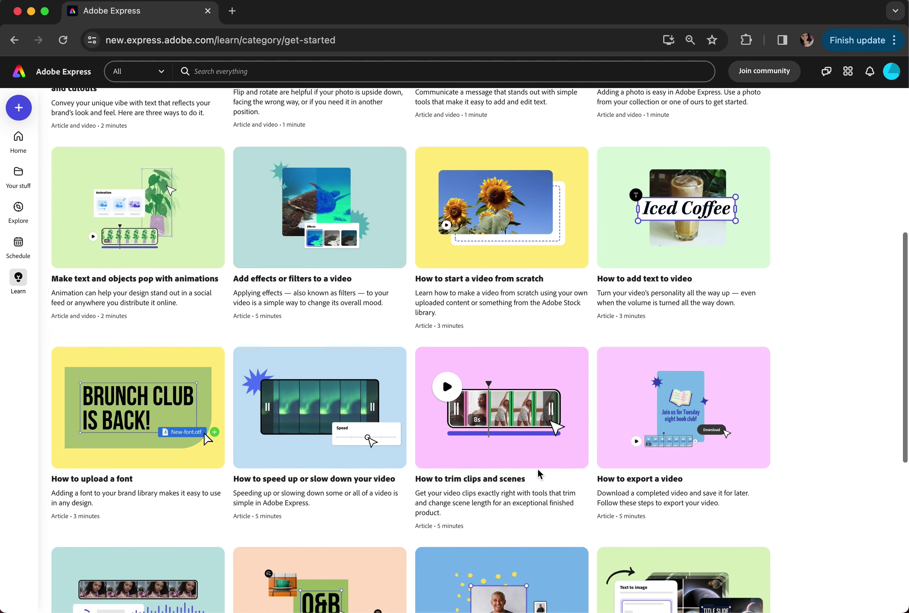
scroll(539, 473, "up", 3)
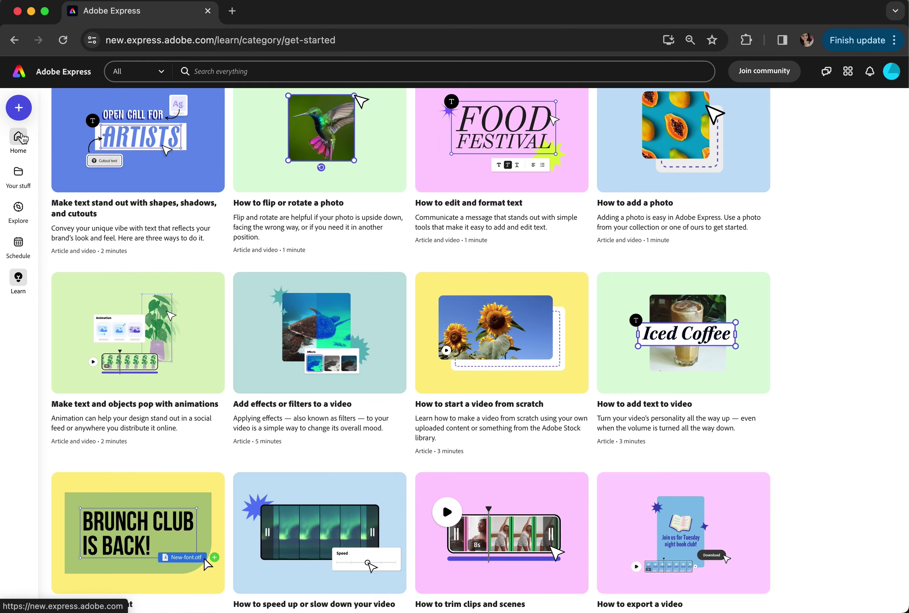
Return to the home page and look over the generative AI tools, quick actions and popular templates.
left_click(19, 137)
scroll(278, 344, "down", 5)
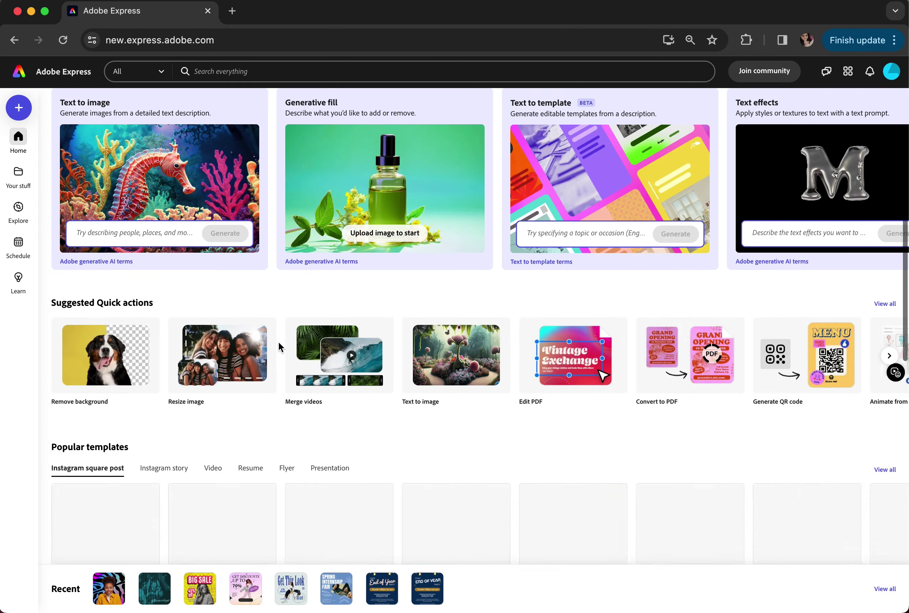
scroll(279, 341, "down", 10)
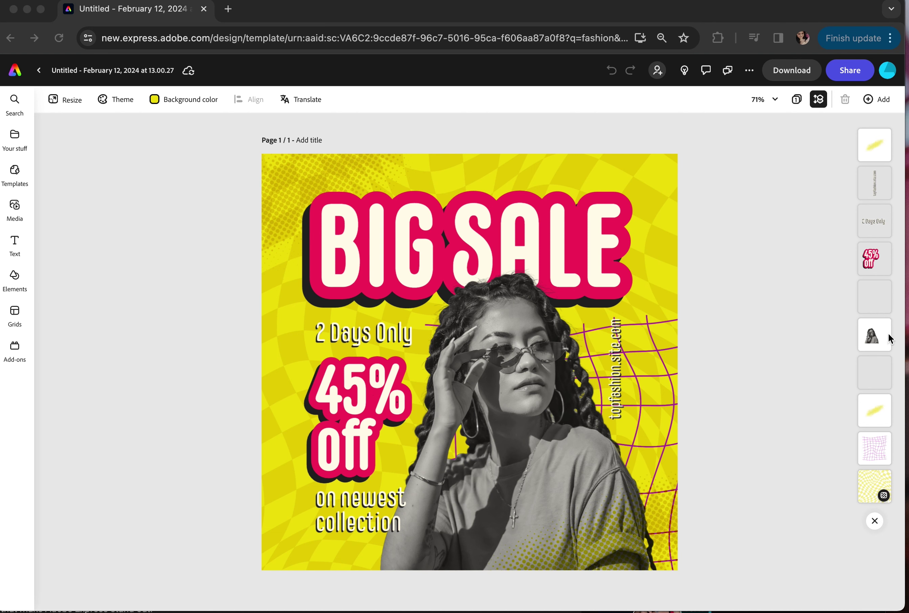
Move the "45% off" text layer behind the woman's photo and the "BIG SALE" title layer directly above the background.
left_click(874, 258)
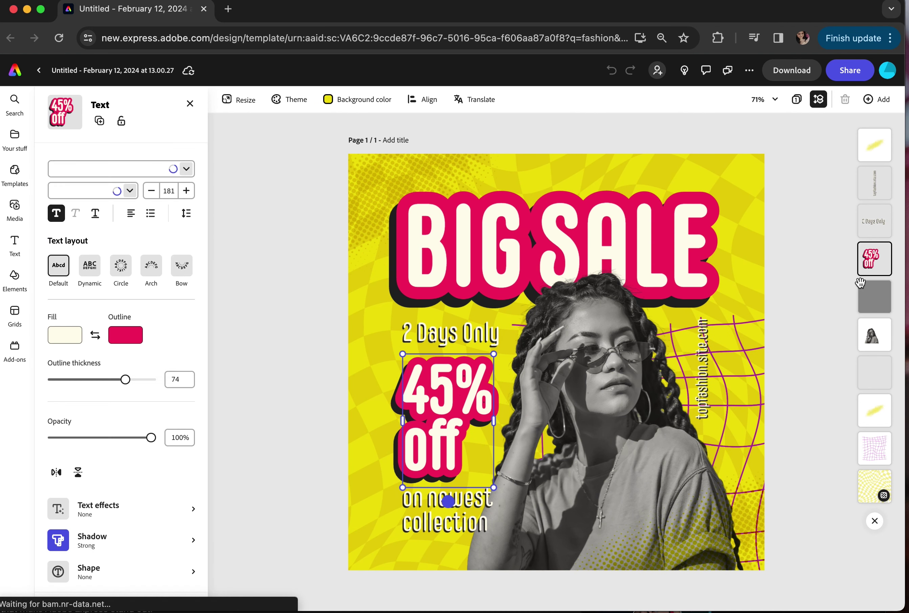
left_click(875, 335)
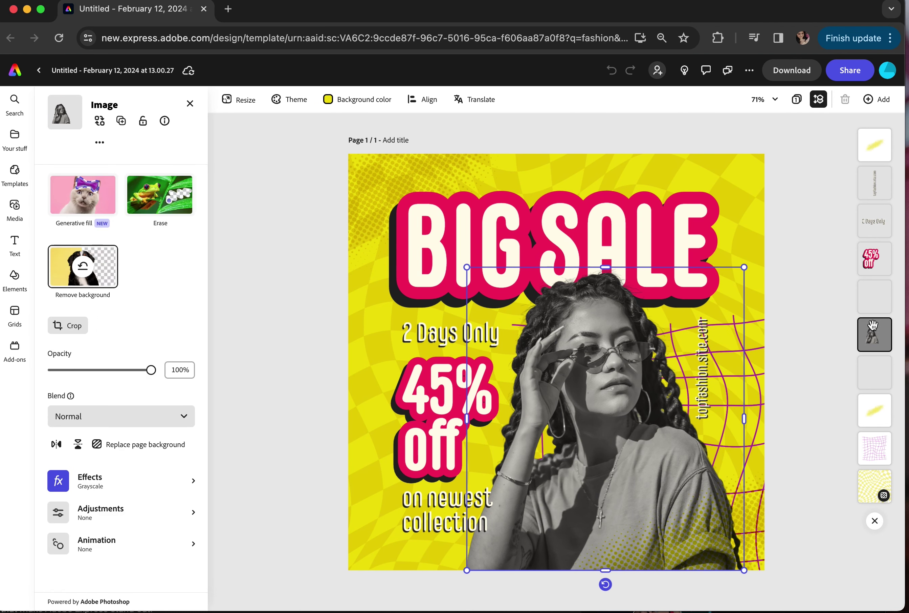
left_click(444, 409)
left_click_drag(872, 259, 867, 413)
left_click(635, 422)
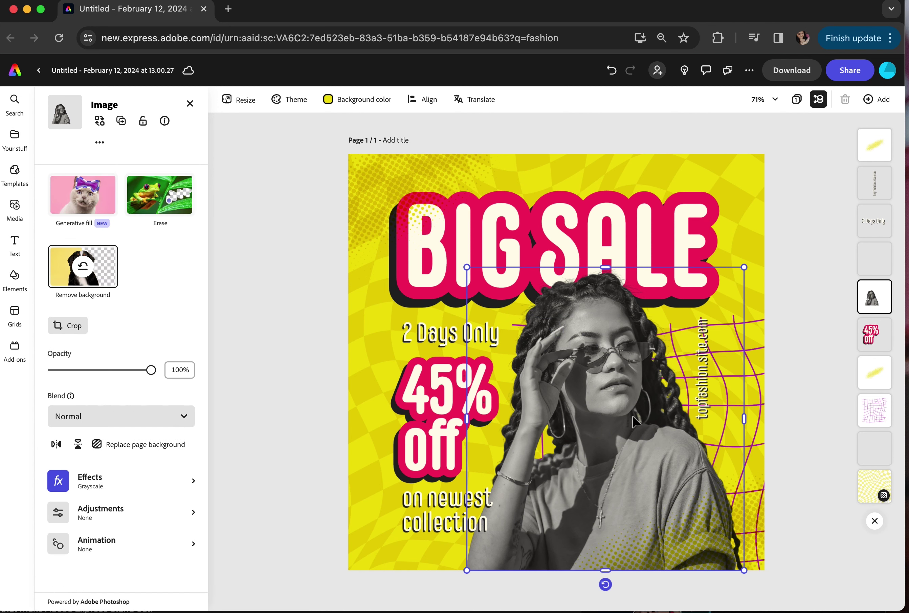
Stack the woman's photo at the very front of the design, with the "on newest collection" text directly behind it.
left_click_drag(895, 291, 882, 139)
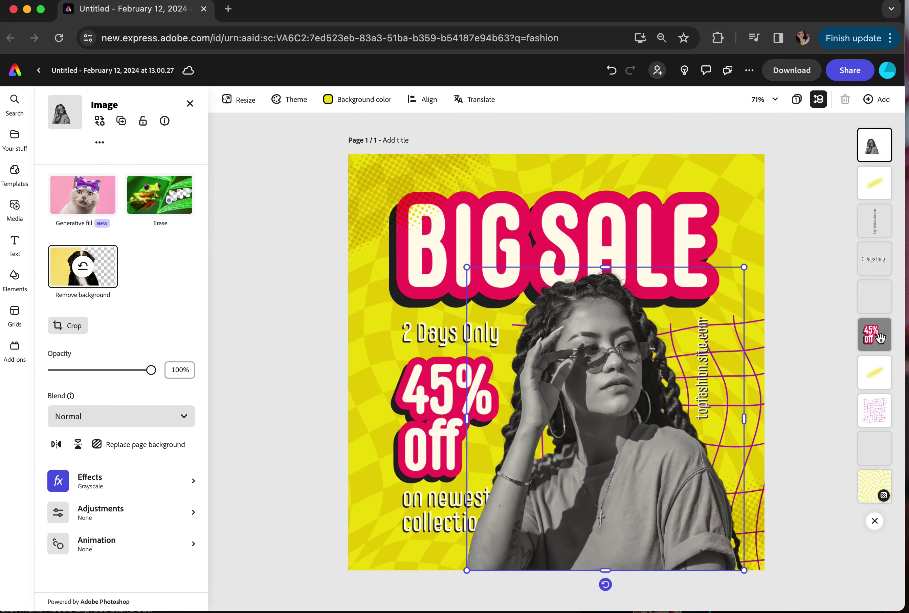
left_click_drag(882, 450, 872, 153)
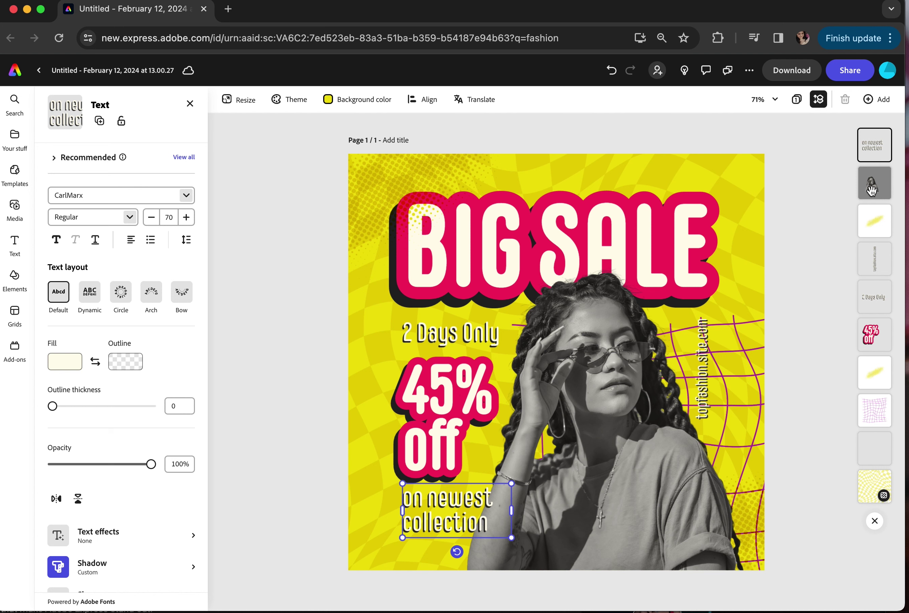
left_click_drag(873, 190, 874, 141)
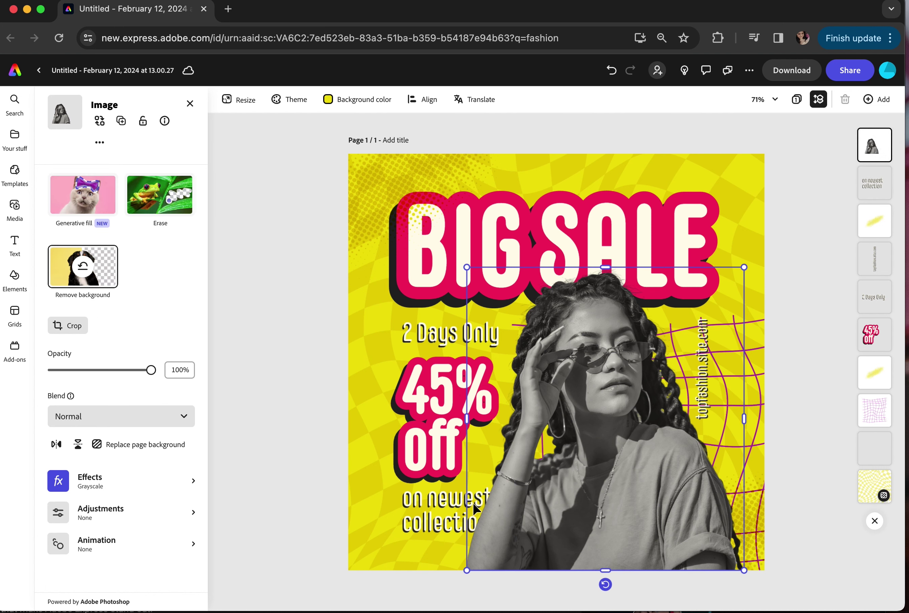
Bring the "BIG SALE" title layer to the front of the layer stack.
left_click(651, 236)
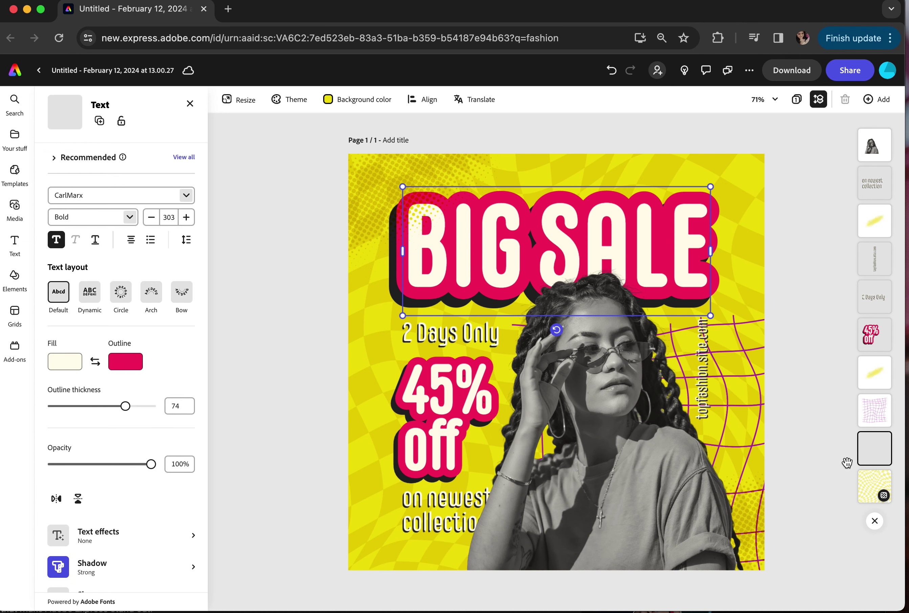
left_click_drag(847, 462, 873, 143)
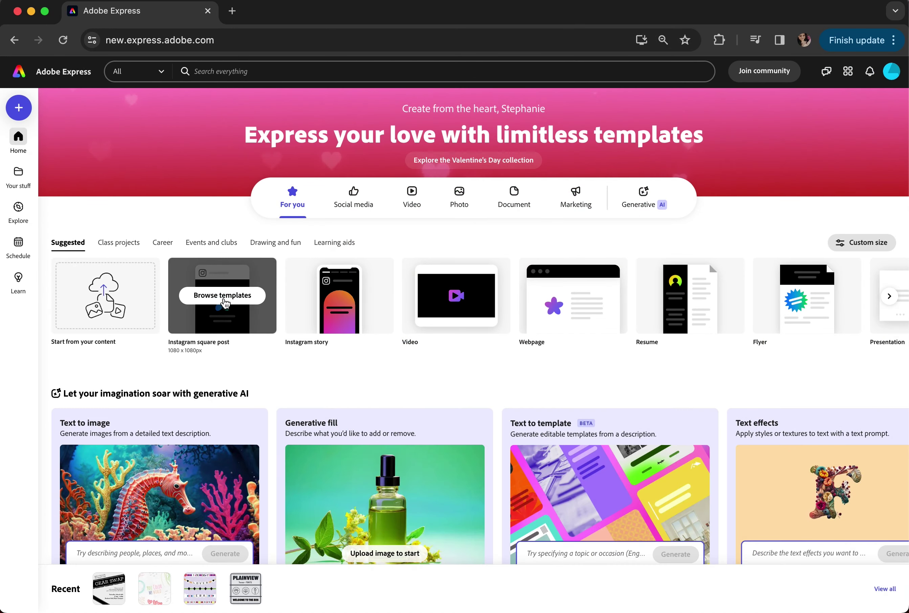
Start a new Instagram square post from the green and beige "Spring Internship Fair at Excel College" template.
left_click(223, 297)
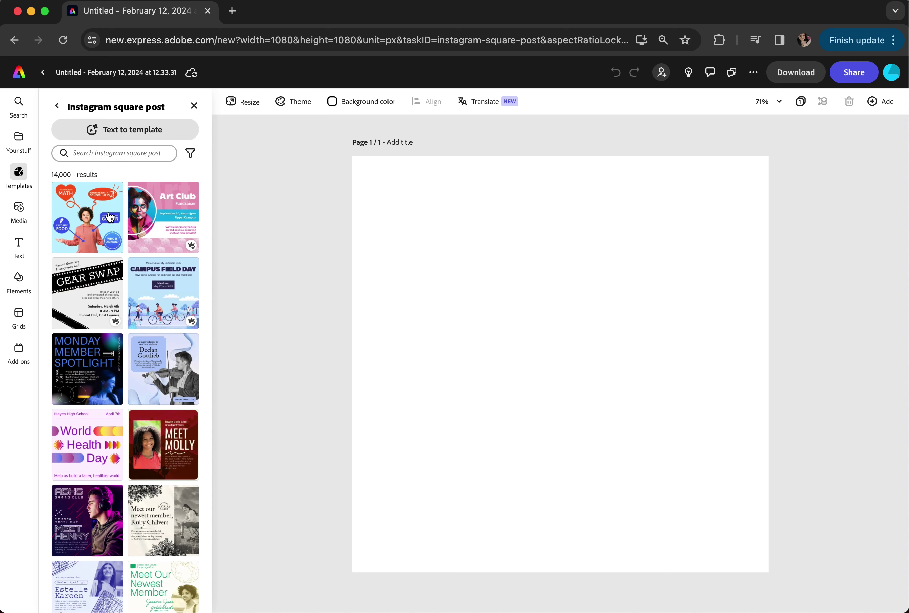
scroll(98, 352, "down", 10)
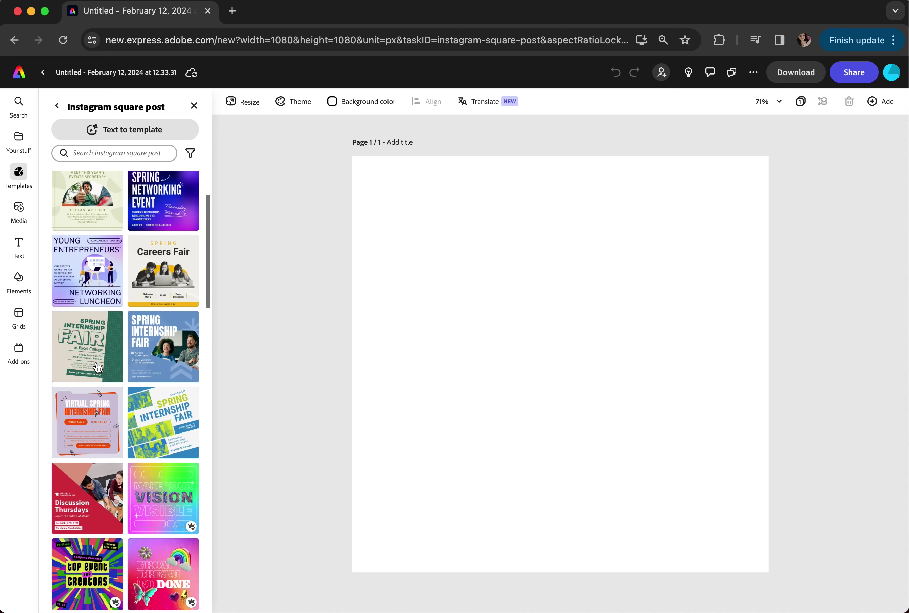
left_click(98, 367)
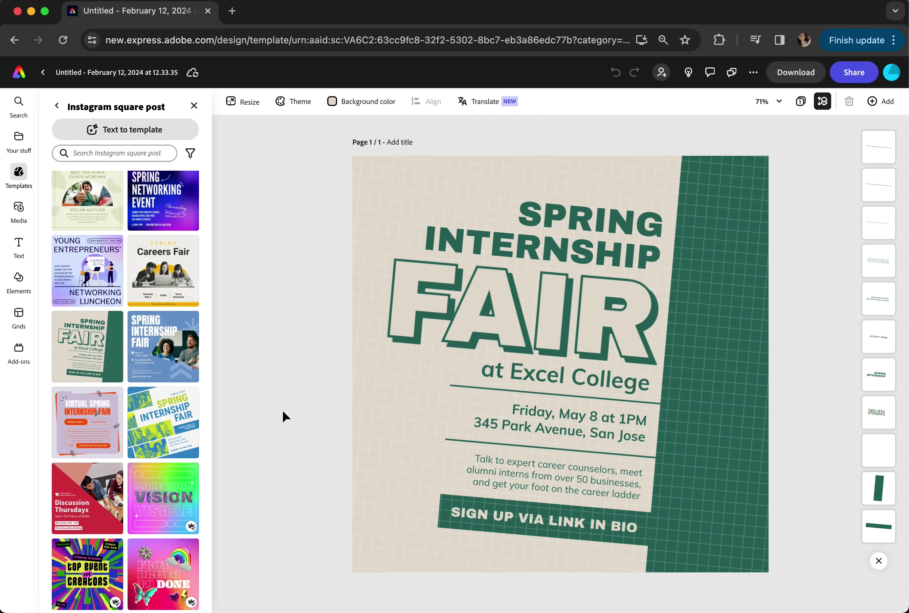
Resize the Spring Internship Fair design to the Instagram story format, 1080 x 1920 px.
left_click(245, 102)
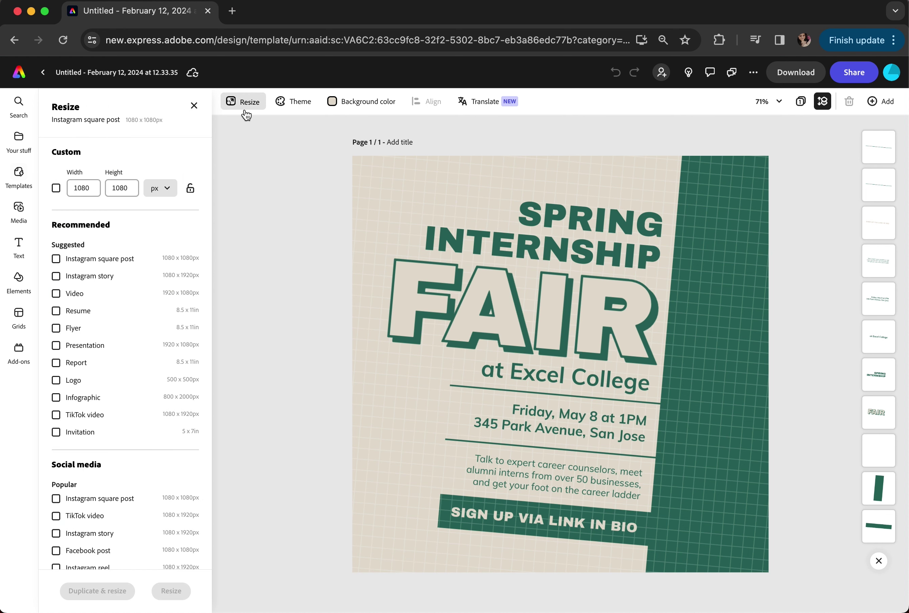
scroll(136, 212, "down", 3)
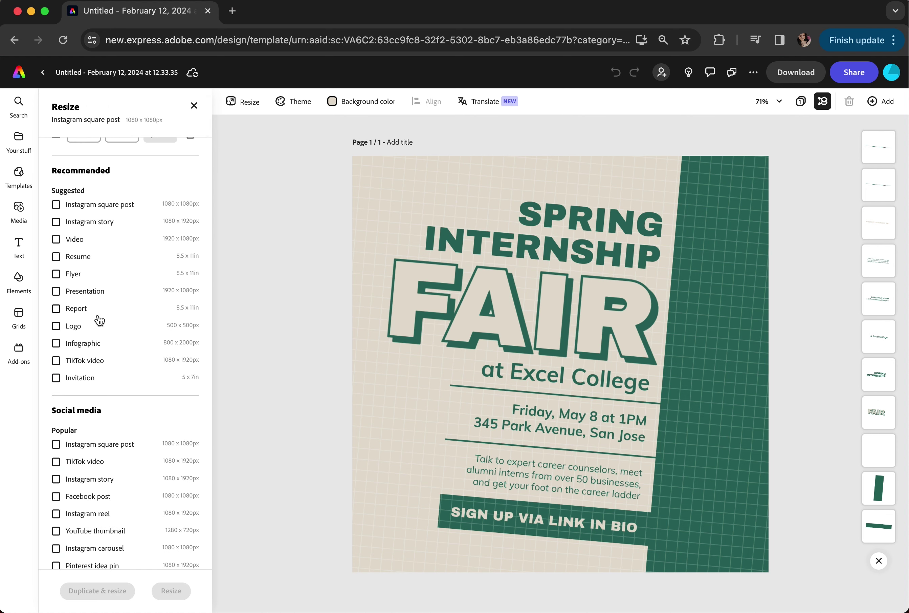
scroll(93, 375, "down", 6)
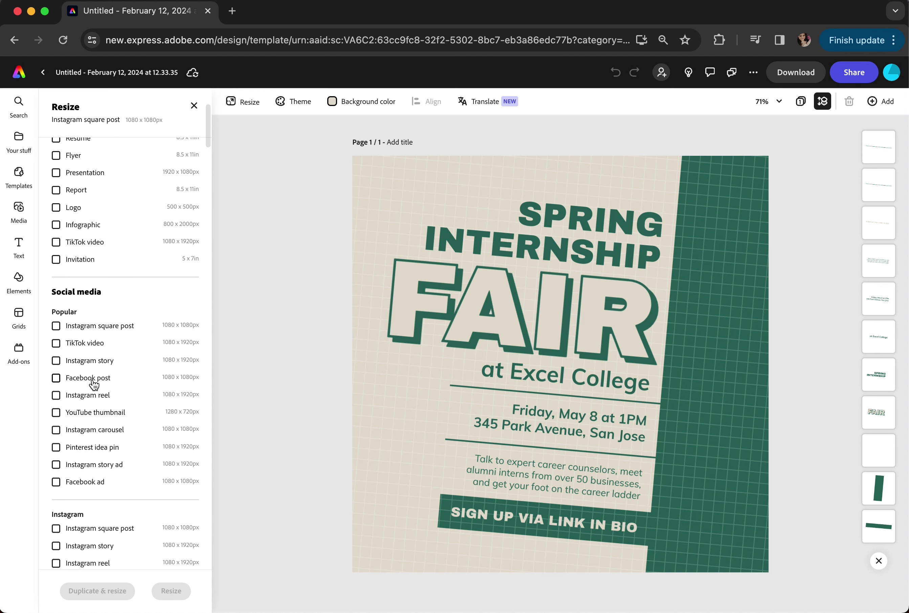
scroll(101, 363, "down", 6)
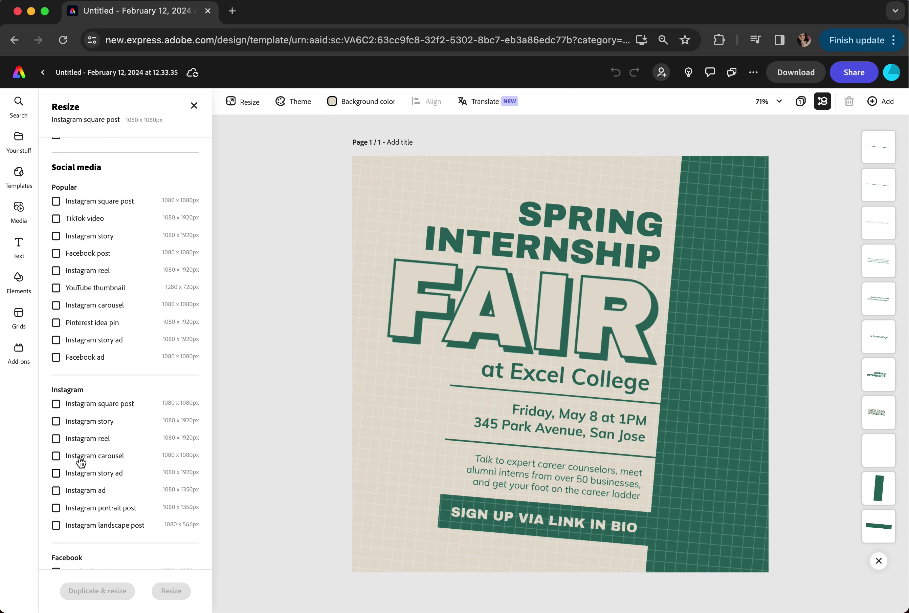
left_click(56, 421)
left_click(179, 591)
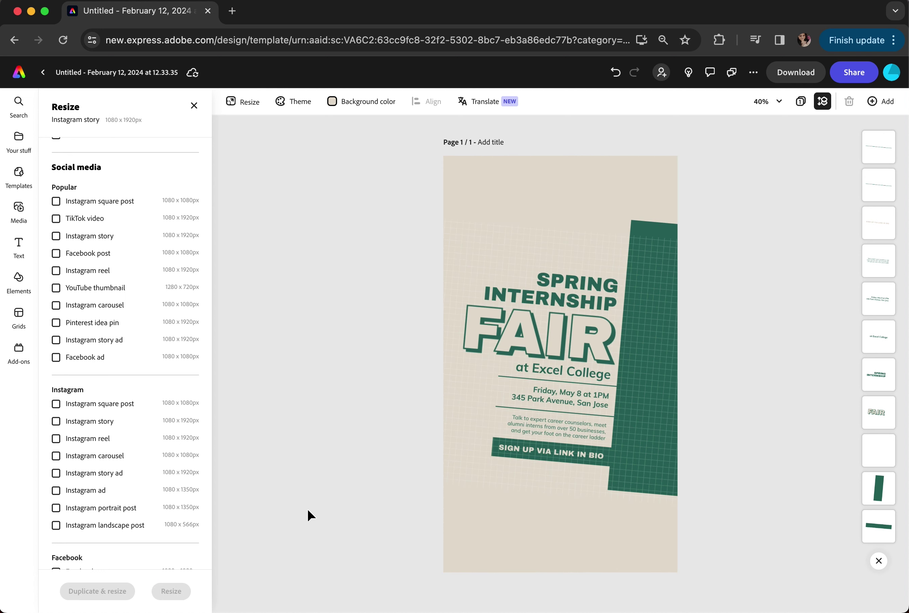
Resize the Spring Internship Fair design to the TikTok video format, 1080 x 1920 px.
scroll(121, 479, "down", 8)
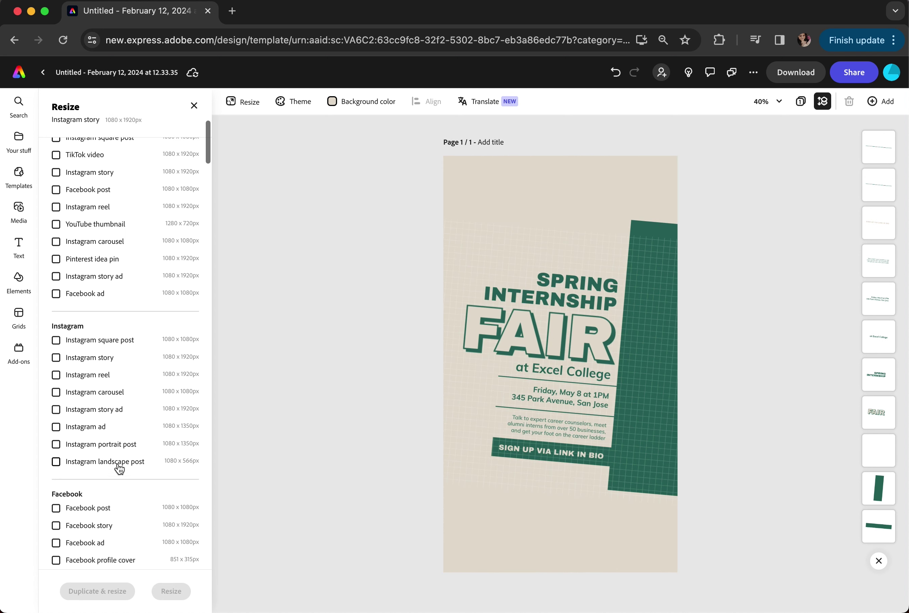
scroll(106, 449, "down", 1)
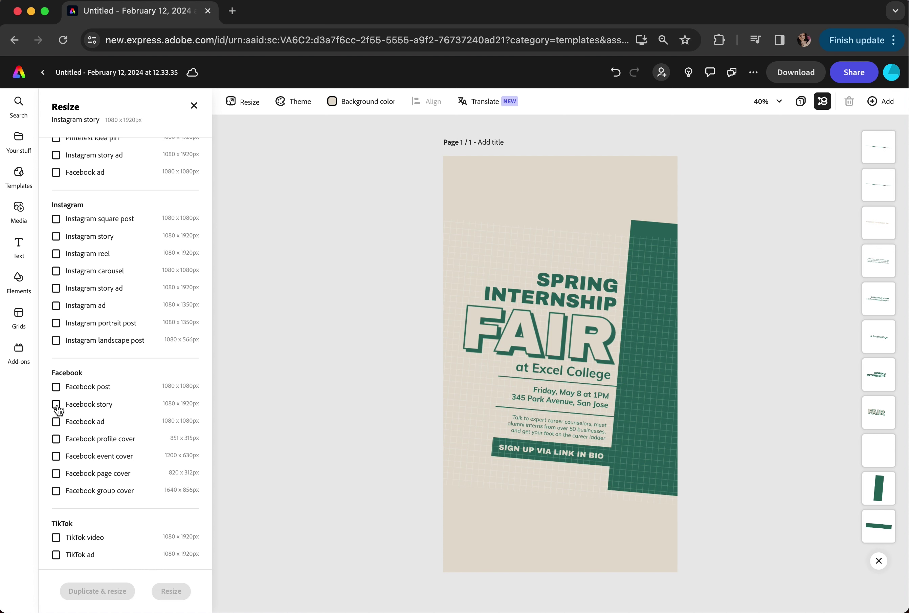
scroll(58, 409, "down", 7)
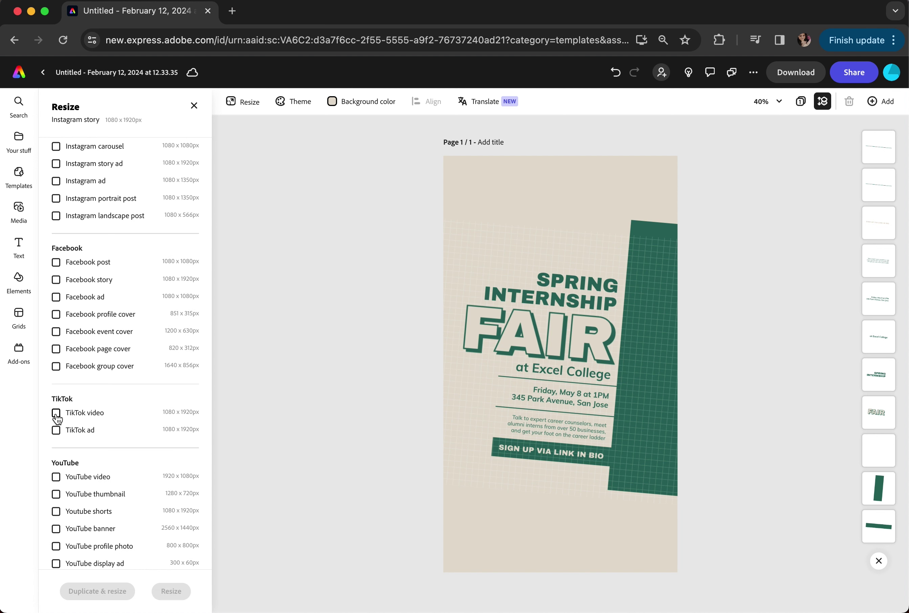
left_click(56, 412)
left_click(169, 594)
Resize the Spring Internship Fair design to the Pinterest post format, 1000 x 1500 px.
scroll(127, 449, "down", 15)
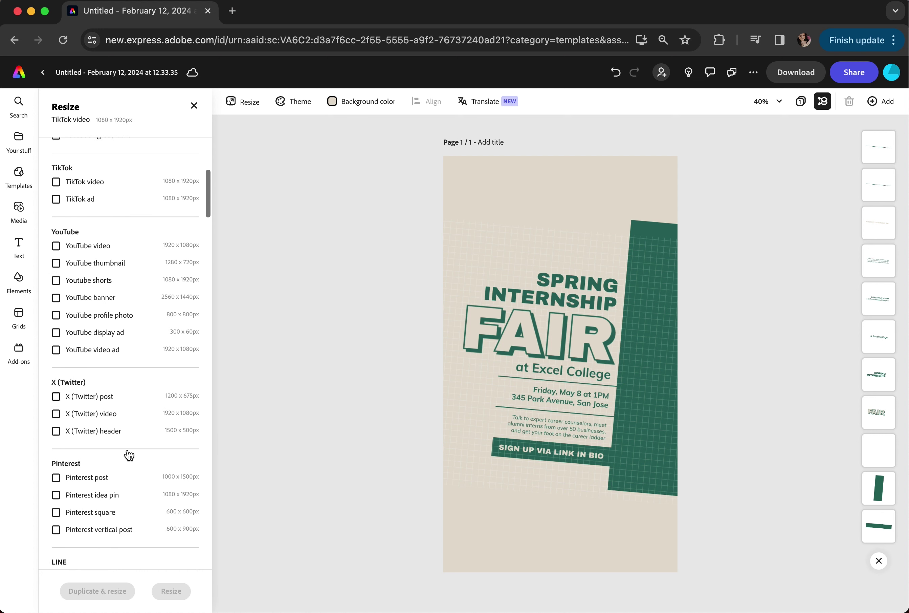
left_click(56, 430)
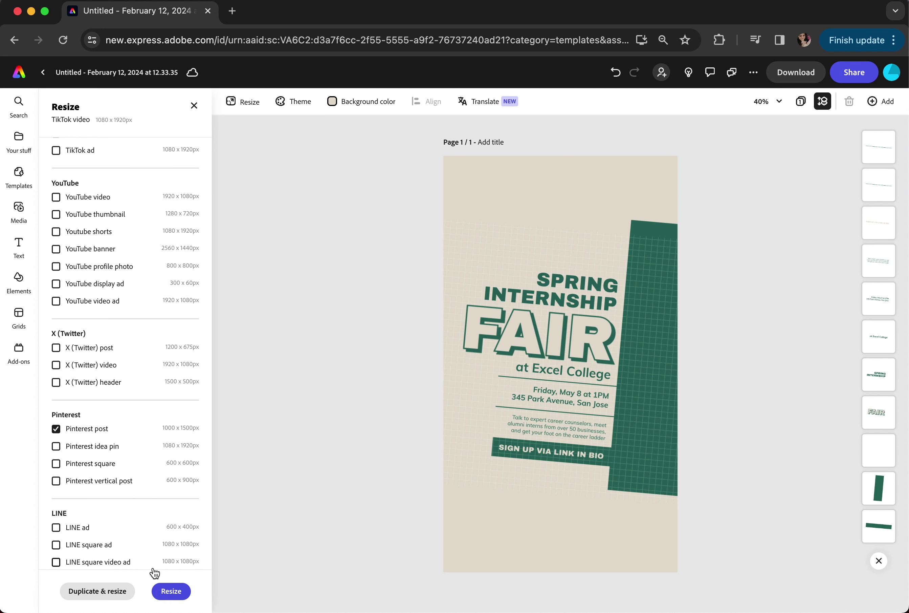
left_click(171, 591)
Resize the Spring Internship Fair design to the Twitch overlay format, 1920 x 1080 px.
scroll(87, 491, "down", 14)
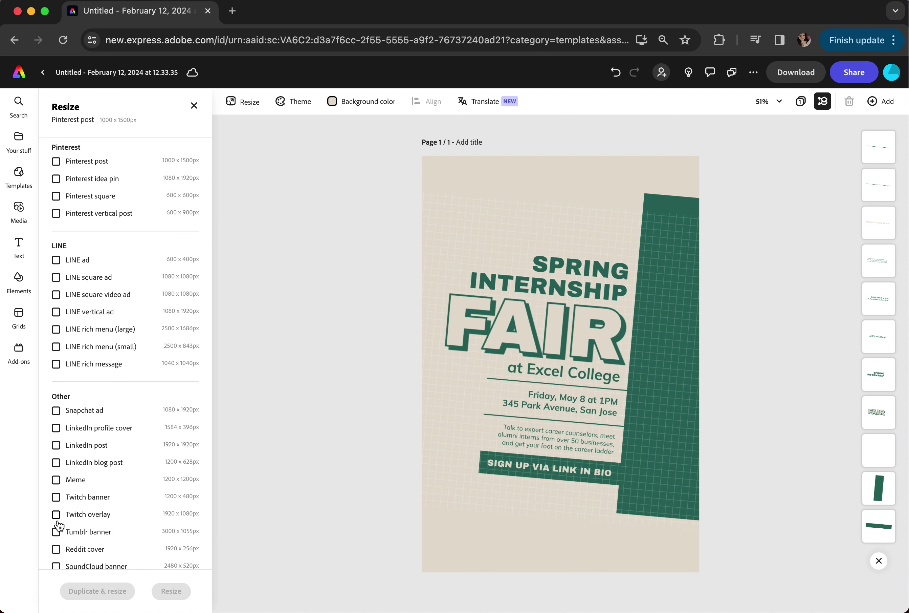
left_click(63, 515)
left_click(171, 591)
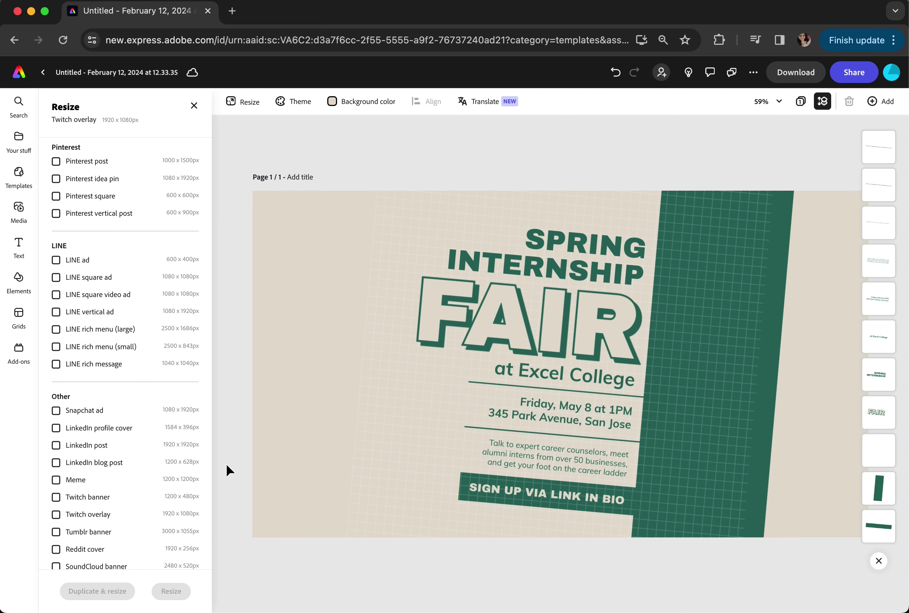
Select the text, lines and green shapes together and shift them slightly left on the wide canvas.
scroll(77, 469, "down", 7)
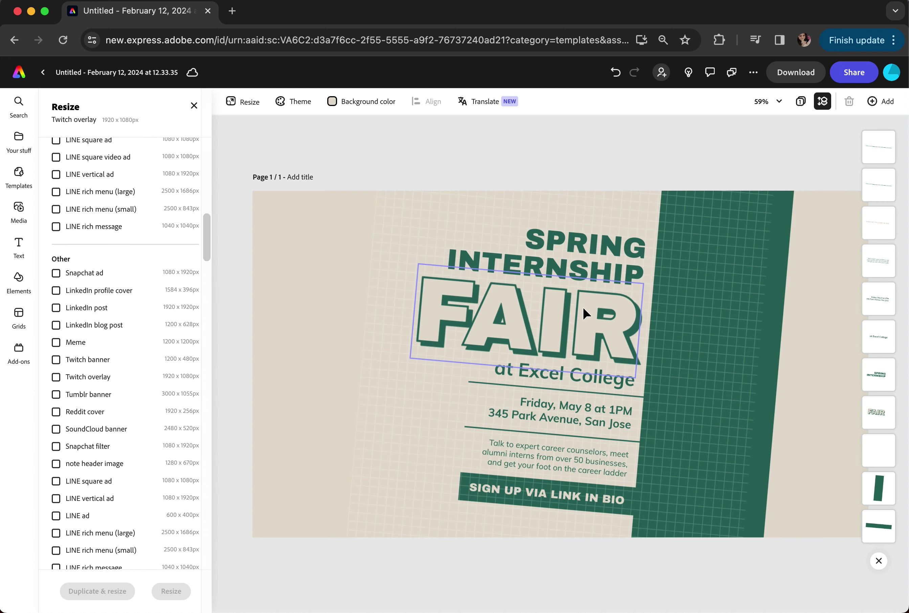
left_click_drag(388, 281, 713, 272)
left_click_drag(396, 231, 644, 457)
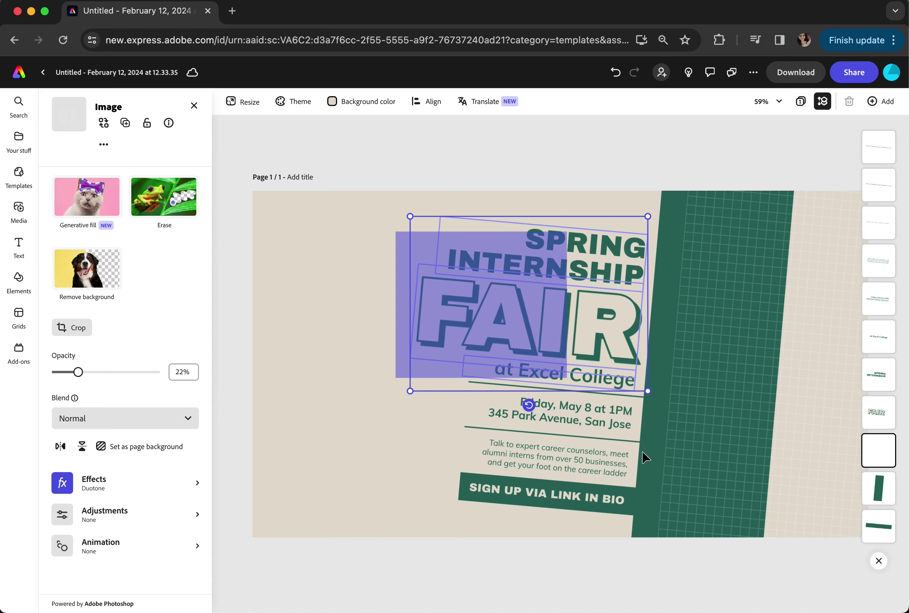
left_click_drag(684, 481, 632, 461)
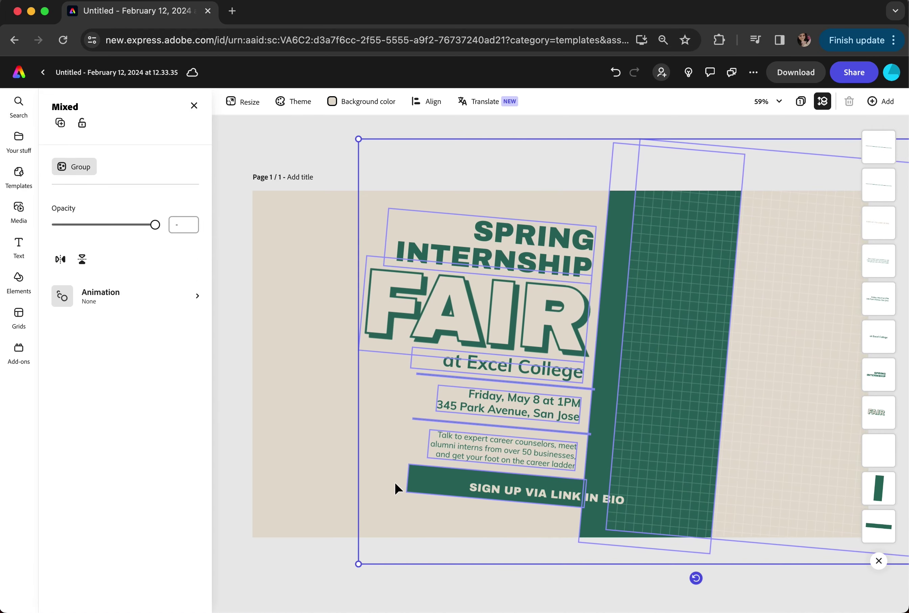
key("Escape")
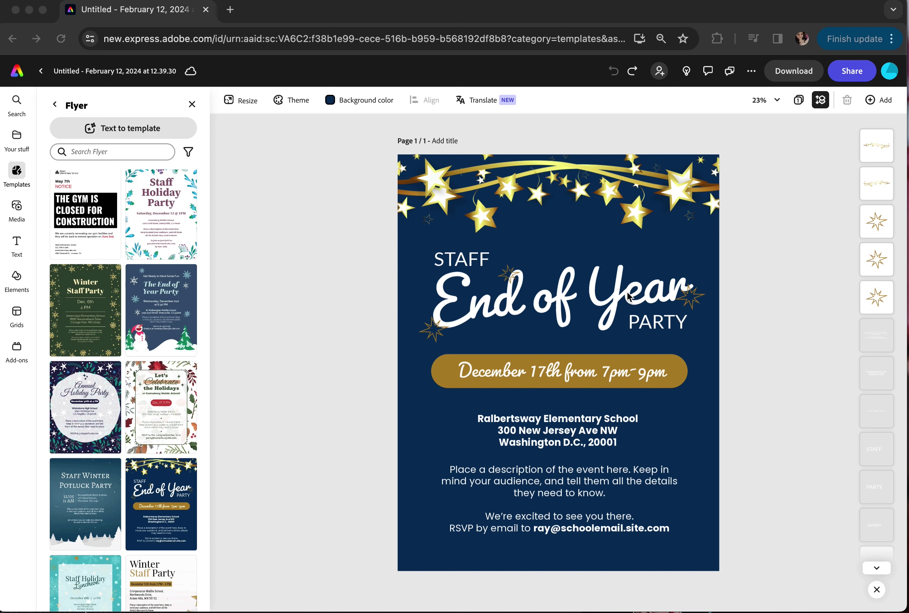
Apply the blocky outlined recommended font to the "End of Year" title on the staff party flyer.
left_click(610, 294)
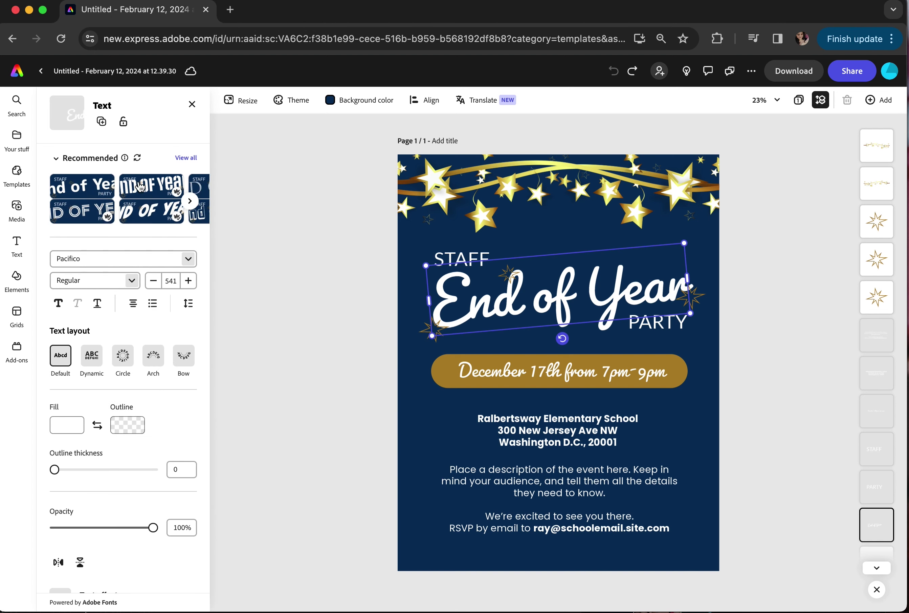
left_click(186, 158)
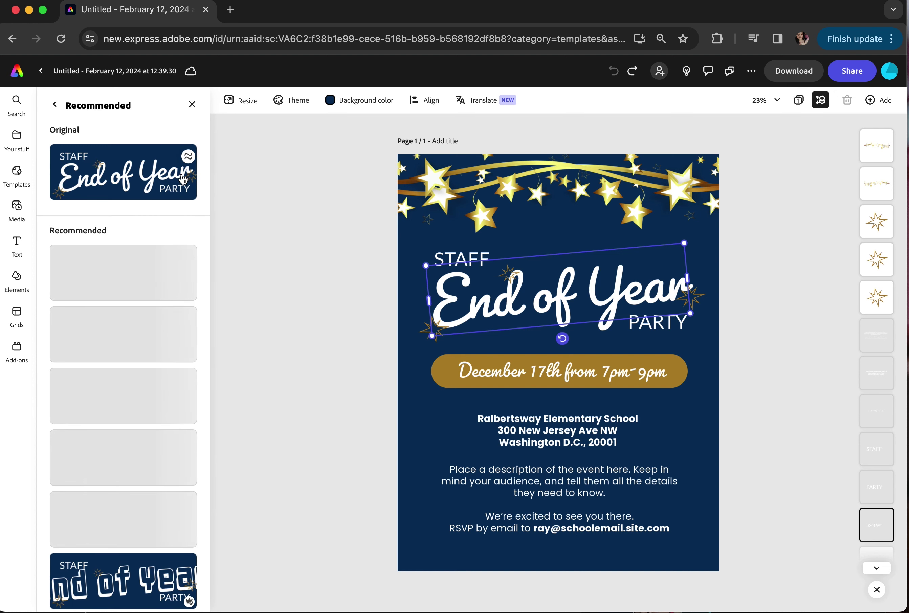
scroll(145, 311, "down", 4)
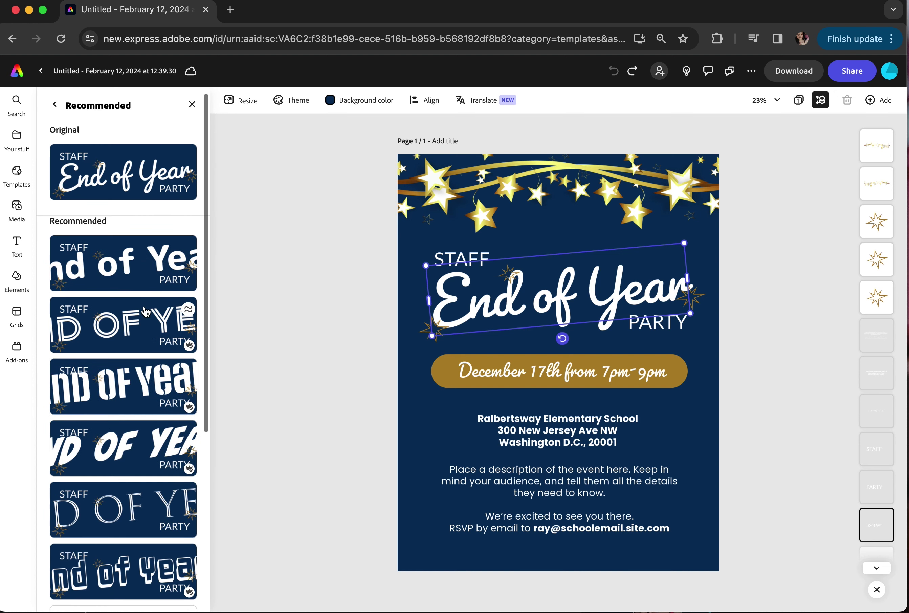
scroll(146, 311, "down", 3)
left_click(145, 311)
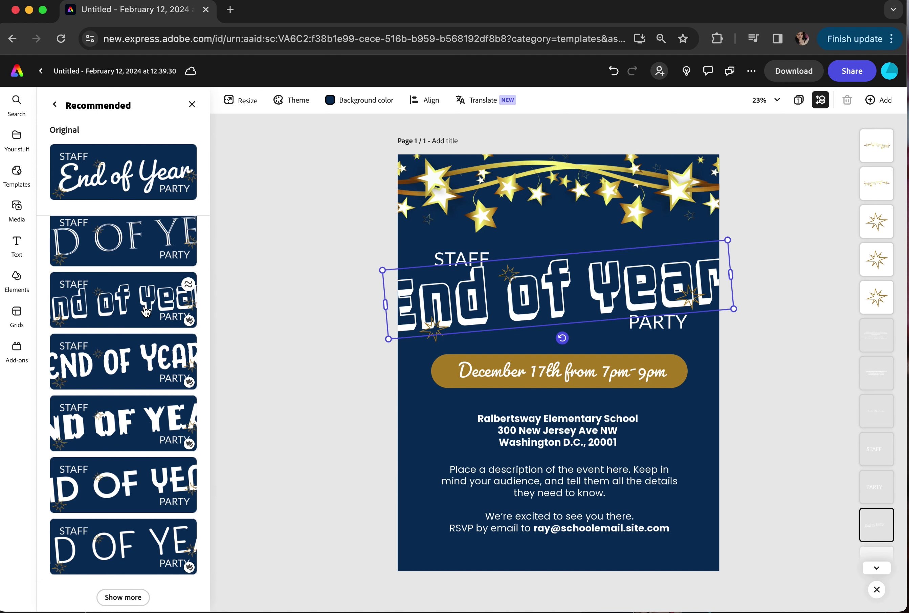
Load more recommended fonts and apply the heavy rounded all-caps one to the "End of Year" title.
scroll(138, 570, "down", 1)
left_click(123, 595)
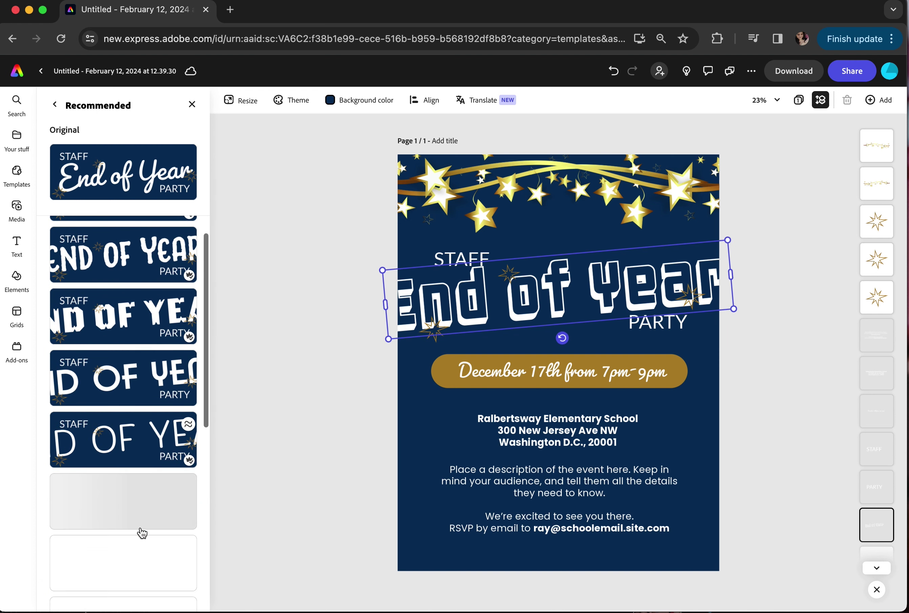
scroll(140, 526, "down", 3)
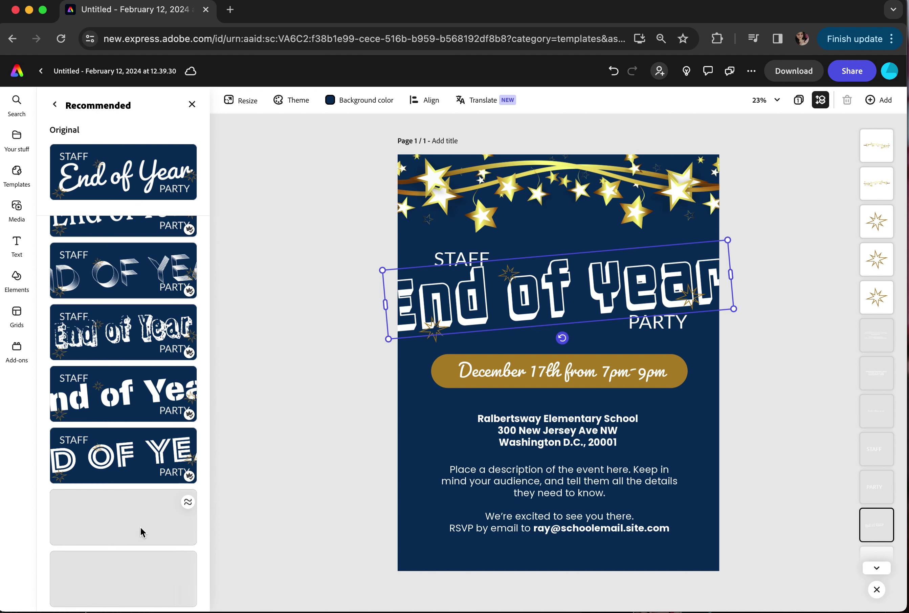
scroll(138, 499, "down", 1)
left_click(138, 473)
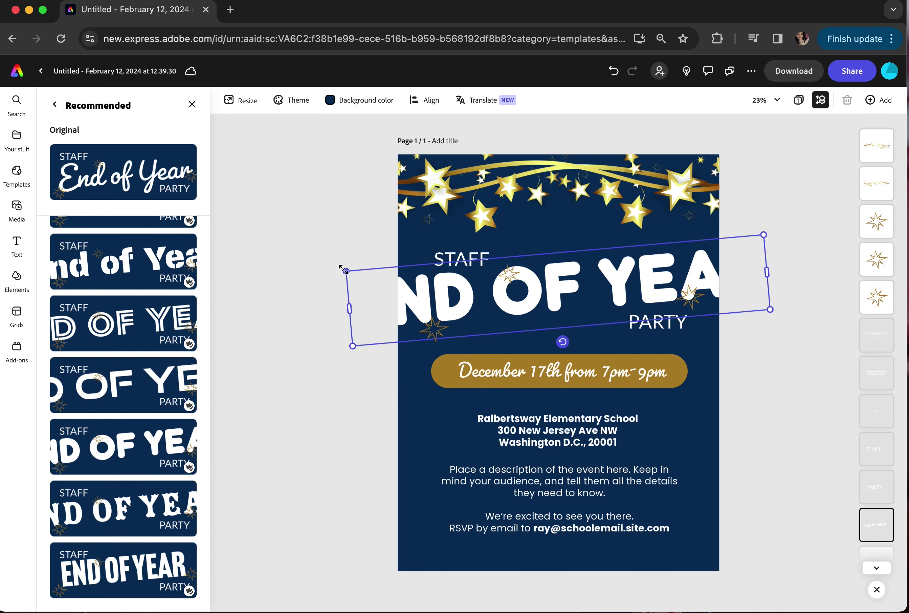
Shrink the "End of Year" title so the whole text fits within the flyer's width.
left_click_drag(342, 268, 394, 271)
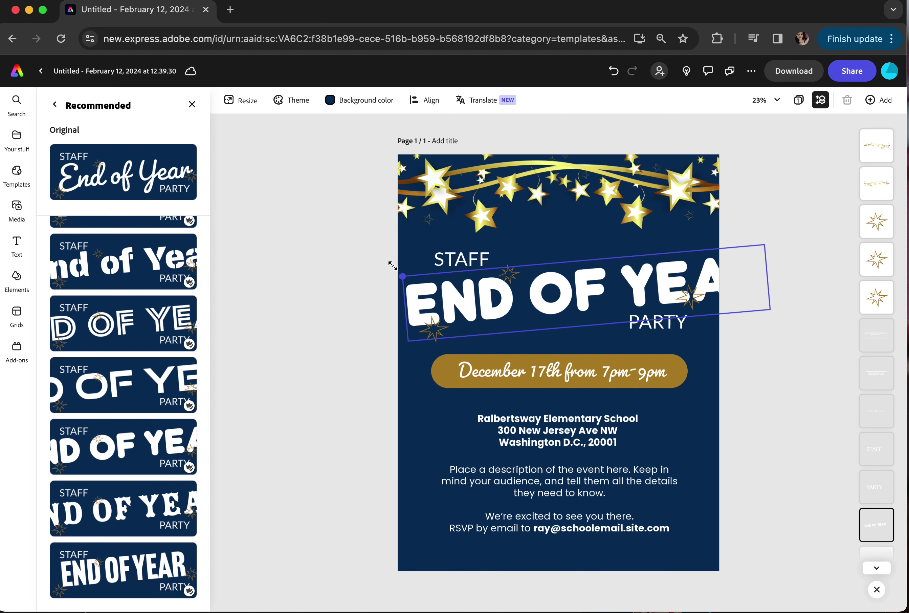
left_click_drag(766, 244, 671, 268)
left_click_drag(669, 273, 669, 270)
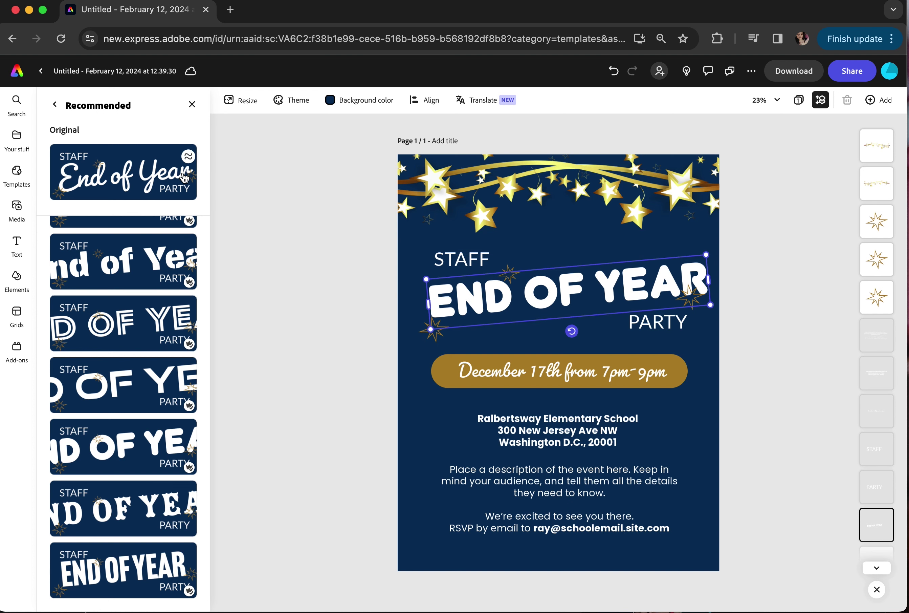
Restore the title's original Pacifico font and apply a thin, upright script from its similar fonts.
left_click(148, 181)
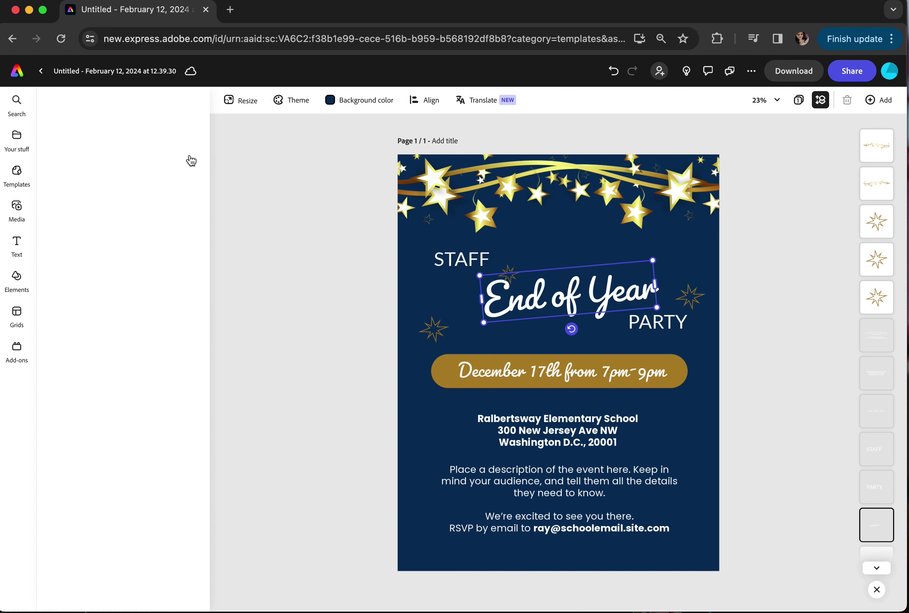
left_click(189, 158)
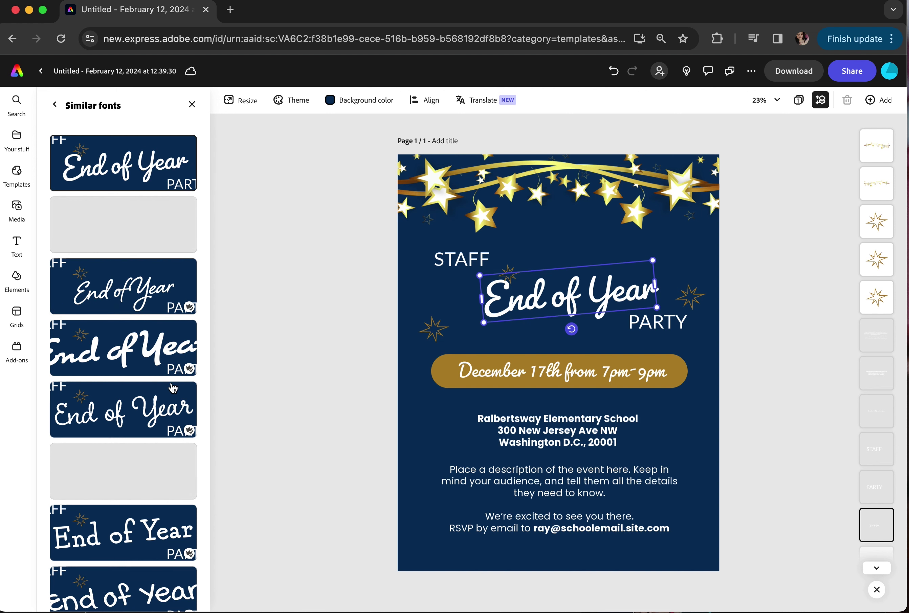
scroll(171, 407, "down", 1)
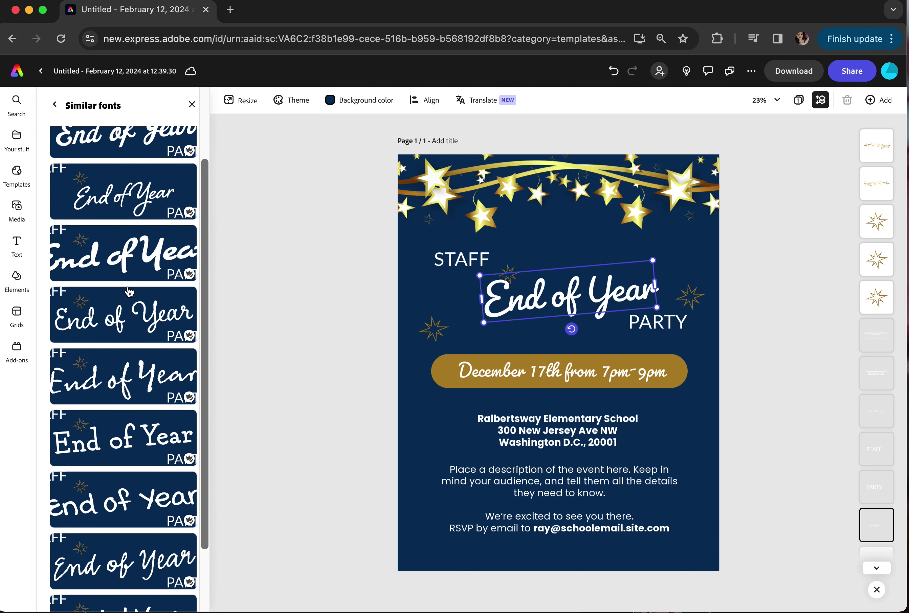
left_click(141, 330)
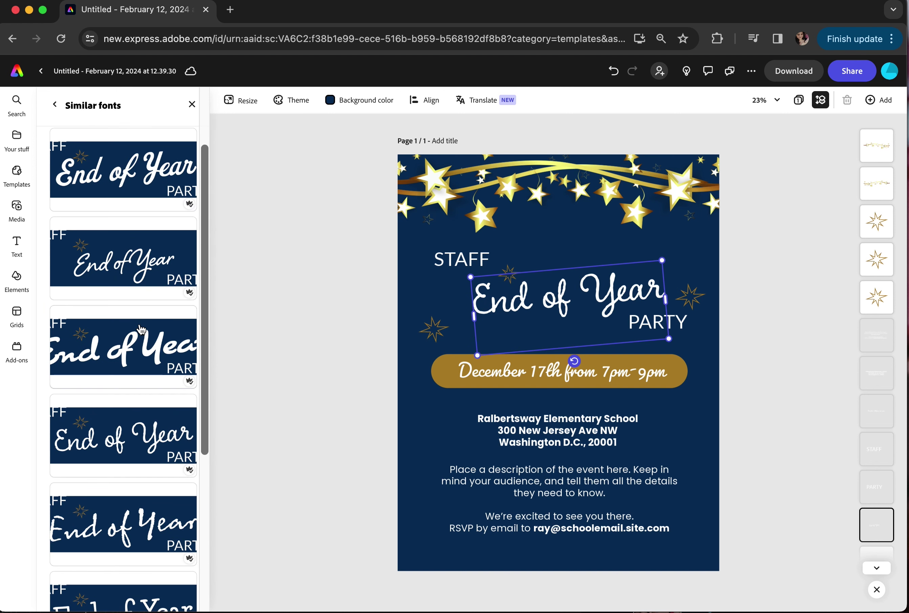
Change the "End of Year" title to the rough, slanted handwritten font among the similar fonts.
scroll(136, 406, "down", 1)
scroll(136, 406, "down", 1)
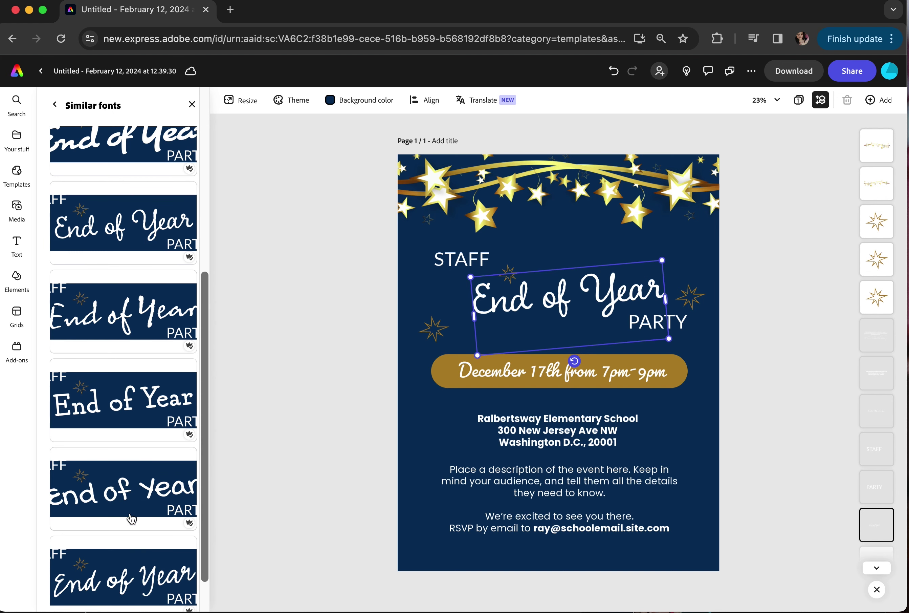
left_click(129, 577)
scroll(128, 575, "down", 1)
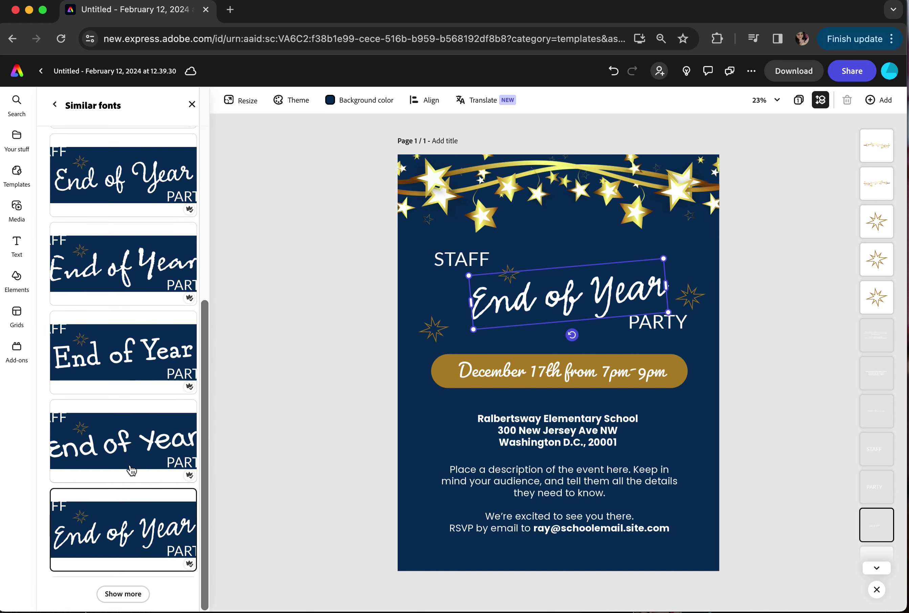
Apply the bold slanted script from the similar fonts to the "End of Year" title and enlarge it across the flyer.
scroll(130, 469, "up", 8)
left_click(146, 270)
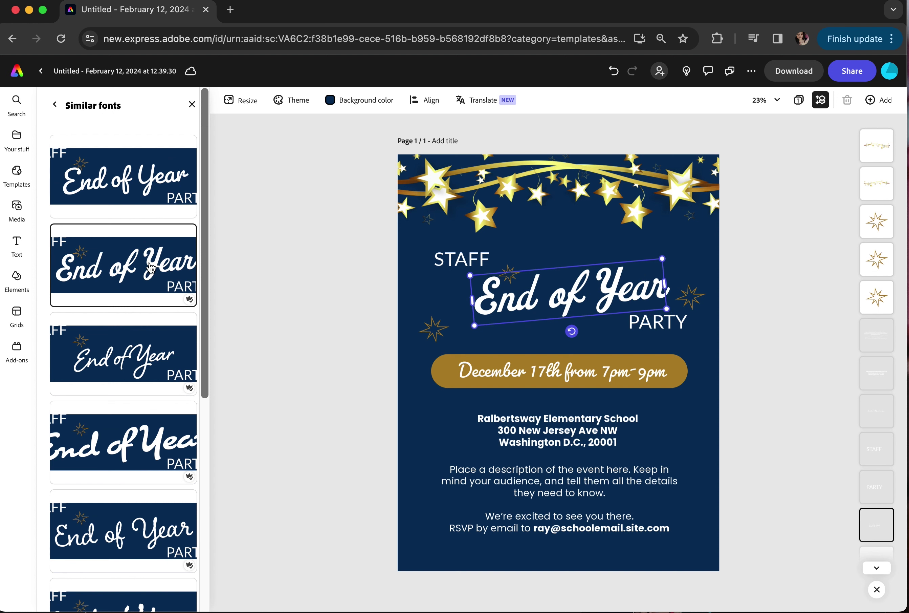
left_click_drag(473, 327, 422, 344)
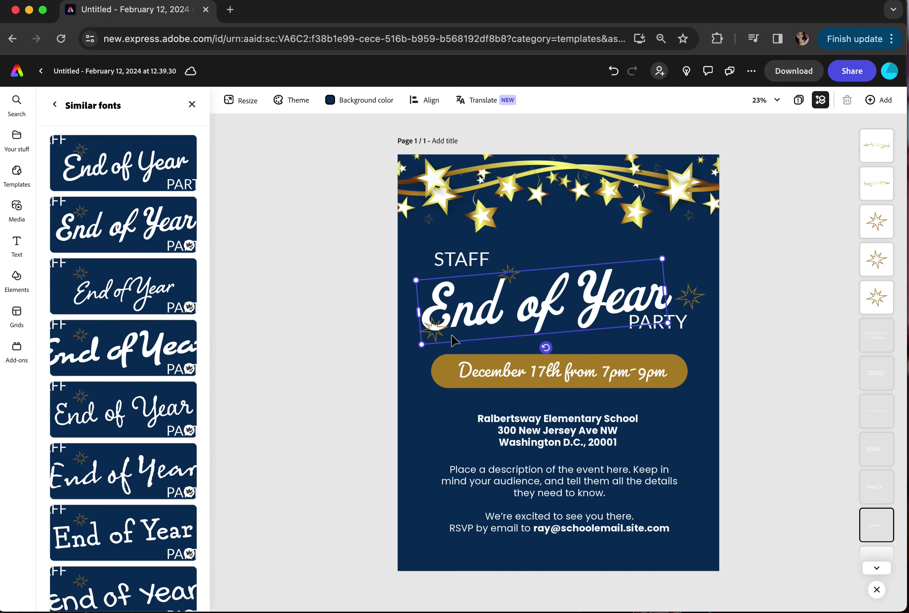
left_click_drag(662, 260, 702, 244)
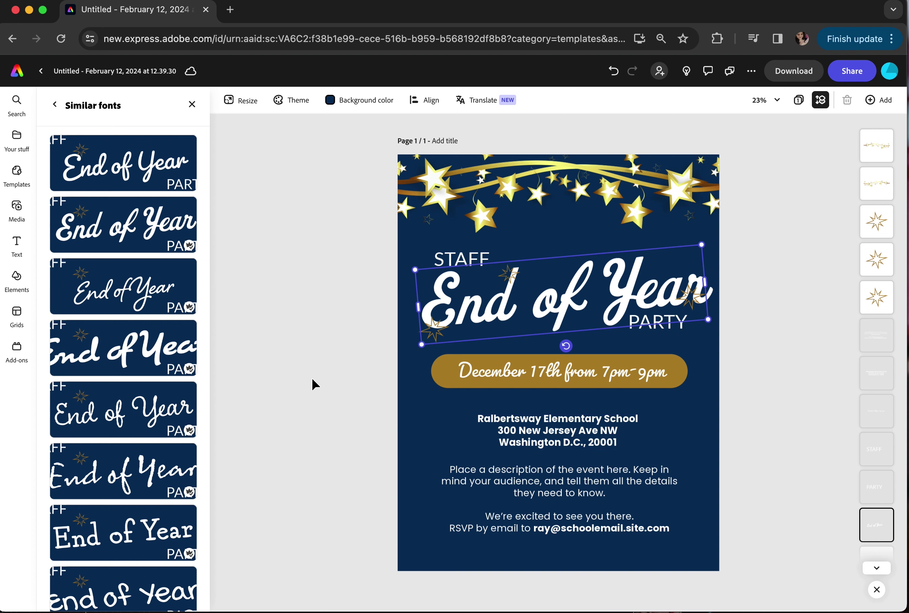
left_click(55, 105)
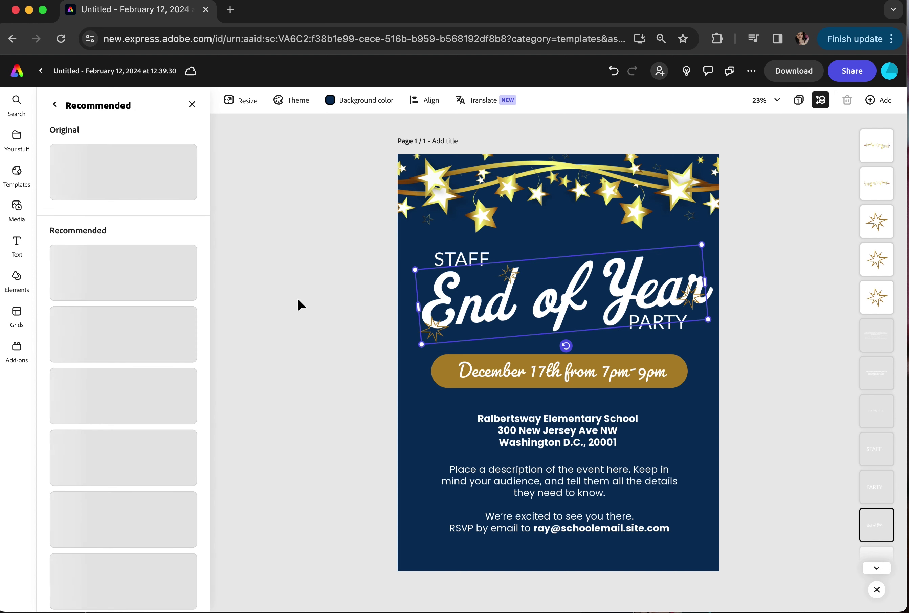
Make the Pacifico "End of Year" title bold, and return it to the Regular weight.
left_click(54, 105)
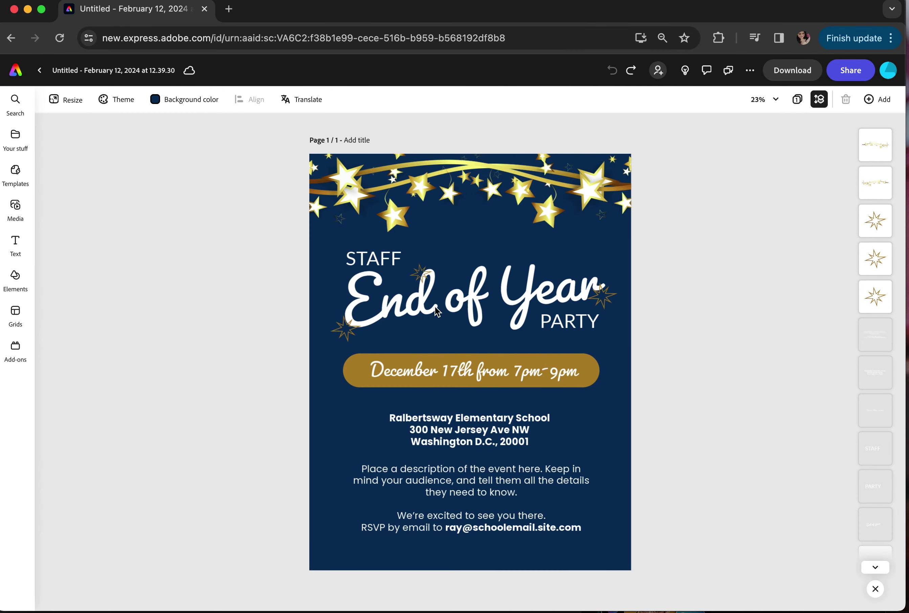
left_click(547, 284)
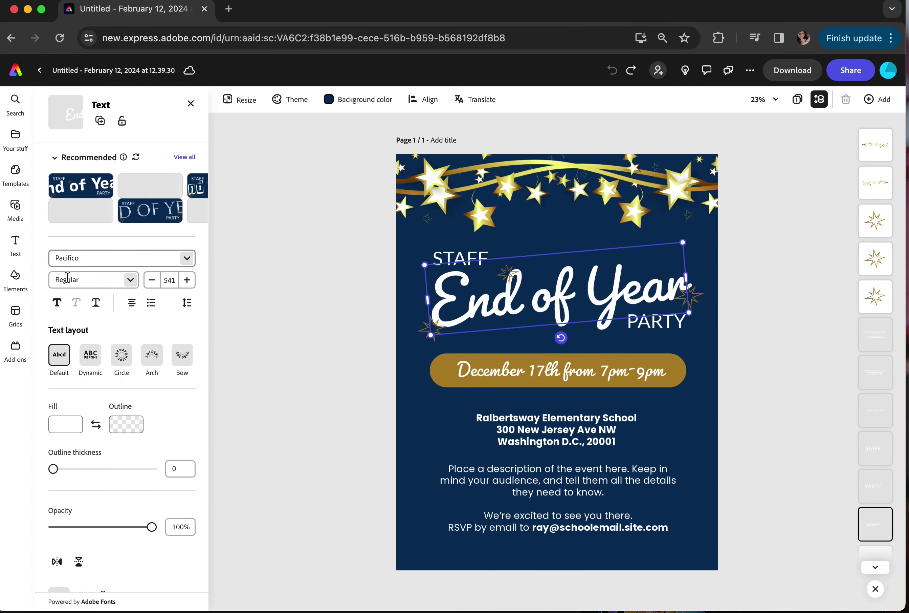
left_click(61, 310)
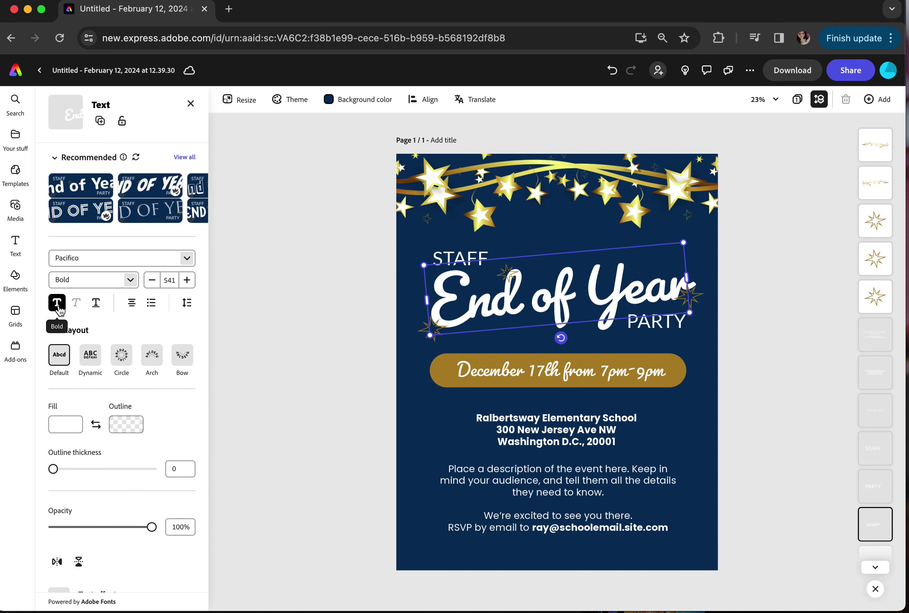
left_click(60, 309)
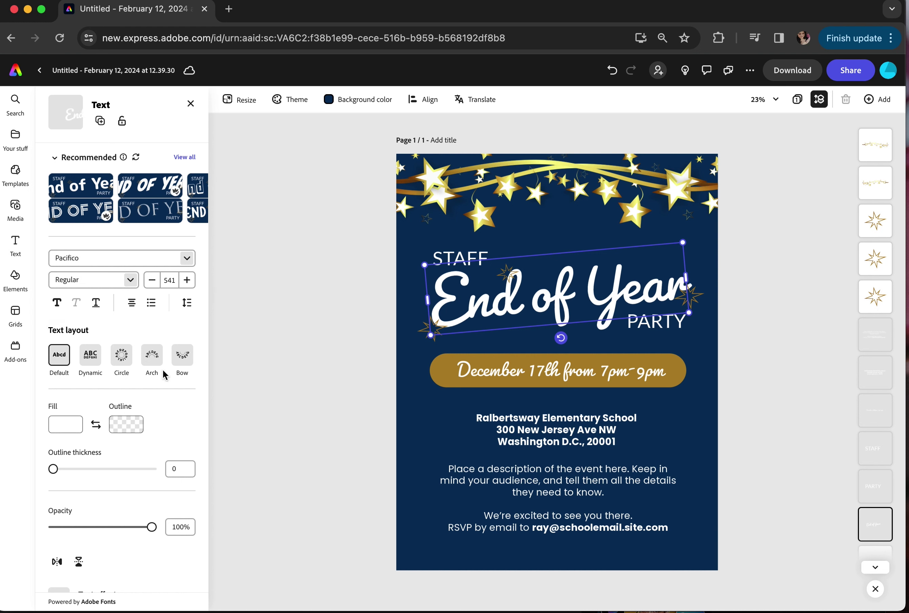
Try the Gold drip text effect on the "End of Year" title, and remove the effect.
scroll(164, 374, "down", 5)
left_click(110, 470)
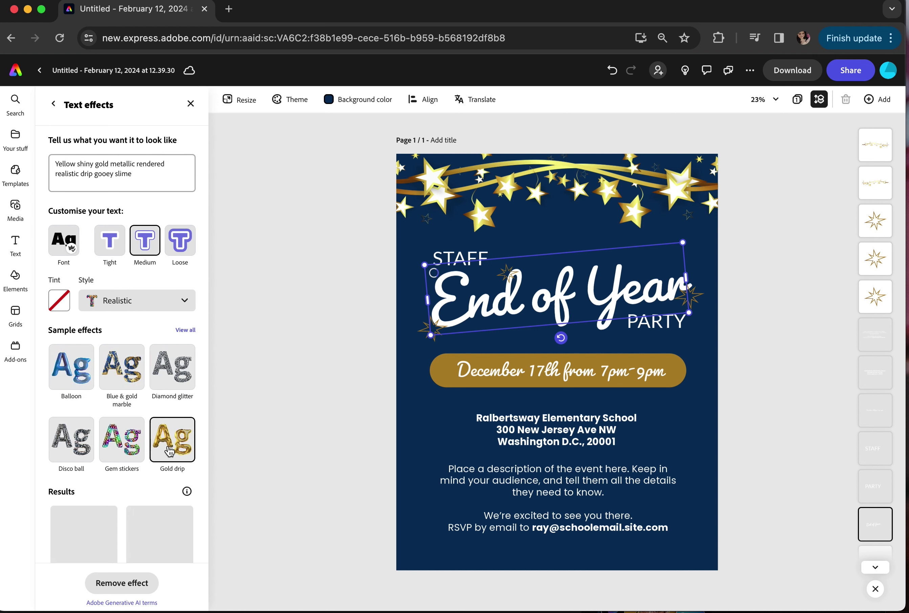
left_click(168, 423)
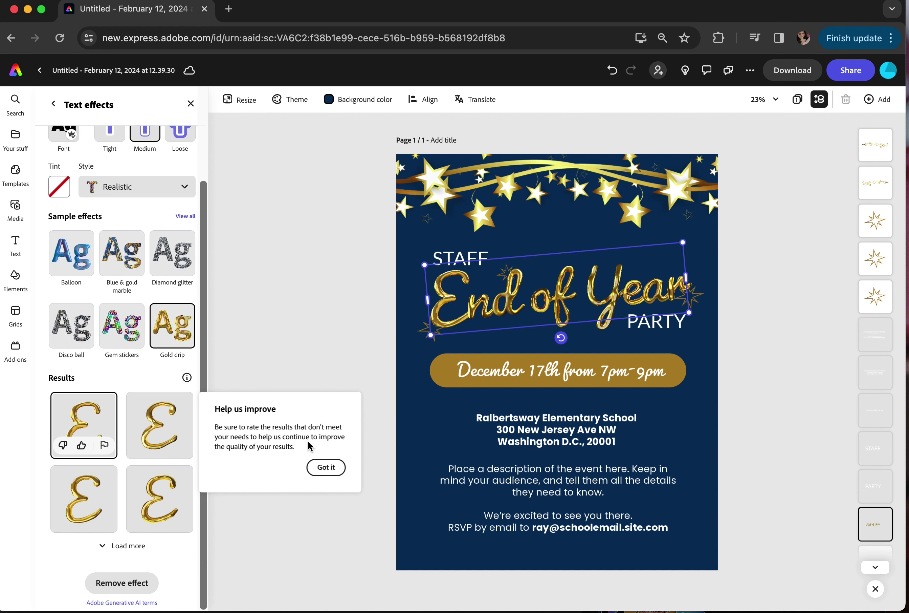
left_click(326, 467)
scroll(169, 367, "up", 3)
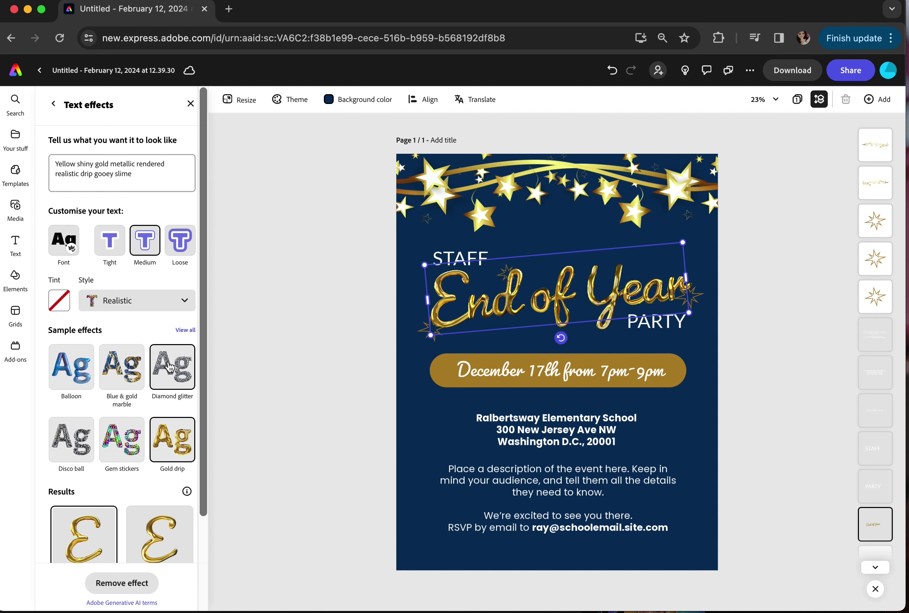
left_click(122, 583)
Try the Classic, Strong and Halo shadows on the "End of Year" title and show the custom shadow settings.
scroll(122, 447, "down", 5)
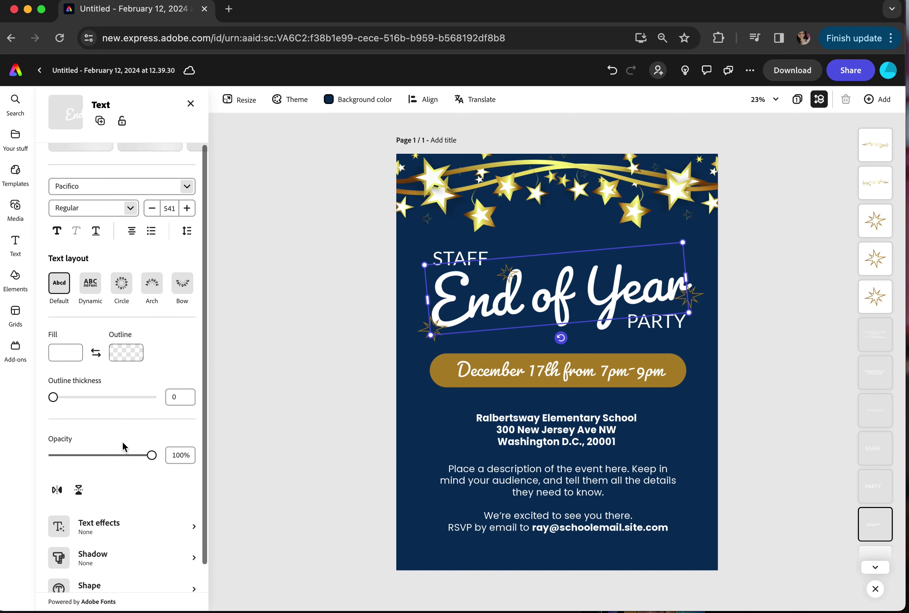
left_click(118, 499)
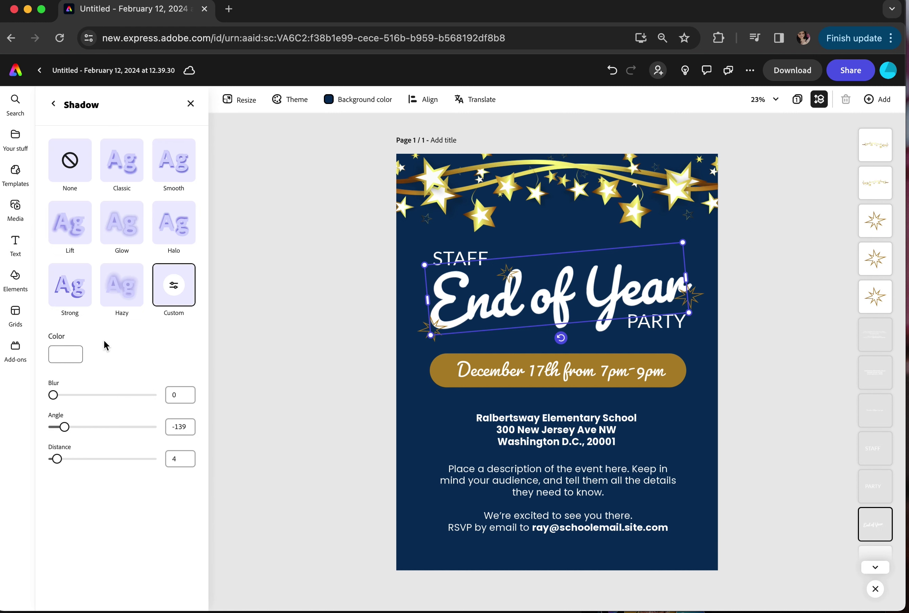
left_click(124, 173)
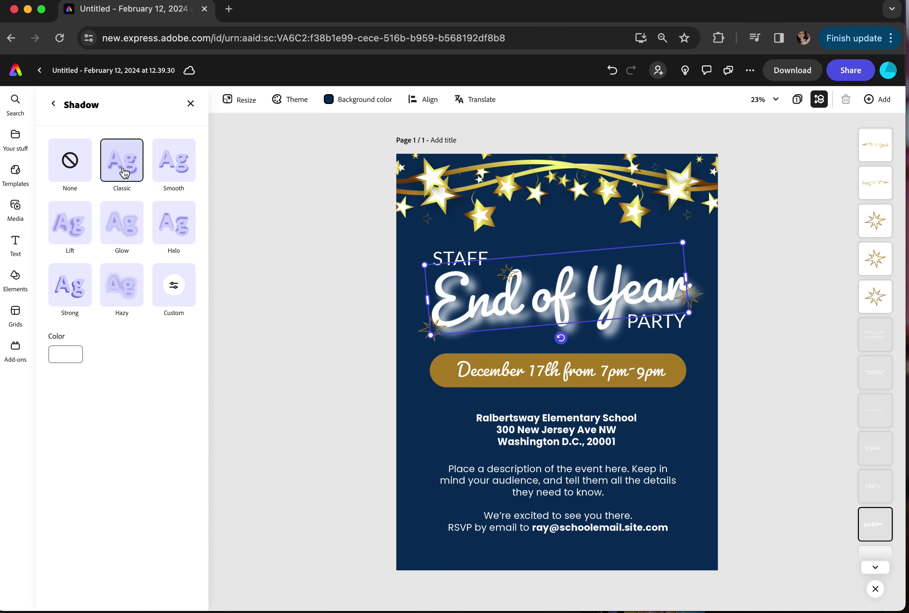
left_click(84, 296)
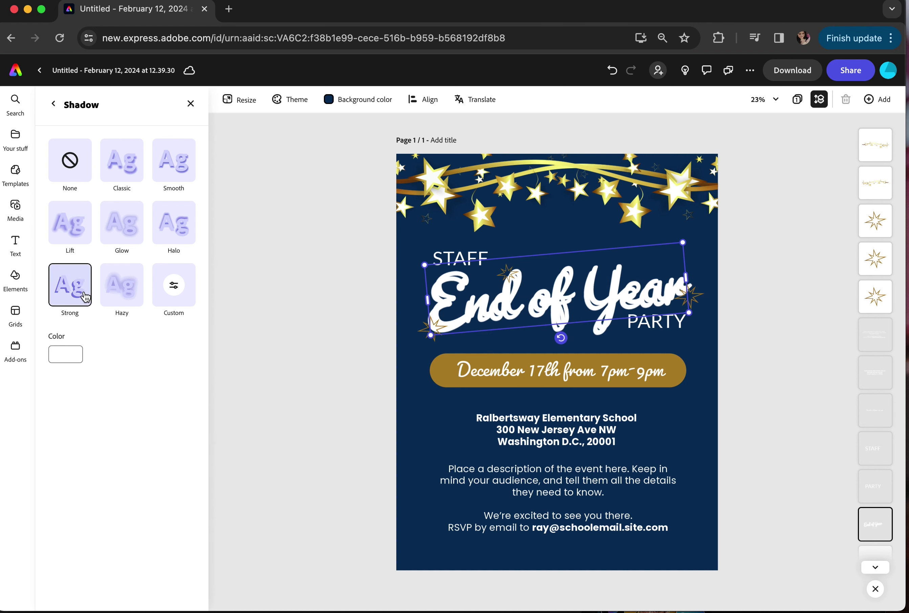
left_click(172, 234)
left_click(182, 294)
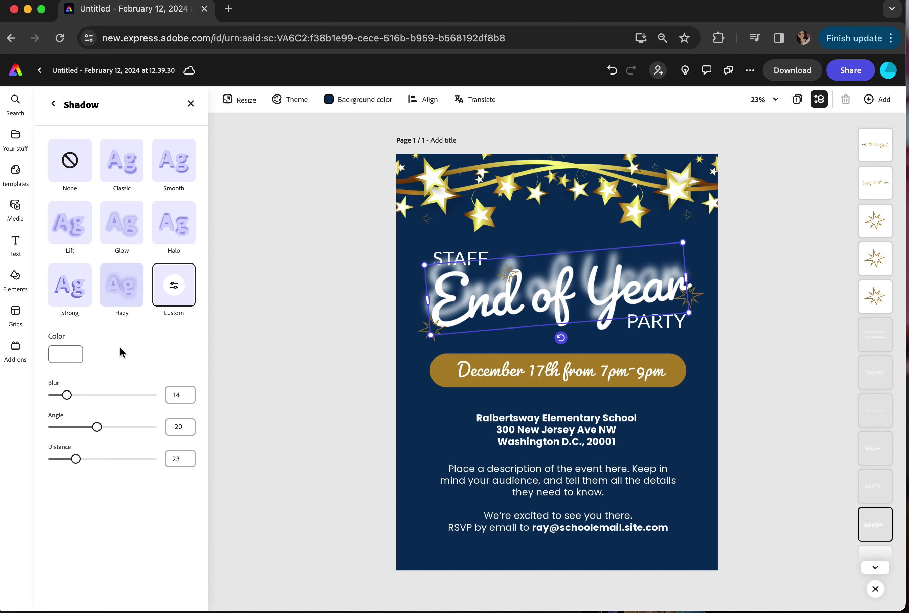
Change the title's shadow color to the recommended pale yellow.
left_click(70, 357)
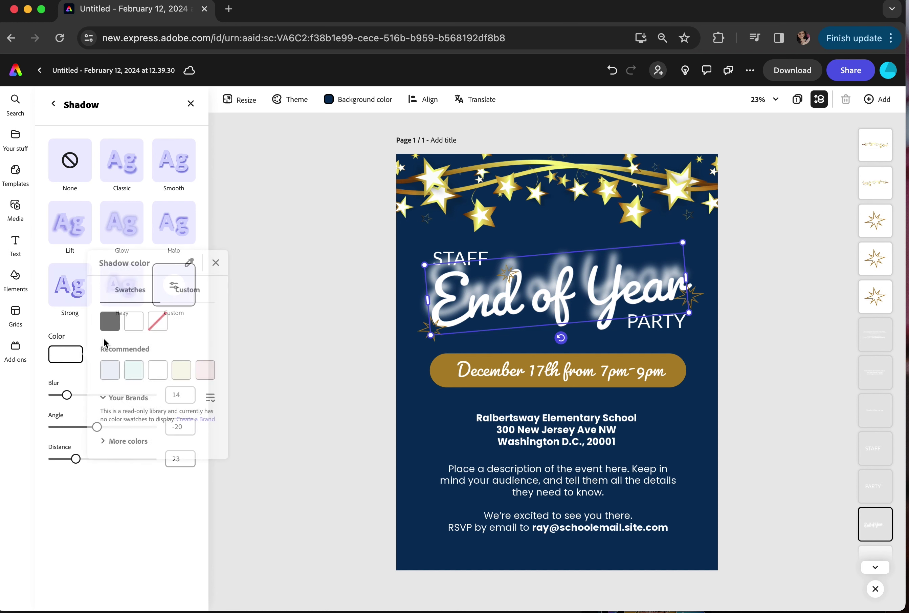
left_click(182, 373)
left_click(208, 245)
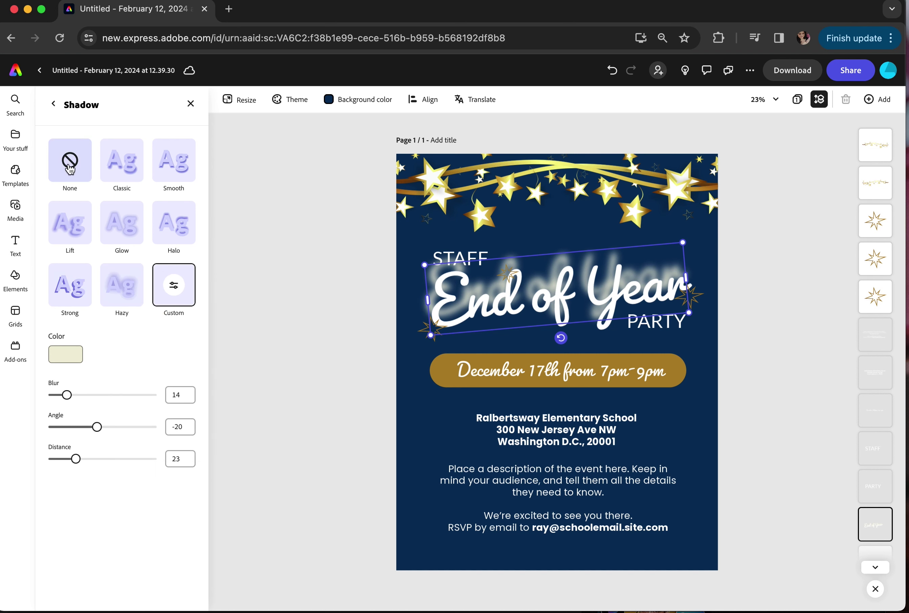
Undo the shadow color and shadow style changes on the "End of Year" title.
key("super+z")
key("super+z")
key("super+z")
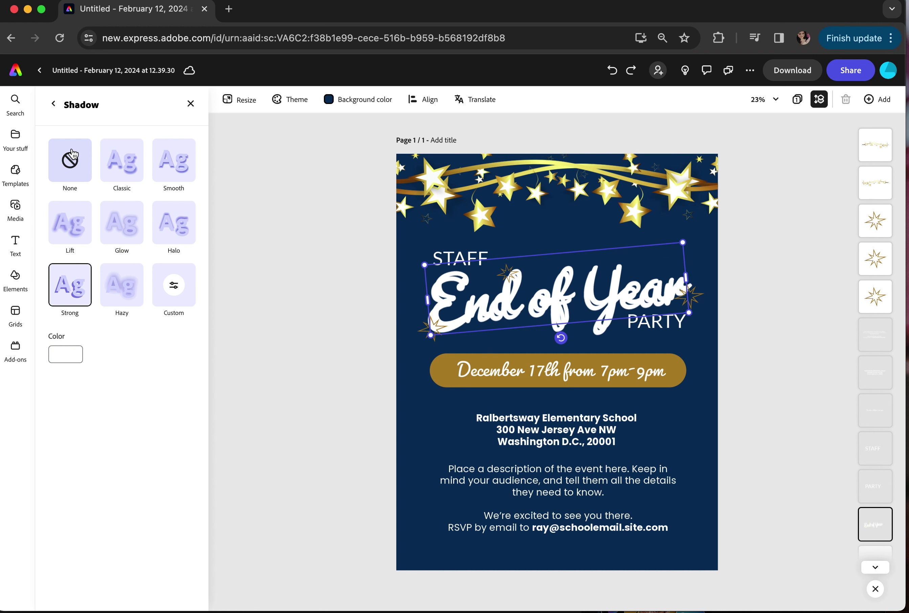
key("super+z")
key("super+z")
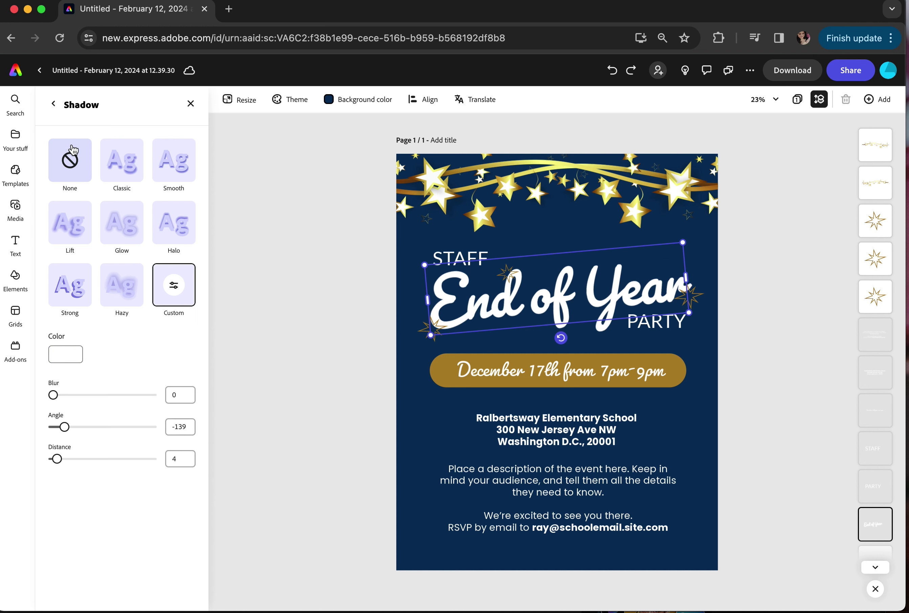
left_click(55, 105)
Try background shapes on the "End of Year" title, including the decorative laurel wreath, speech box and sunburst.
scroll(126, 430, "down", 4)
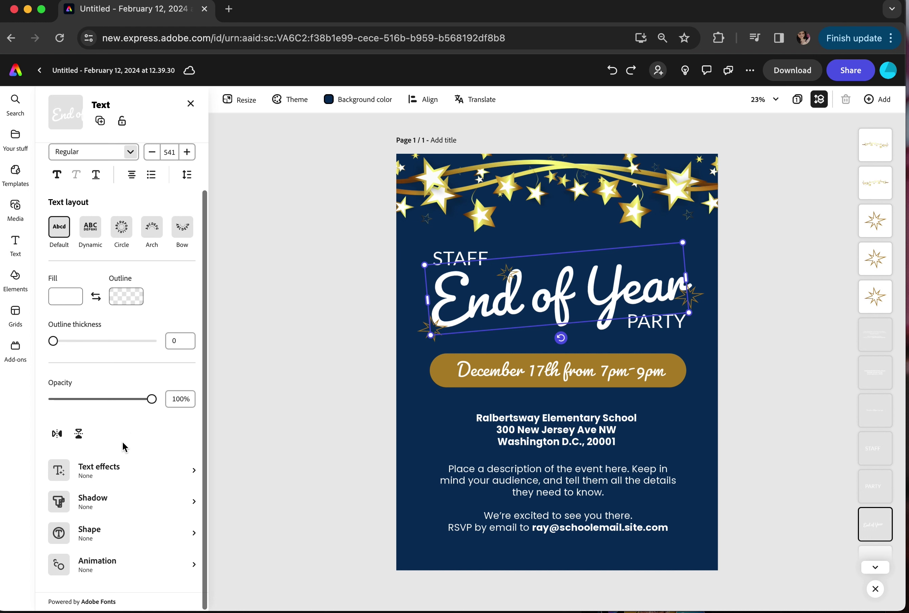
left_click(89, 534)
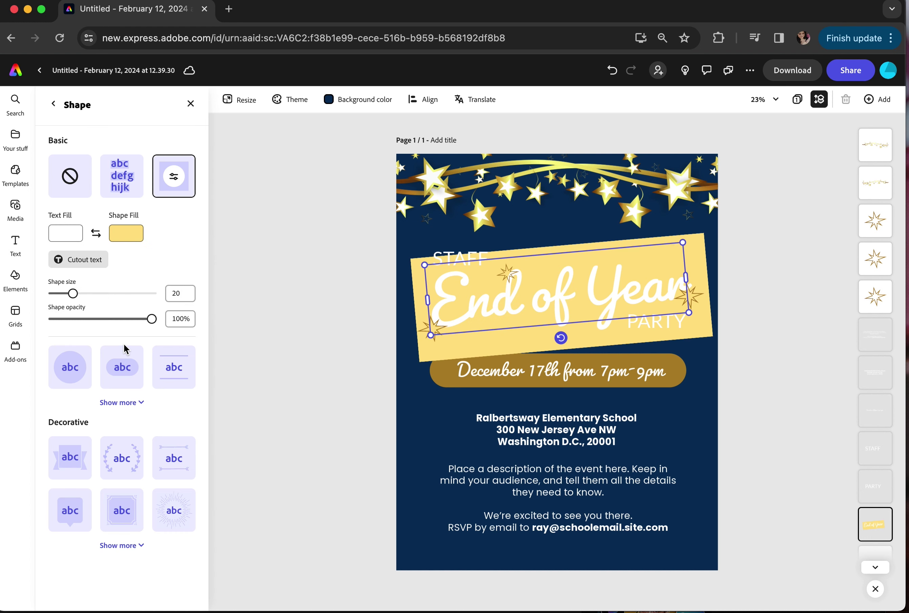
left_click(137, 456)
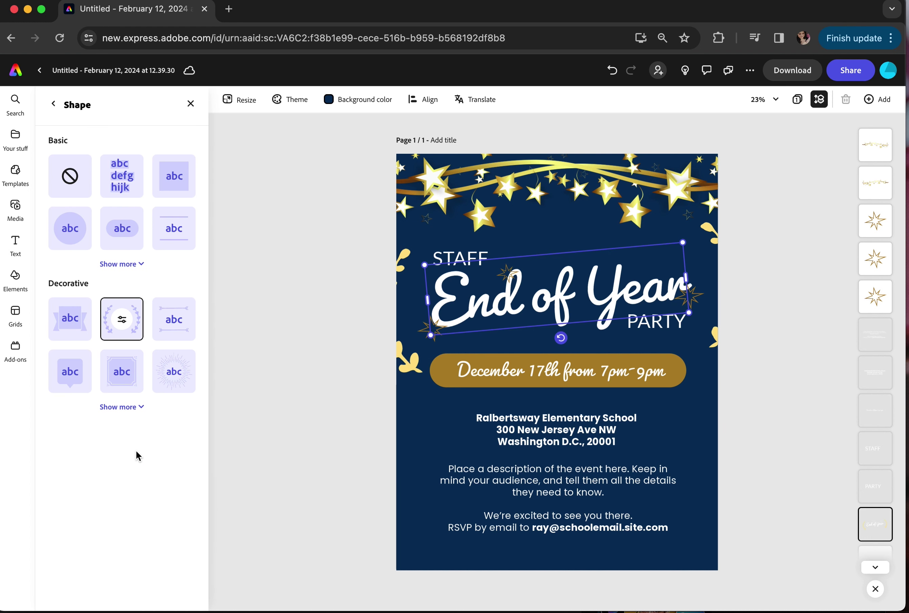
left_click(65, 364)
left_click(178, 388)
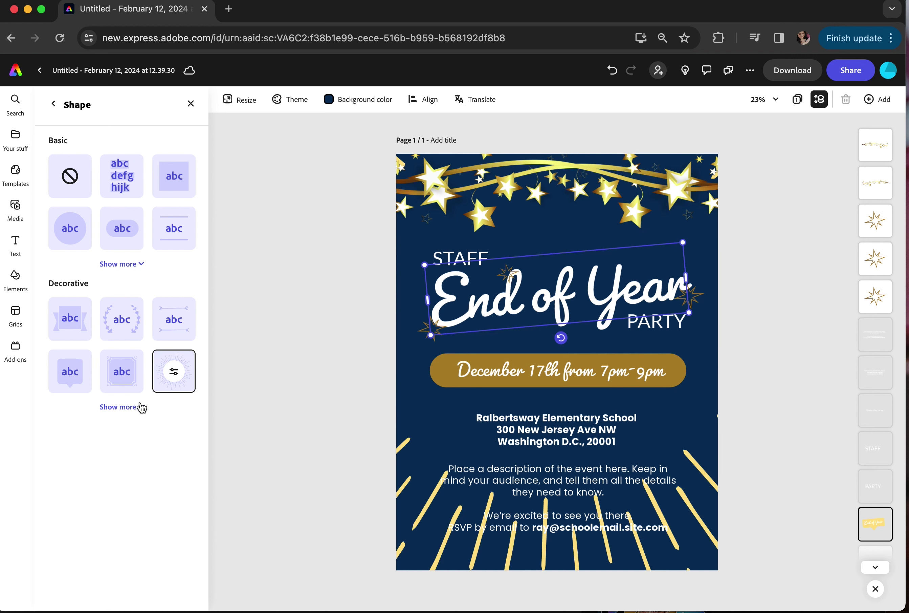
Expand the decorative shapes and try the round ring and the hexagon with crossed arrows on the title.
left_click(140, 407)
scroll(145, 446, "down", 3)
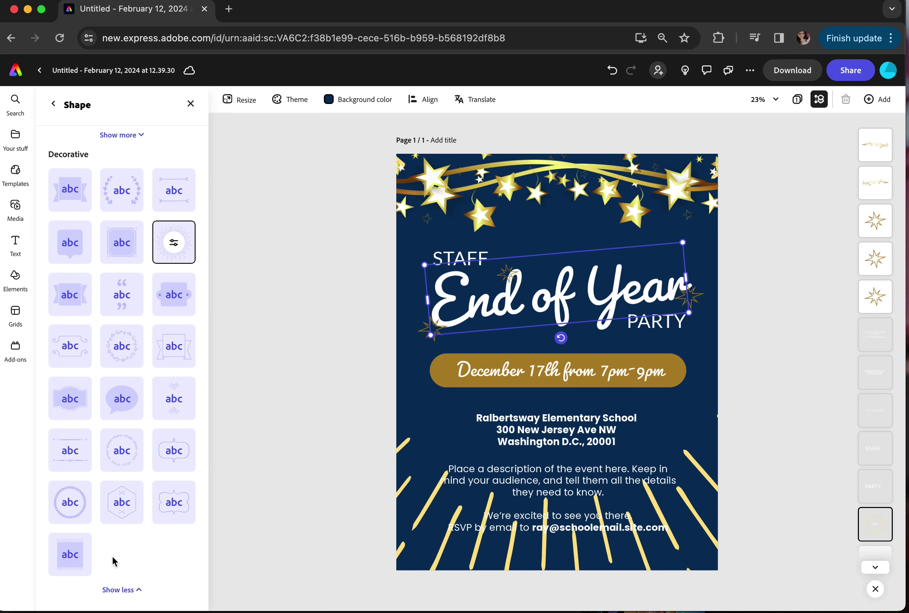
left_click(83, 505)
left_click(124, 503)
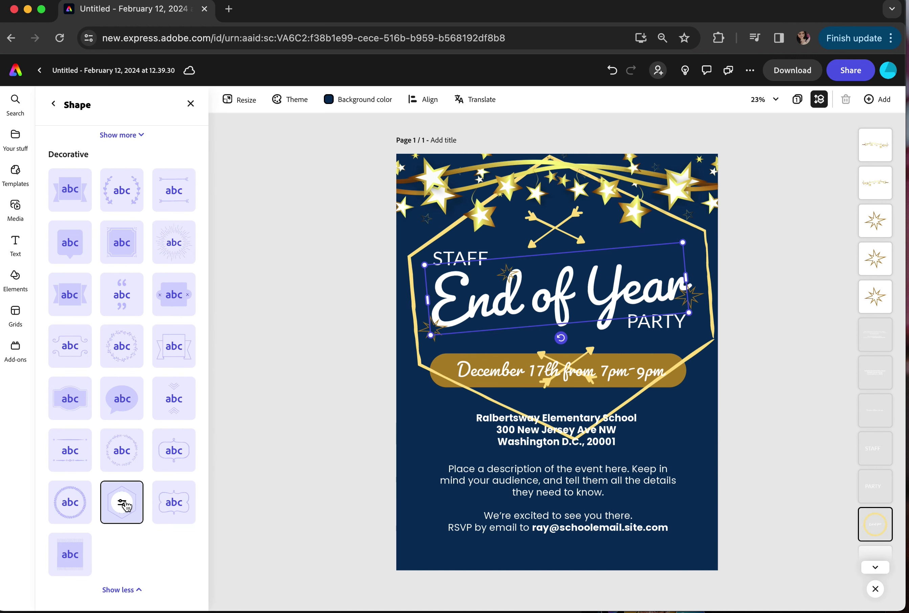
Undo the hexagon shape and remove the decorative shape from the "End of Year" title.
scroll(127, 430, "up", 3)
key("super+z")
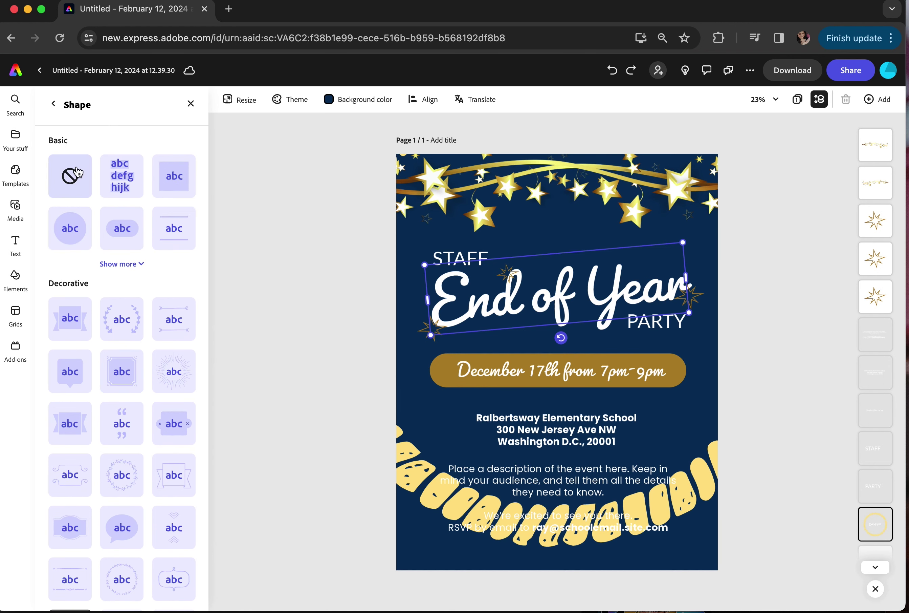
left_click(70, 176)
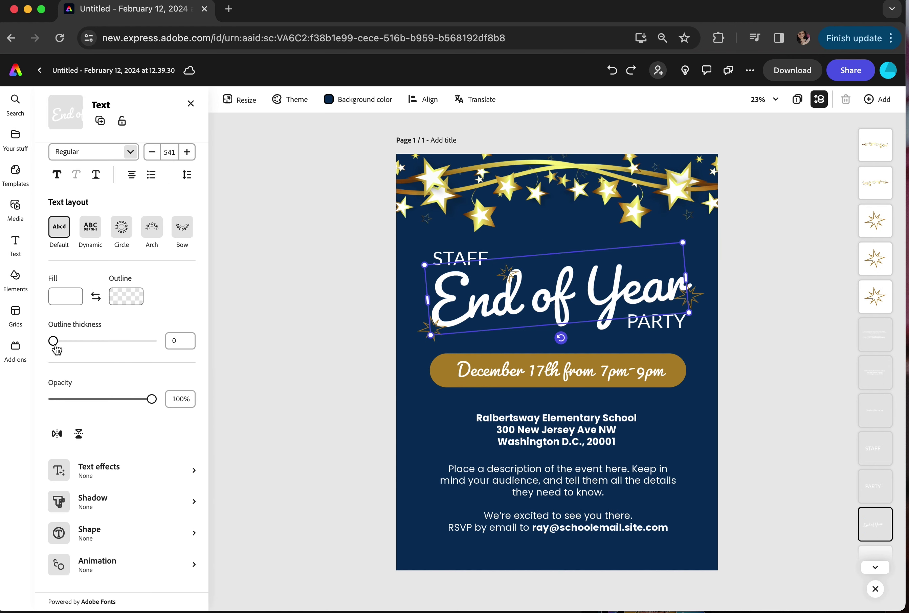
Give the "End of Year" title an outline of thickness 12 in the recommended dark red.
left_click_drag(54, 341, 63, 348)
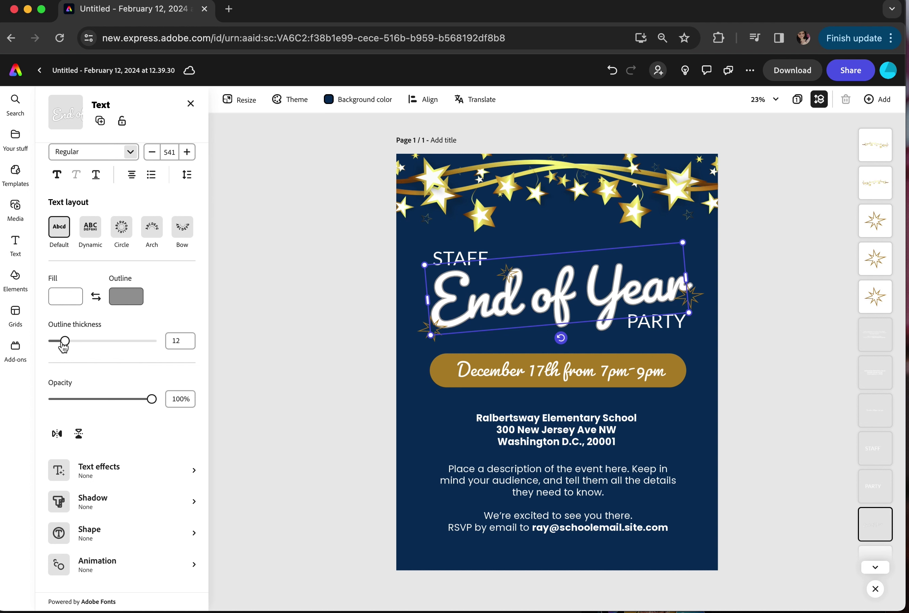
left_click(126, 296)
left_click(202, 317)
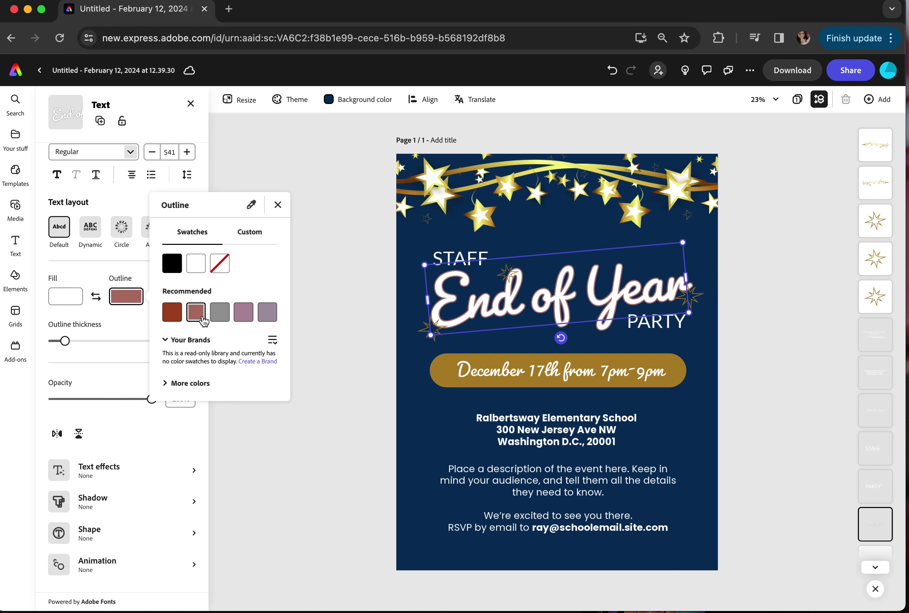
left_click(172, 312)
left_click(126, 377)
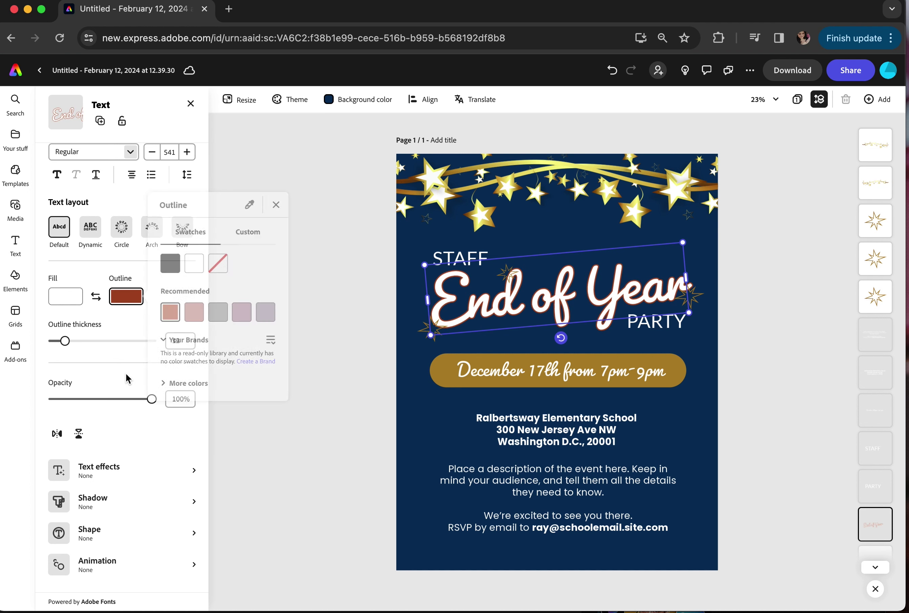
Try the Drift entrance animation on the "End of Year" title, and undo it.
left_click(119, 568)
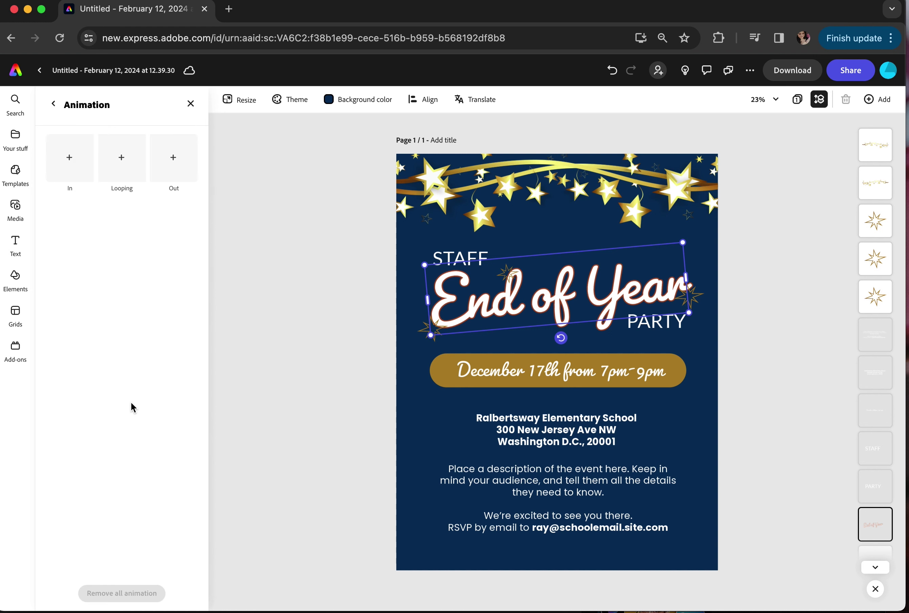
left_click(74, 158)
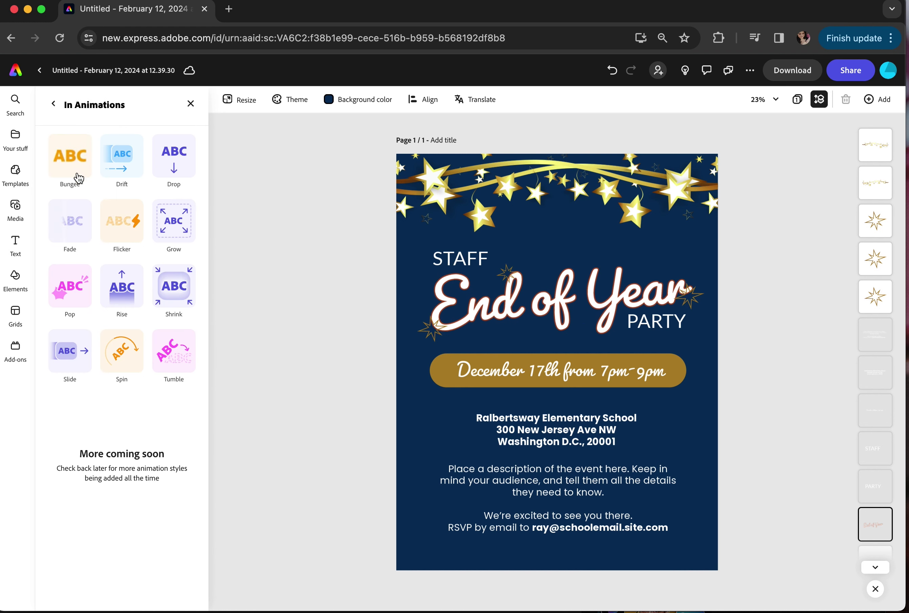
left_click(124, 159)
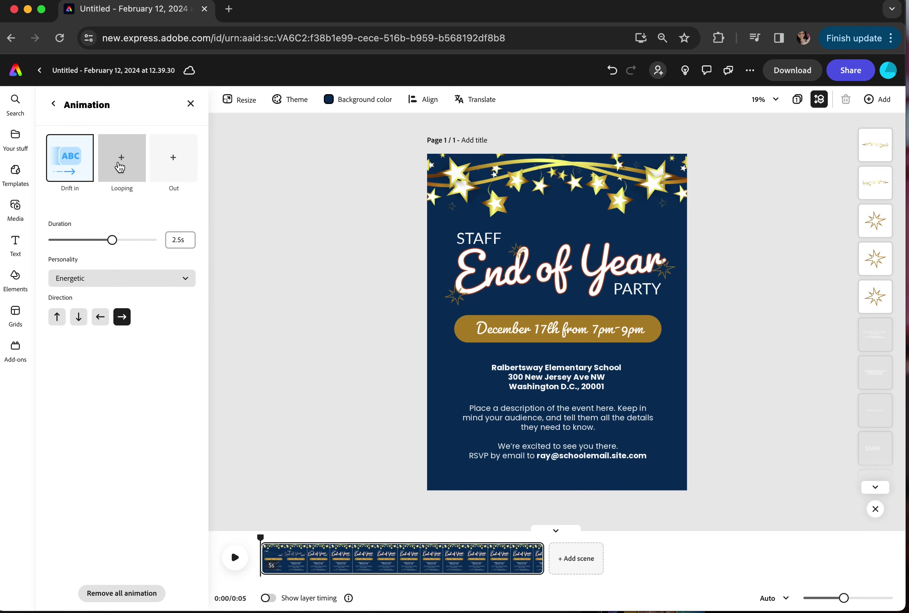
left_click(53, 104)
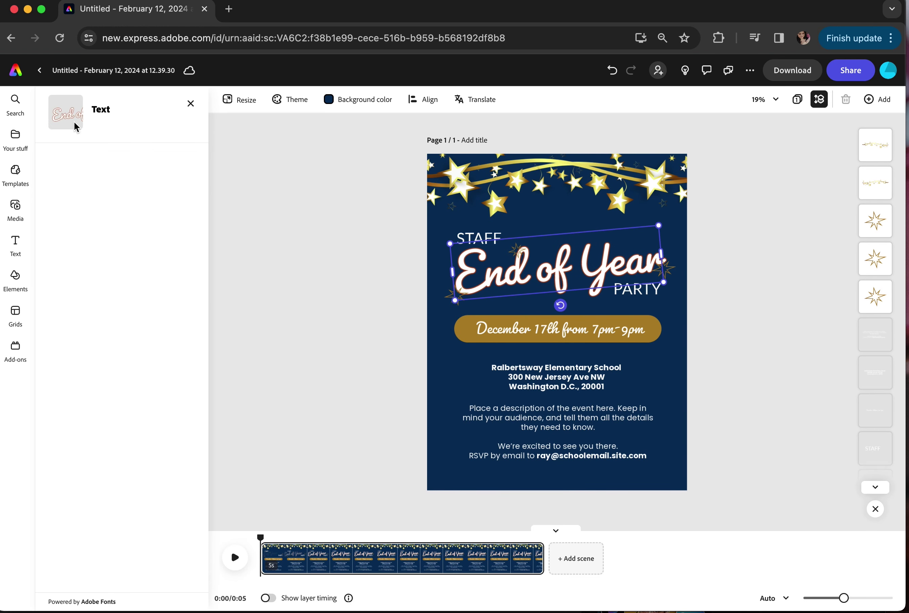
left_click(308, 223)
key("super+z")
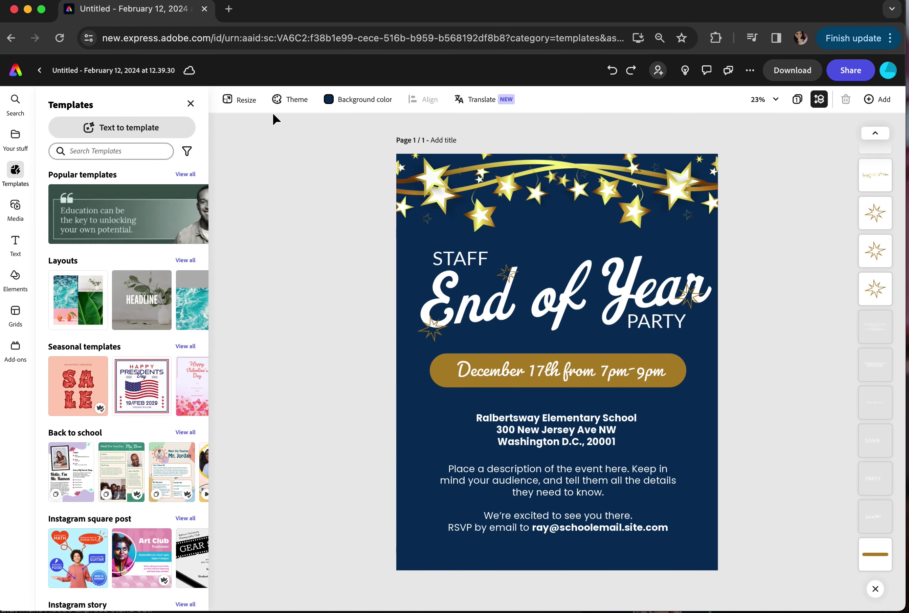
Recolor the flyer with the Bold magenta and brown theme, the Bold red and green theme, and the first Classic theme.
left_click(287, 102)
scroll(106, 174, "down", 3)
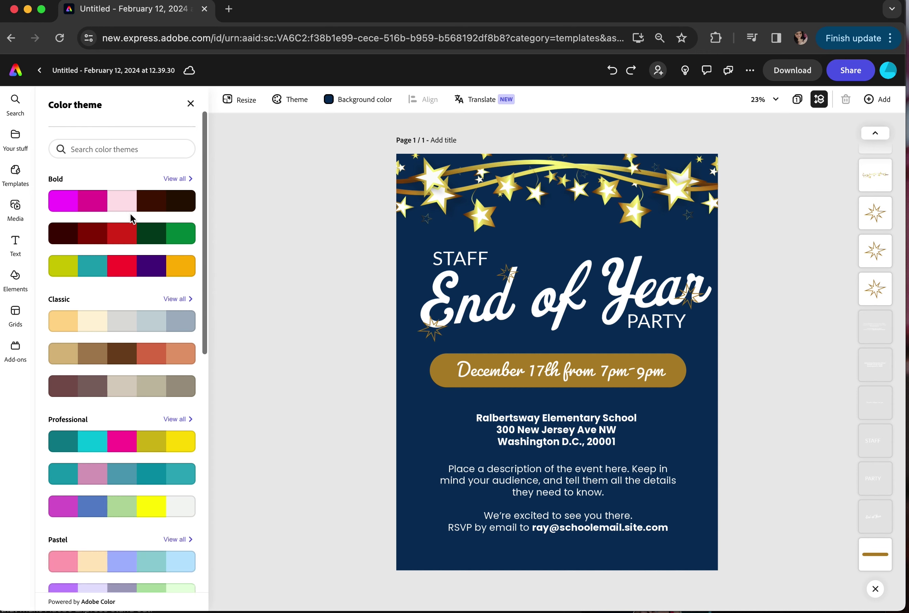
left_click(104, 166)
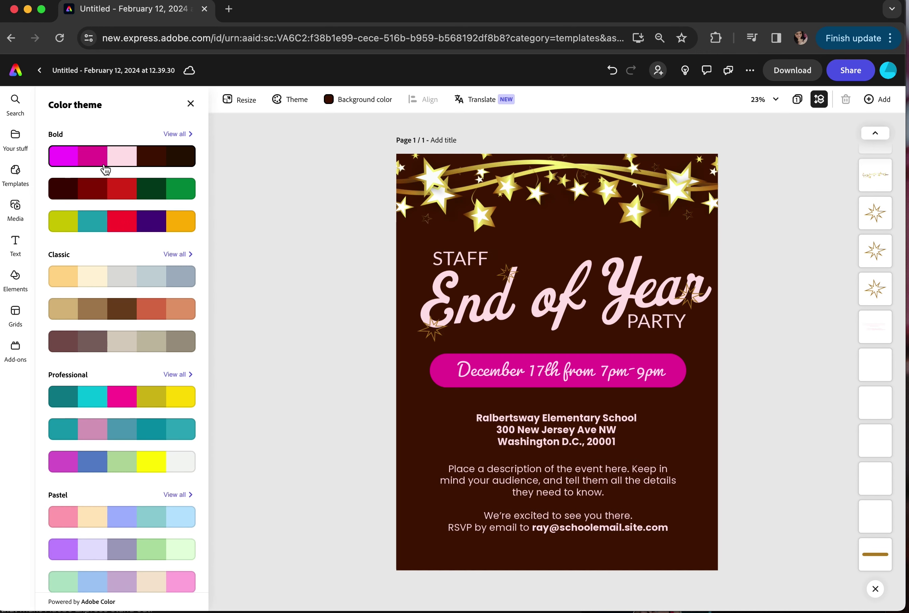
left_click(98, 192)
left_click(96, 279)
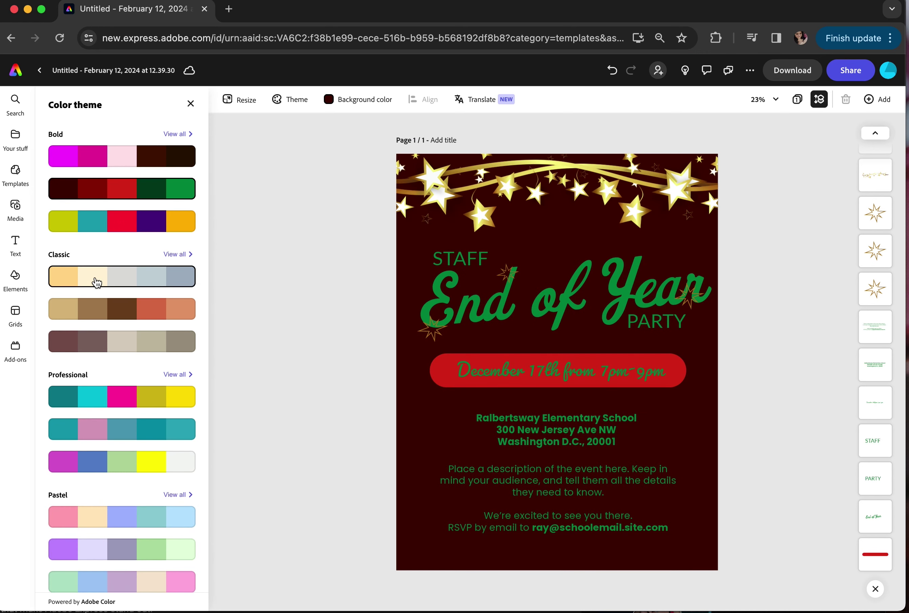
Recolor the flyer with the first Modern theme, the third Retro theme, and the first Neutral theme.
scroll(95, 284, "down", 8)
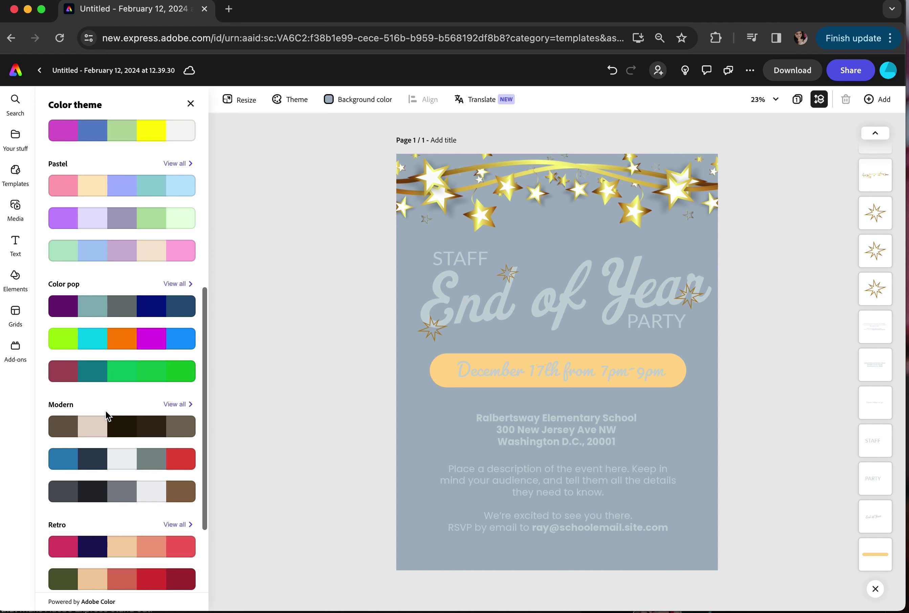
left_click(106, 429)
scroll(107, 429, "down", 4)
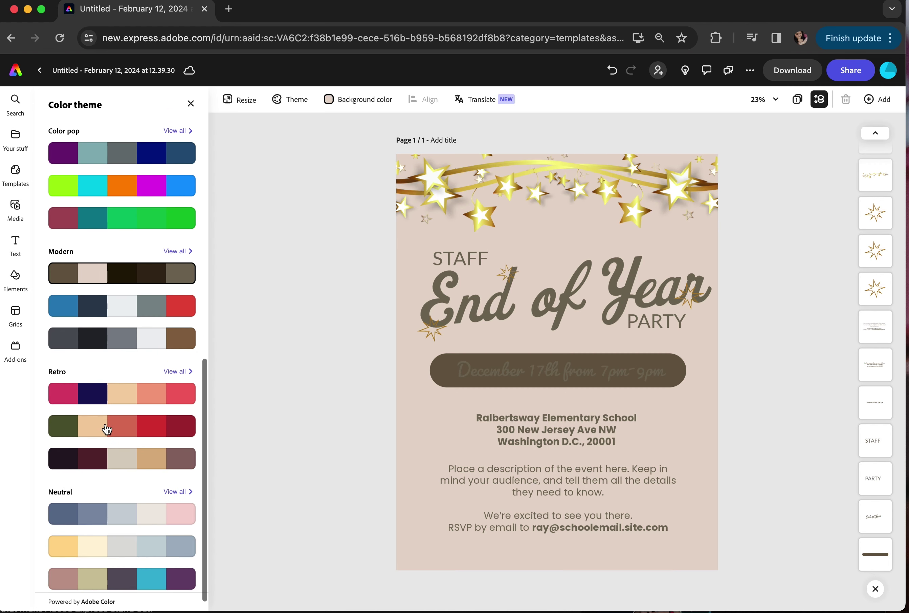
left_click(105, 462)
scroll(105, 462, "down", 1)
left_click(99, 505)
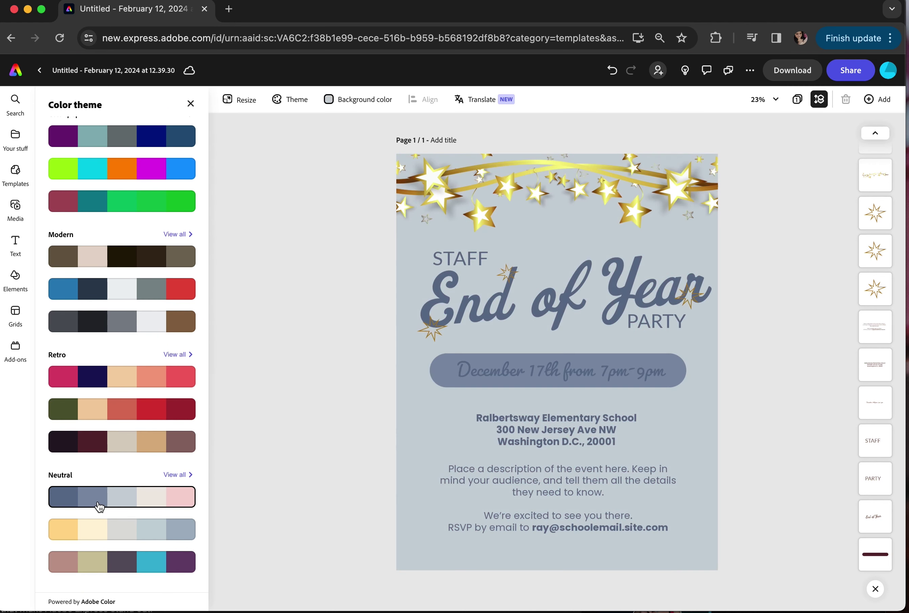
From the full Neutral collection, apply the mint-coral-lavender theme, the navy-and-beige theme, and the mauve-navy-cream theme to the flyer.
left_click(178, 473)
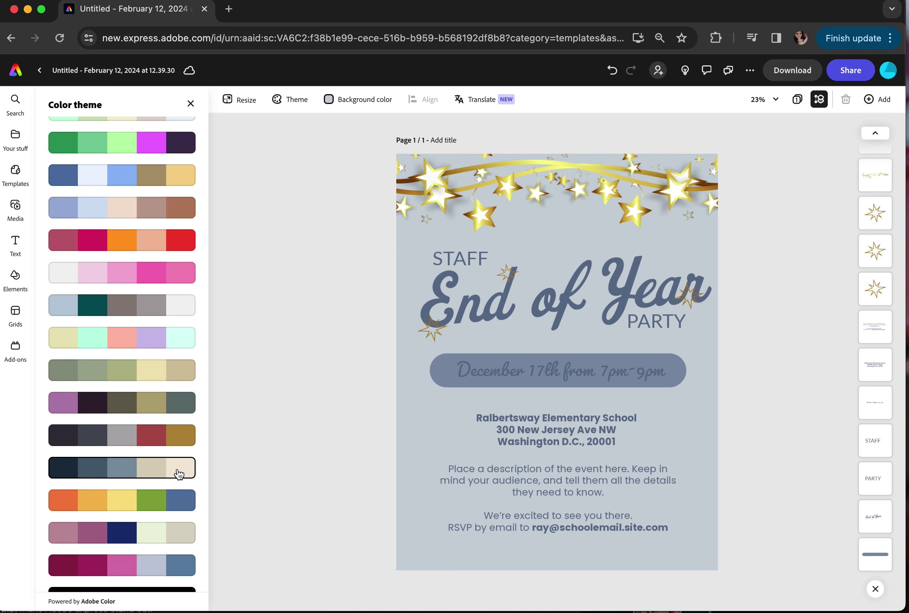
scroll(149, 414, "down", 2)
left_click(130, 311)
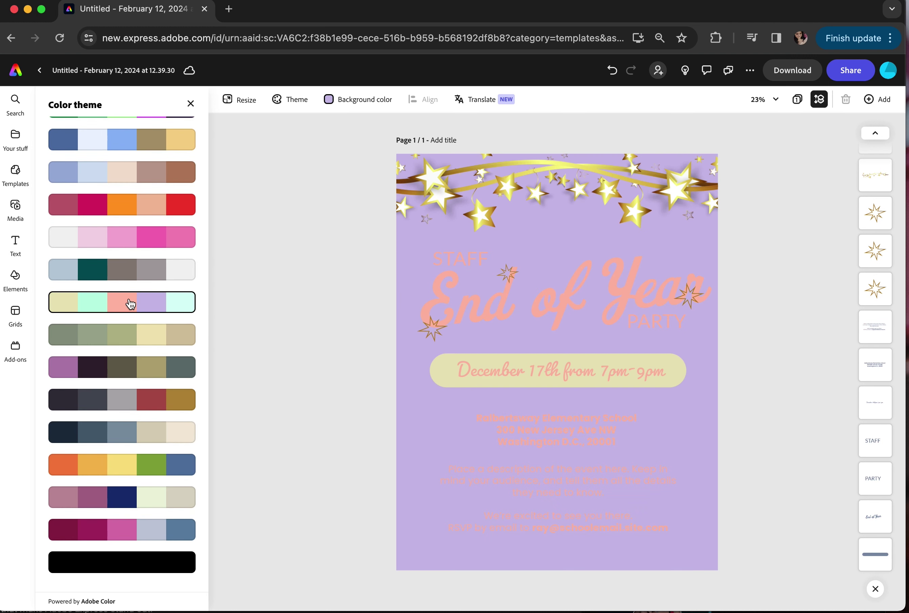
left_click(122, 444)
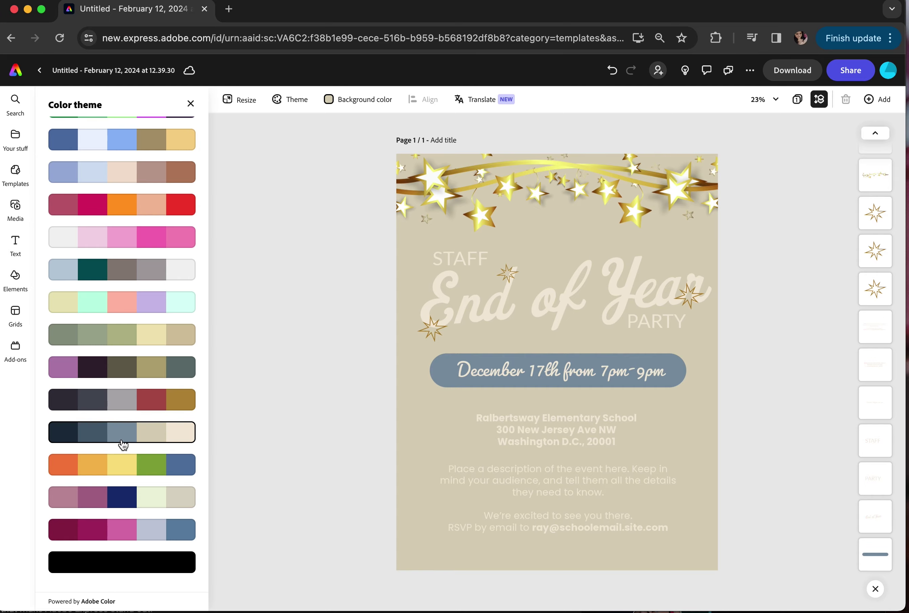
left_click(133, 503)
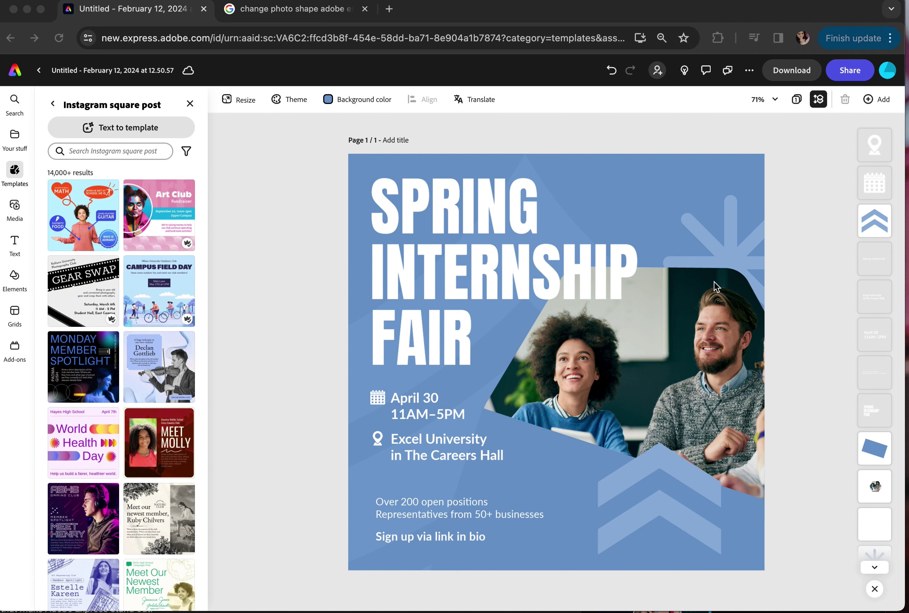
On the Spring Internship Fair post, try removing the background from the photo of the two people.
left_click(695, 387)
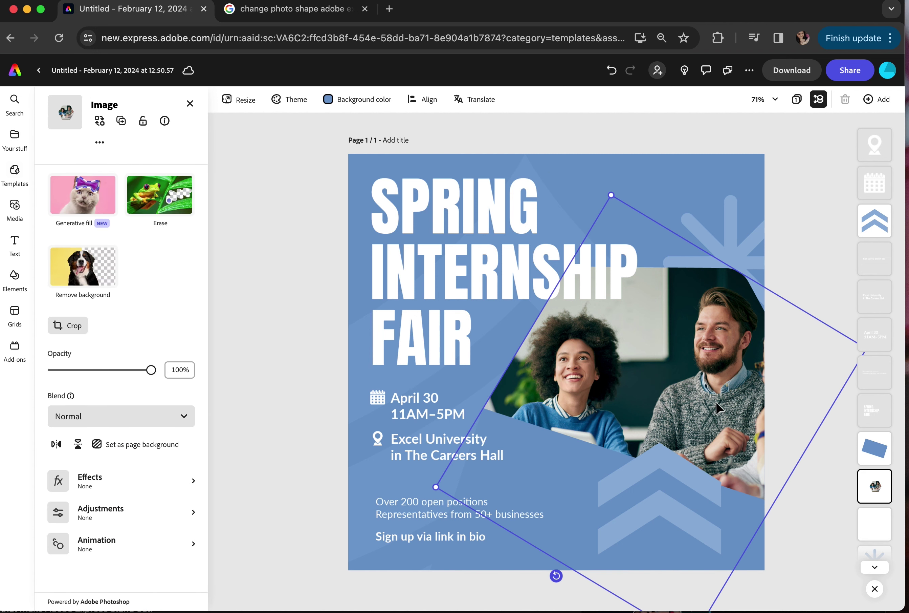
left_click(114, 280)
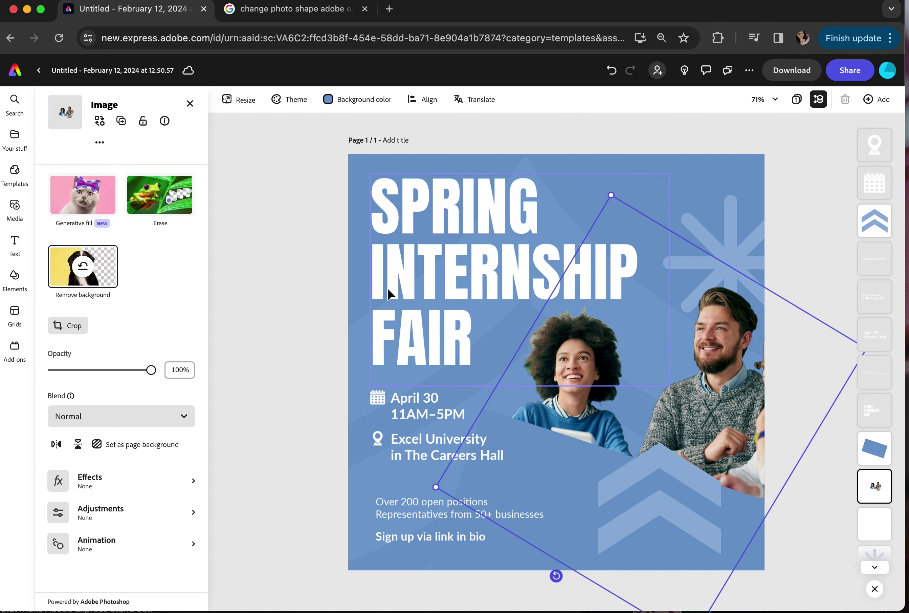
Try the Freeform and Original crops on the photo, shrink the crop frame from its lower-left corner, and undo the resize.
left_click(61, 331)
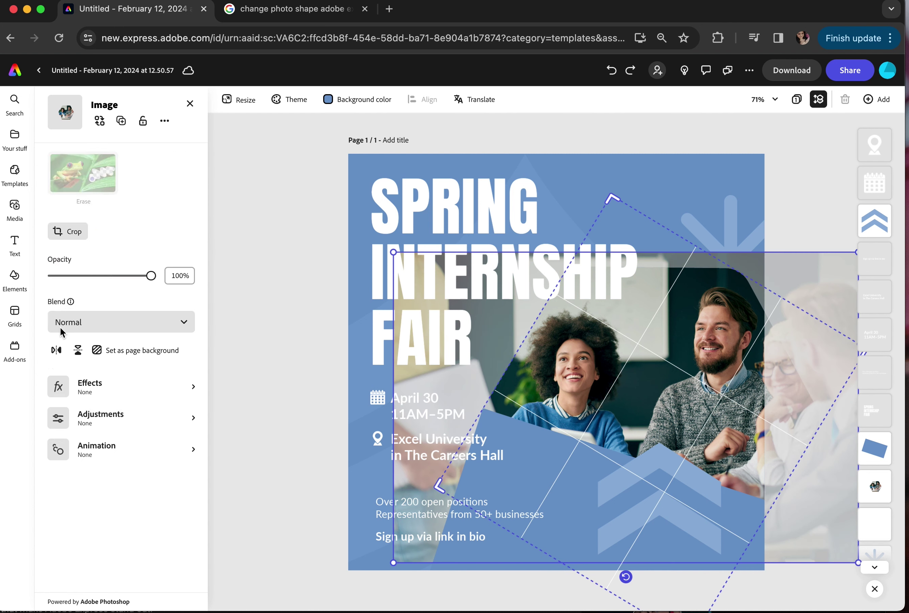
left_click(78, 176)
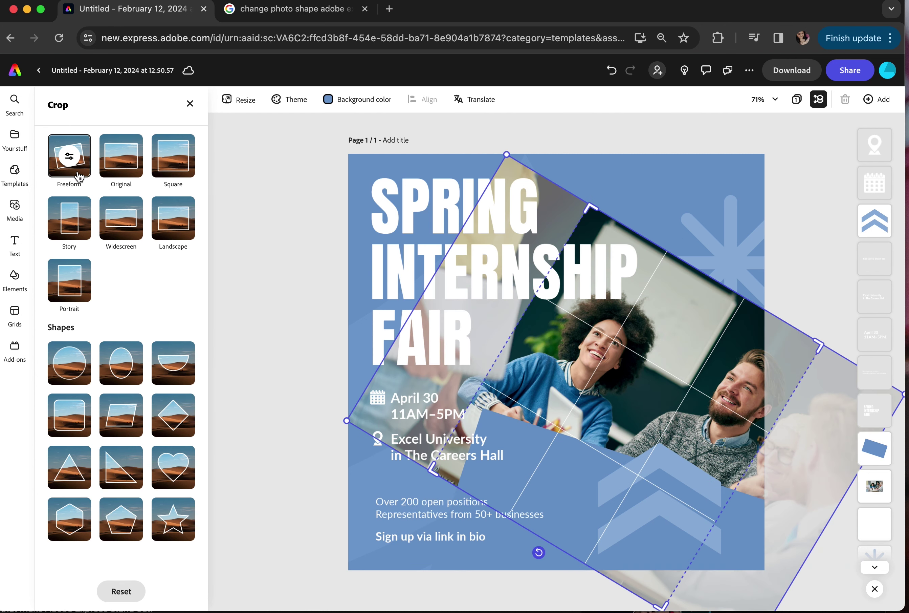
left_click(127, 168)
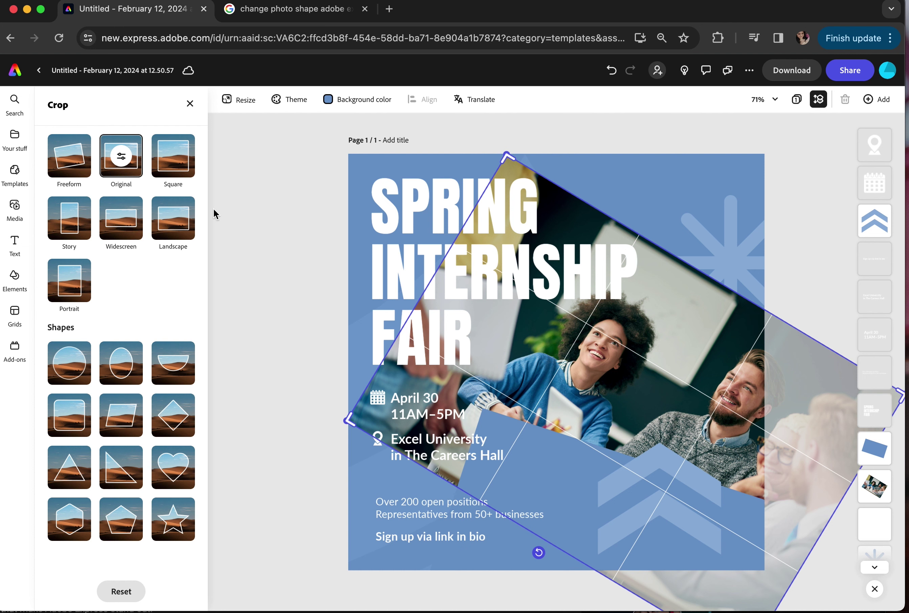
left_click(82, 167)
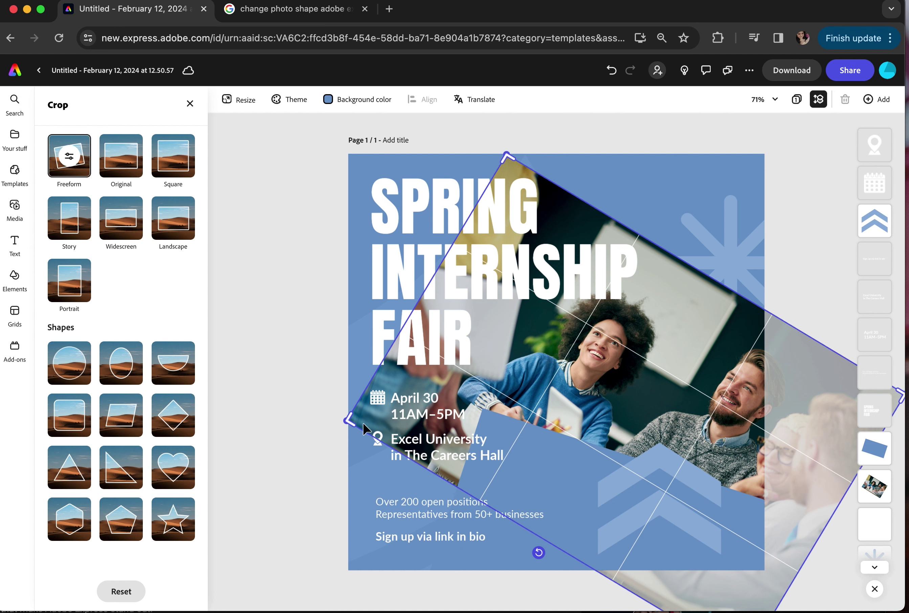
left_click_drag(351, 420, 527, 296)
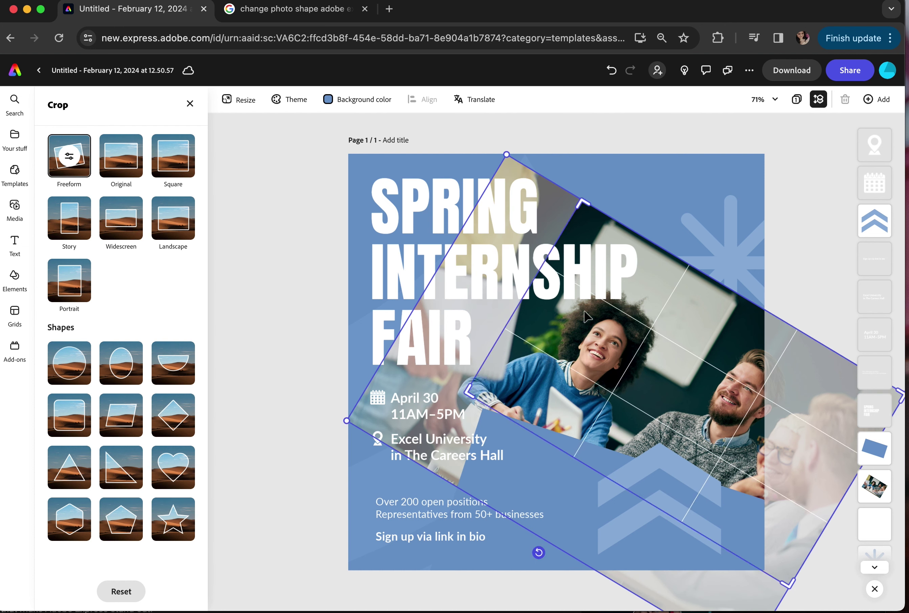
key("super+z")
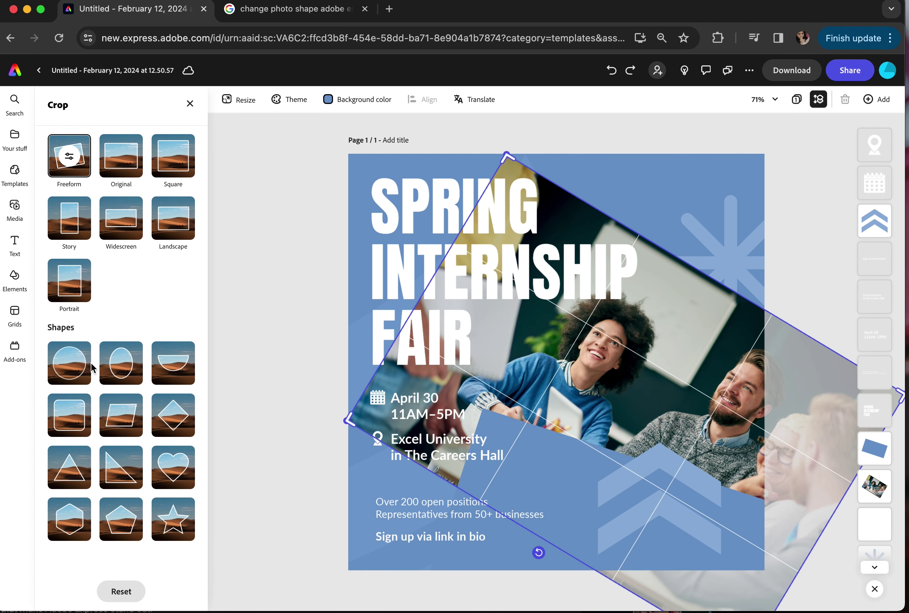
Try circle, ellipse and parallelogram crop shapes on the photo, and crop it to a heart.
left_click(79, 370)
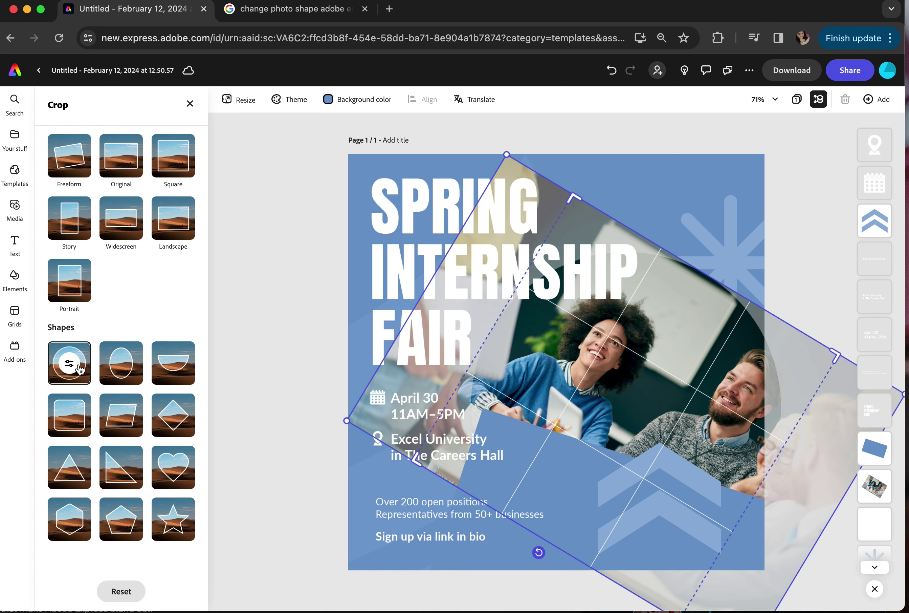
left_click(125, 378)
left_click(130, 425)
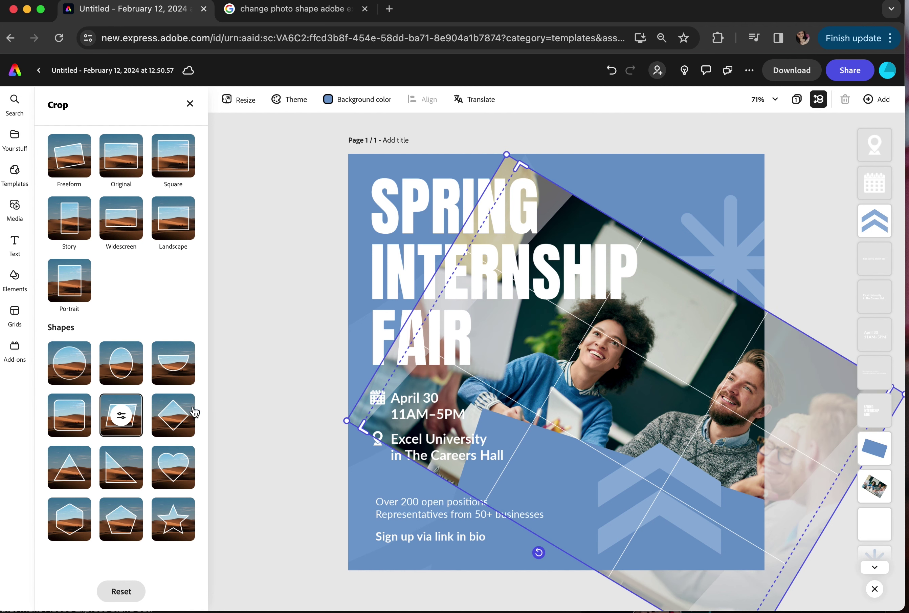
left_click(177, 478)
left_click(277, 397)
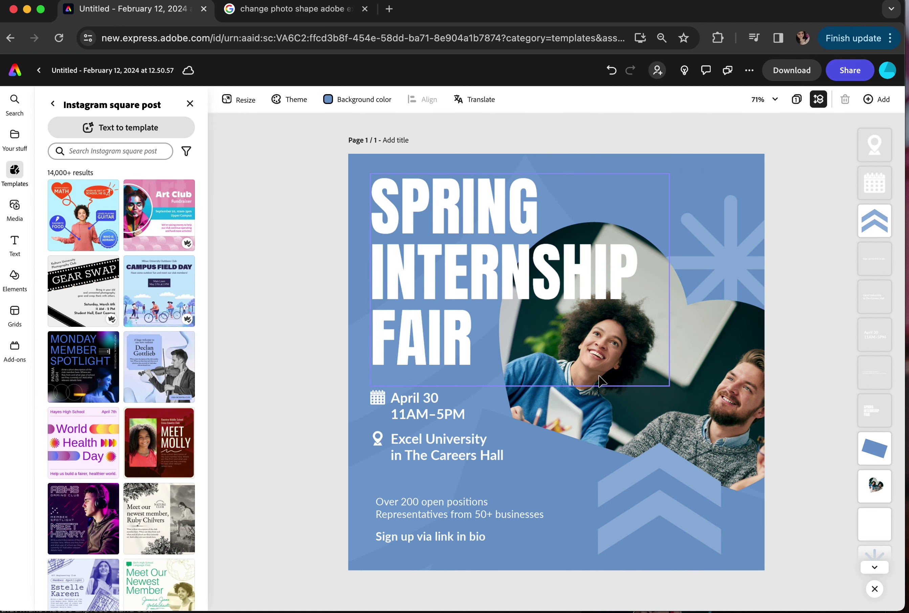
Move the heart-shaped photo slightly to the left on the post.
left_click(602, 381)
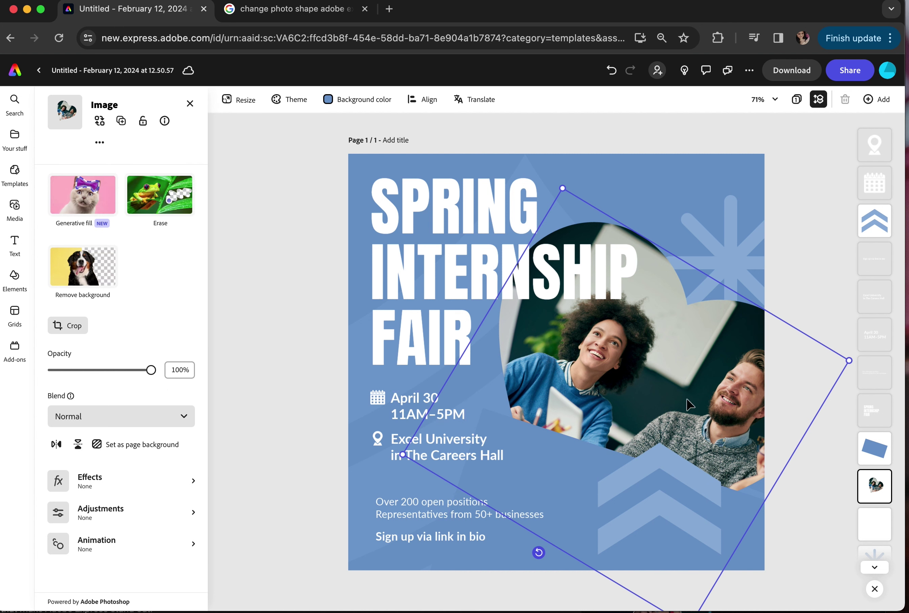
left_click_drag(689, 405, 661, 411)
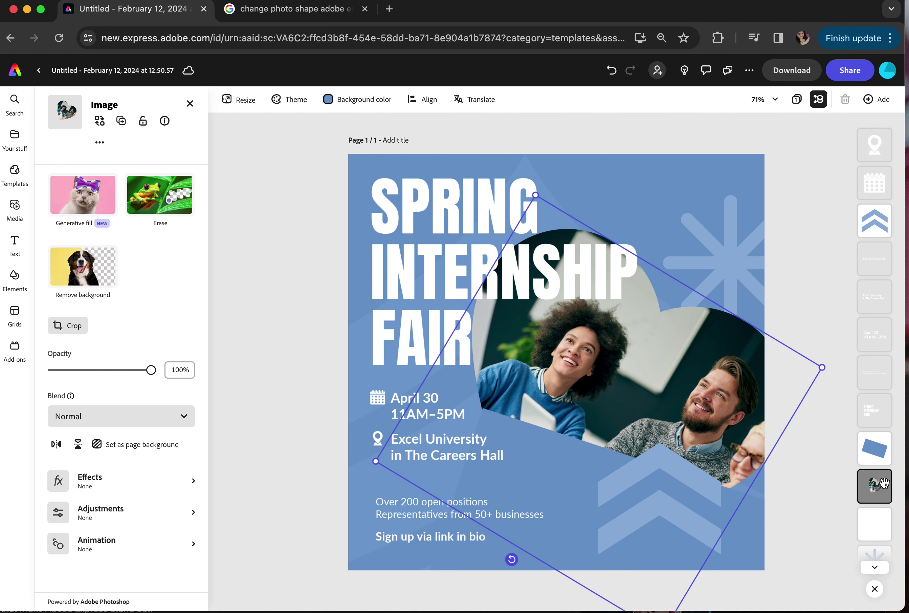
left_click(813, 266)
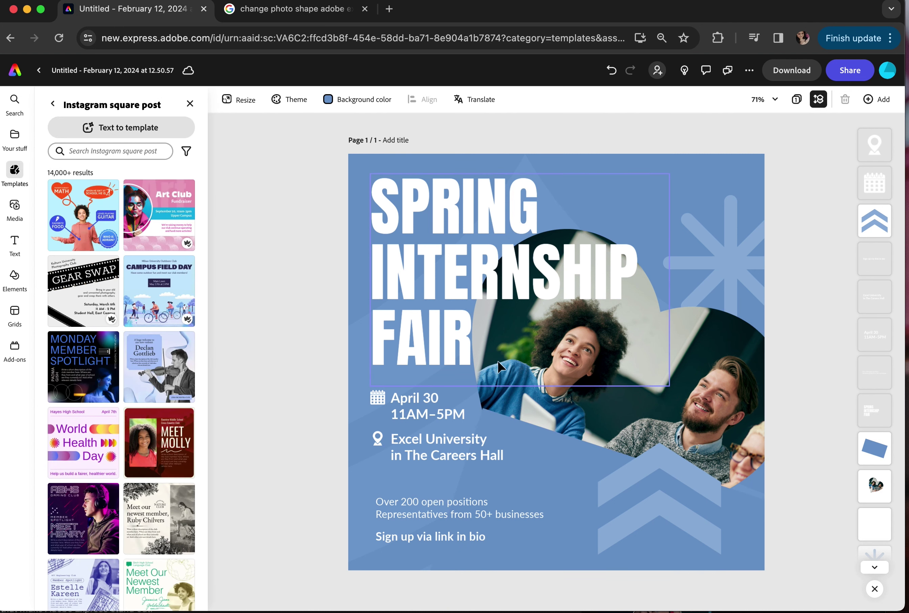
Change the photo's crop shape to a pentagon.
left_click(654, 409)
left_click(70, 325)
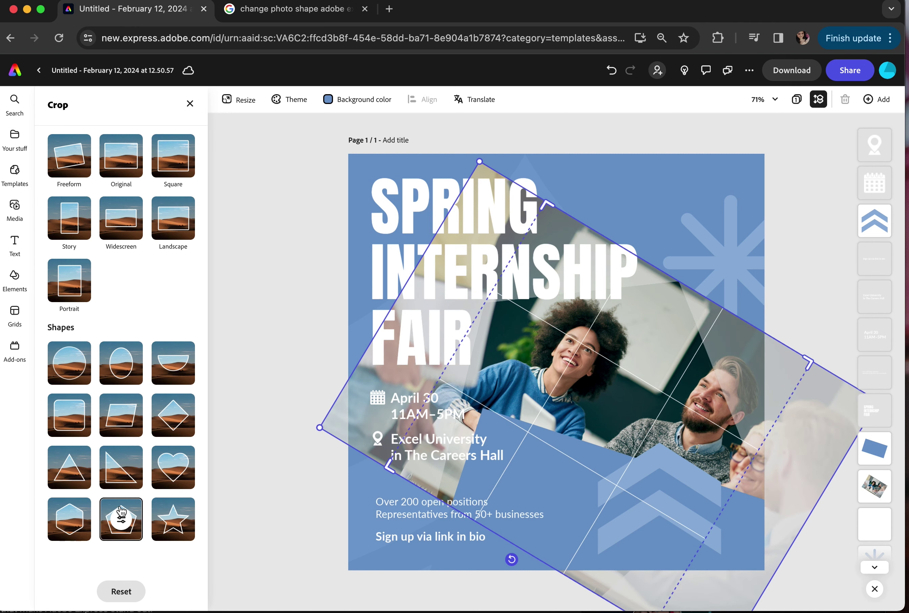
left_click(258, 505)
left_click_drag(628, 352, 690, 356)
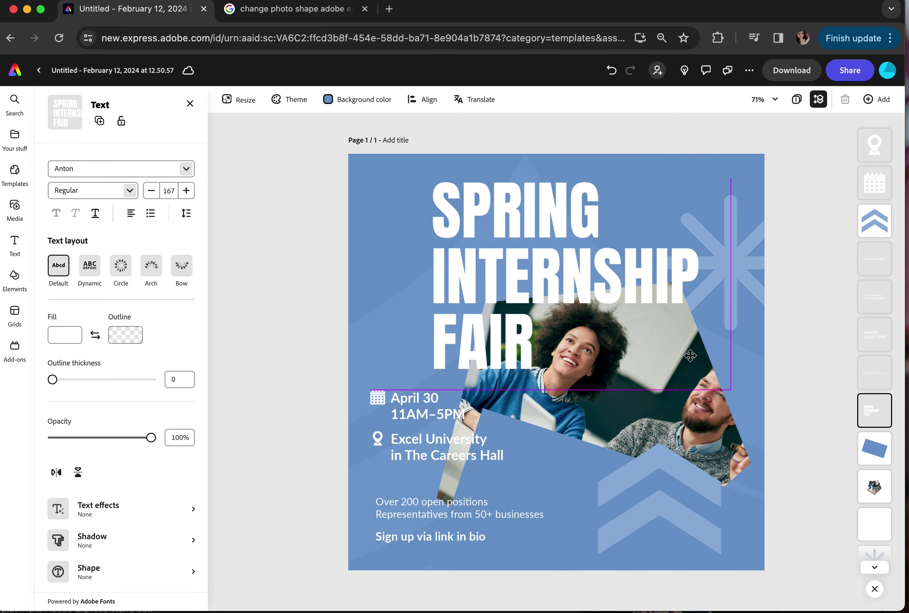
key("super+z")
key("super+z")
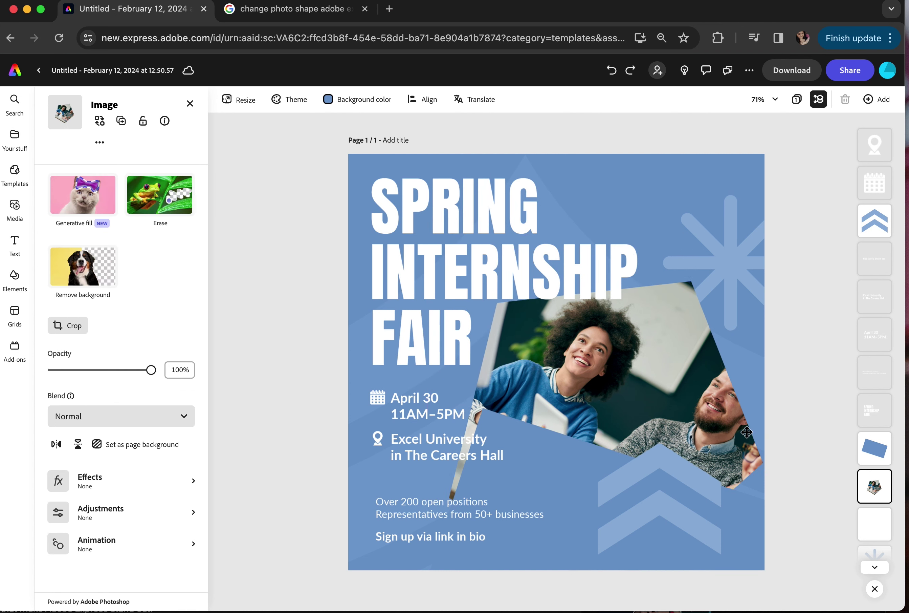
Move the pentagon photo slightly right and down, and shift the image up and left inside its crop.
mouse_move(746, 431)
left_mouse_down()
mouse_move(761, 446)
mouse_move(757, 440)
left_mouse_up()
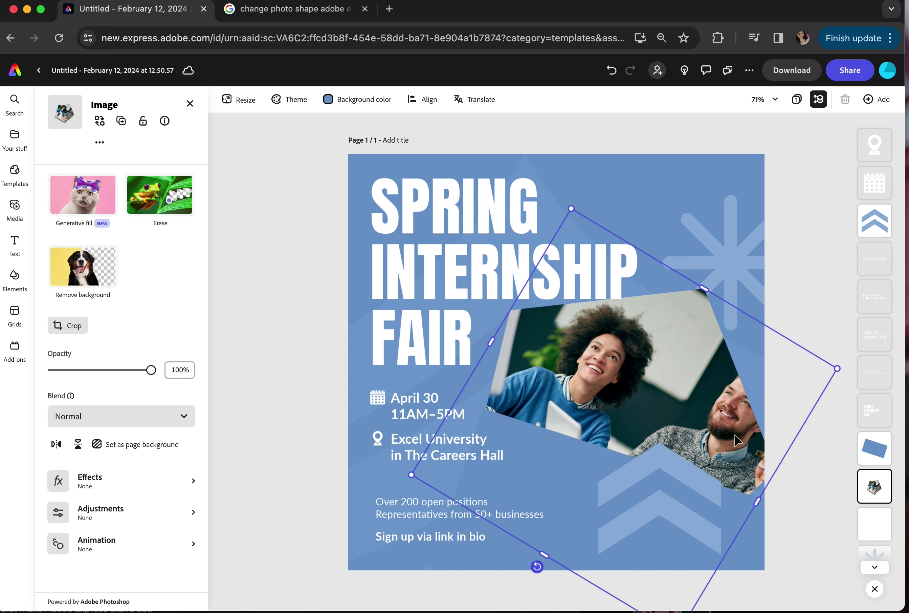
double_click(683, 381)
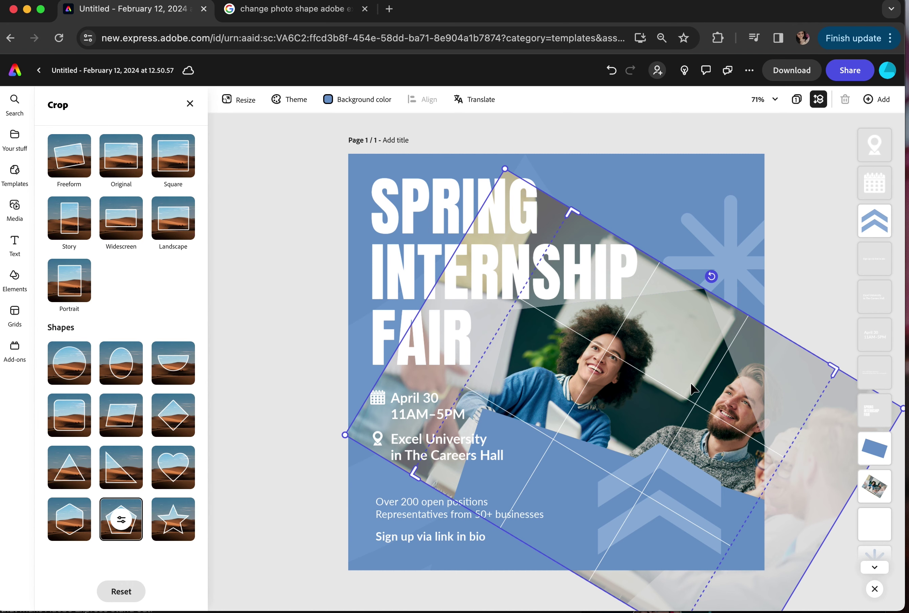
left_click_drag(691, 389, 631, 353)
Try the Grayscale effect on the photo, and apply the Darken effect with intensity 12.
left_click(83, 481)
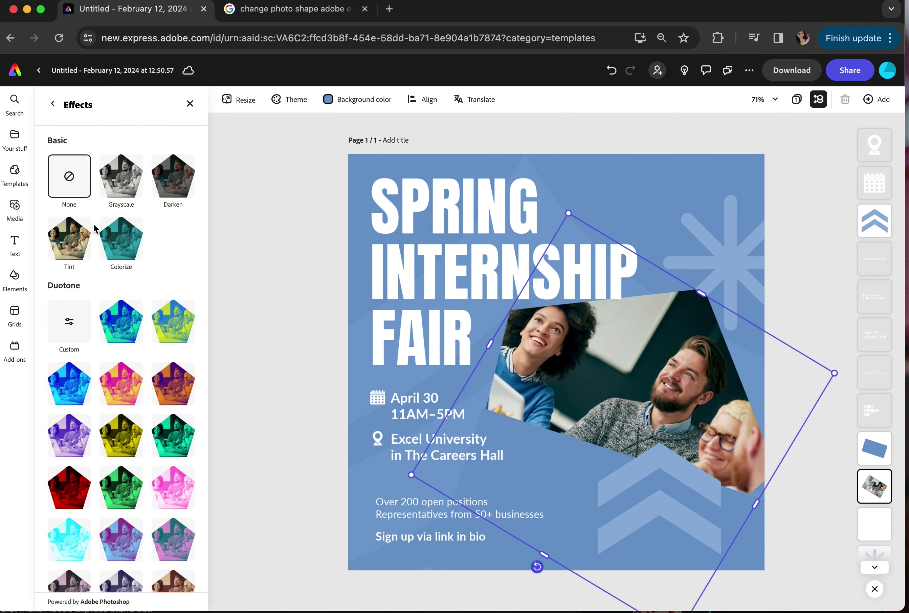
scroll(94, 228, "down", 3)
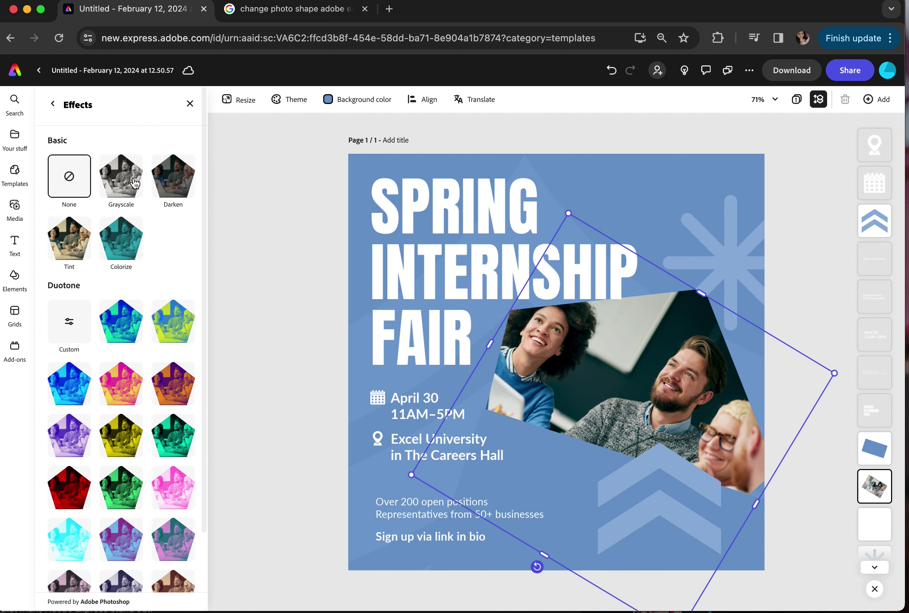
left_click(122, 176)
left_click(173, 176)
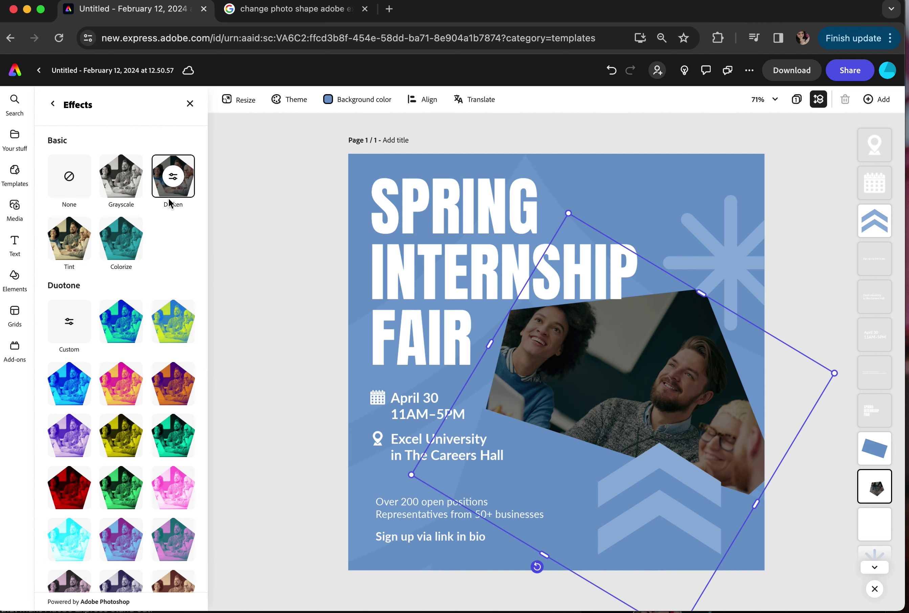
left_click(173, 176)
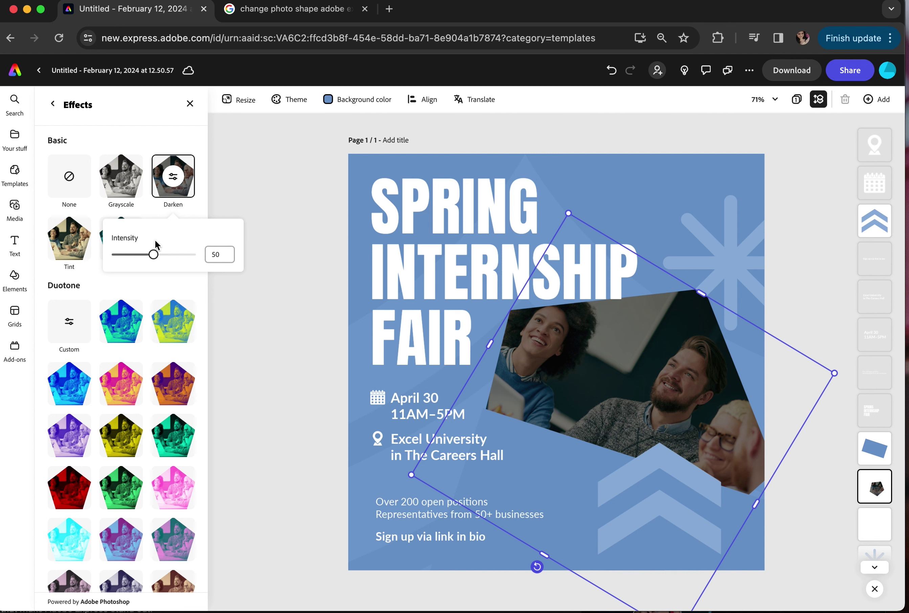
left_click_drag(156, 252, 122, 256)
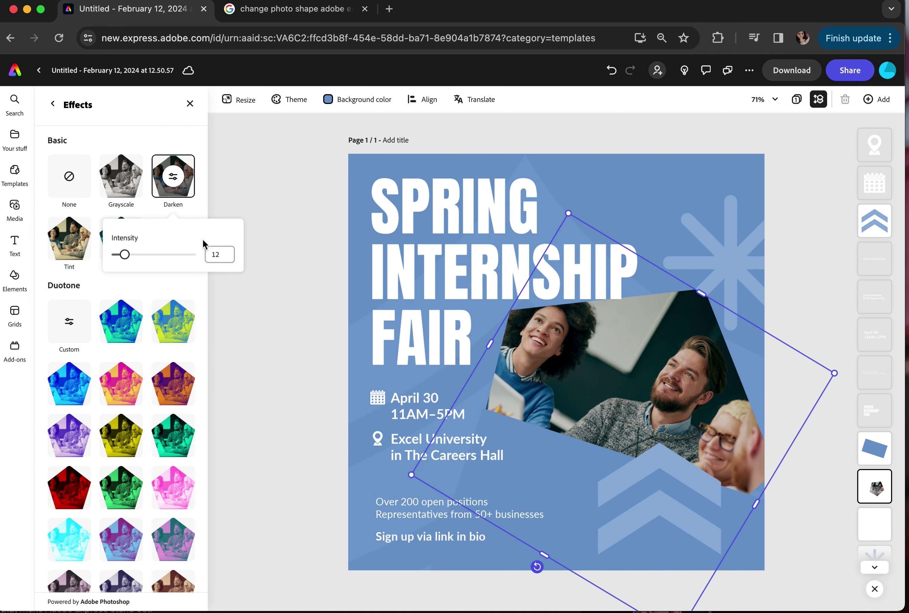
Apply the Colorize effect to the photo and shuffle through several of its colors.
left_click(132, 244)
left_click(131, 243)
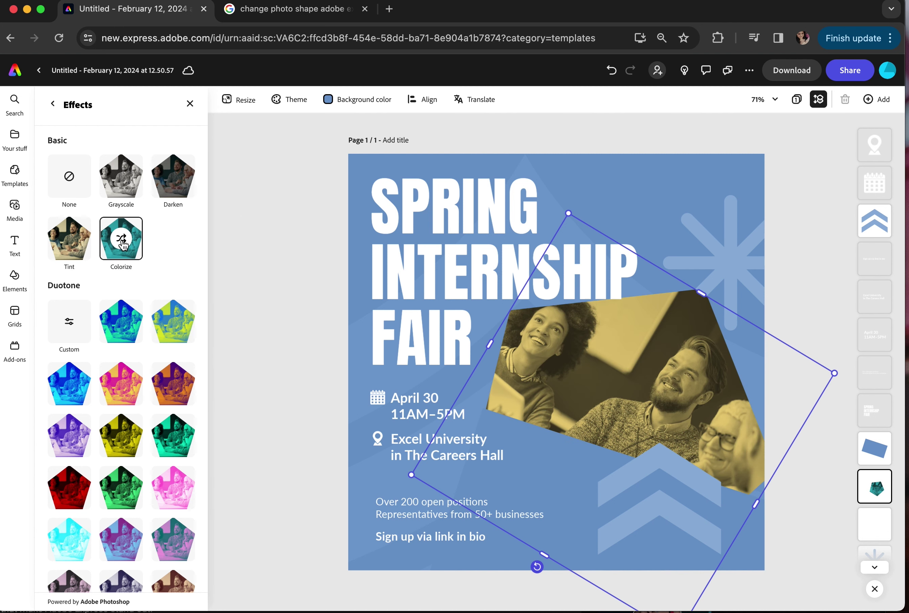
left_click(126, 244)
left_click(124, 245)
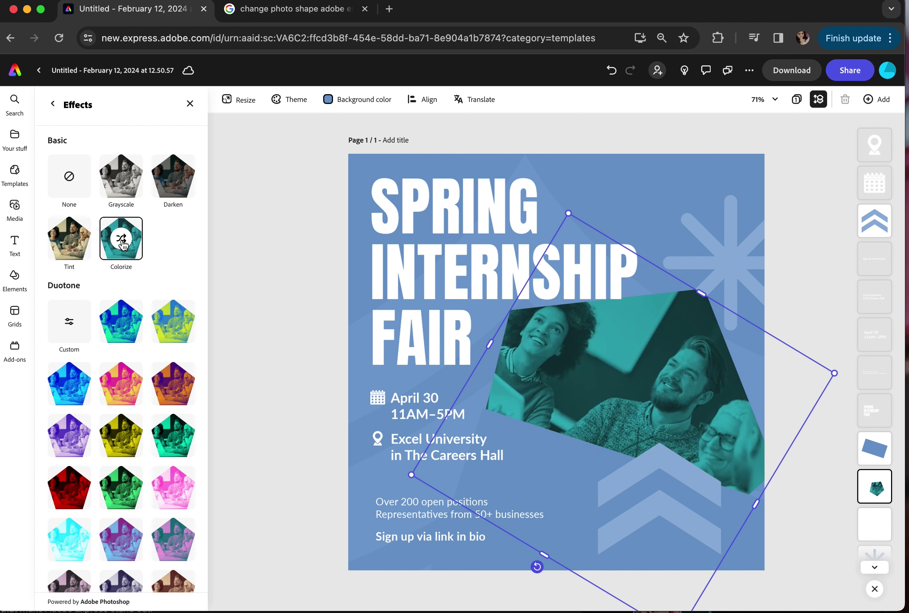
left_click(124, 245)
left_click(124, 246)
left_click(124, 245)
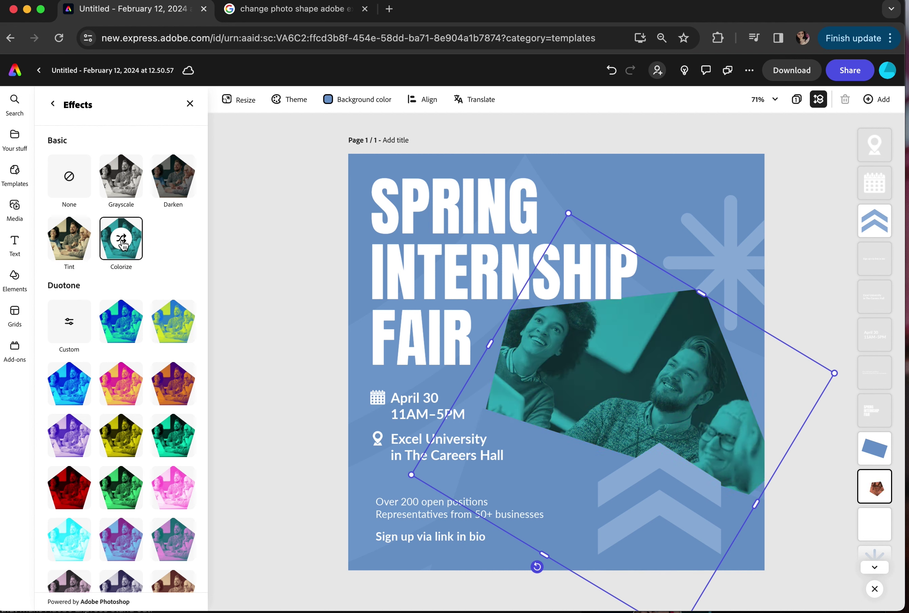
Apply the Tint effect to the photo with intensity 39, sampling the tint color from the design's blue background.
left_click(72, 243)
left_click(70, 240)
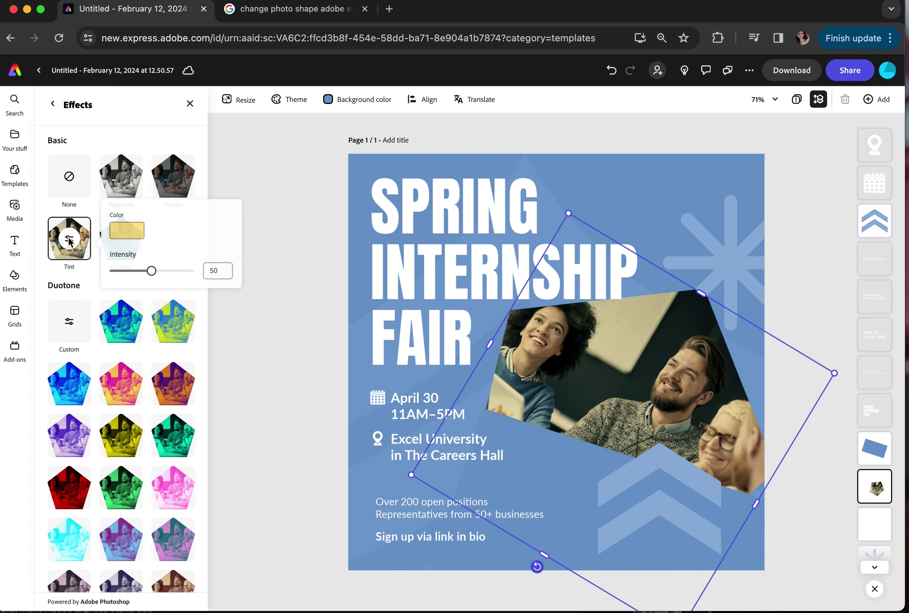
left_click_drag(151, 271, 144, 270)
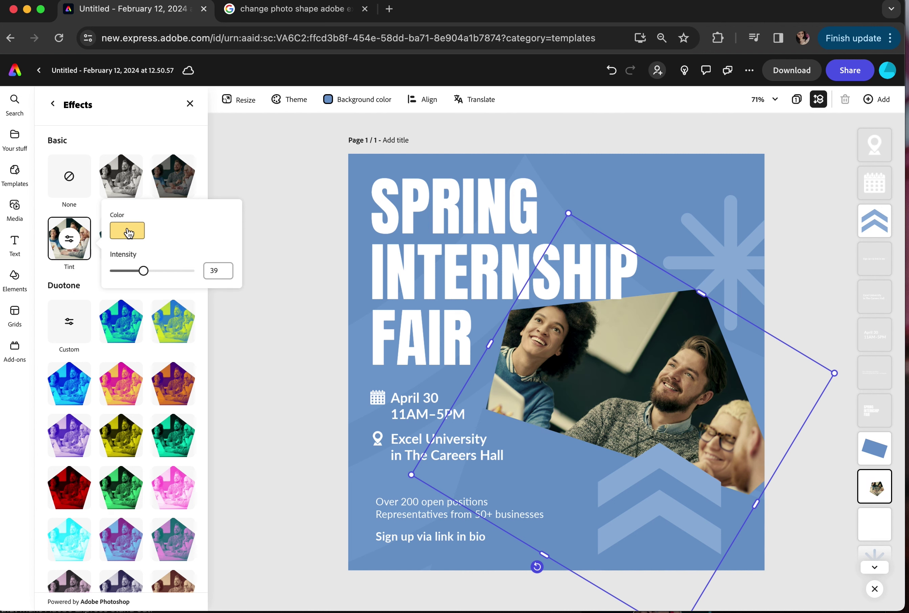
left_click(127, 232)
left_click(203, 212)
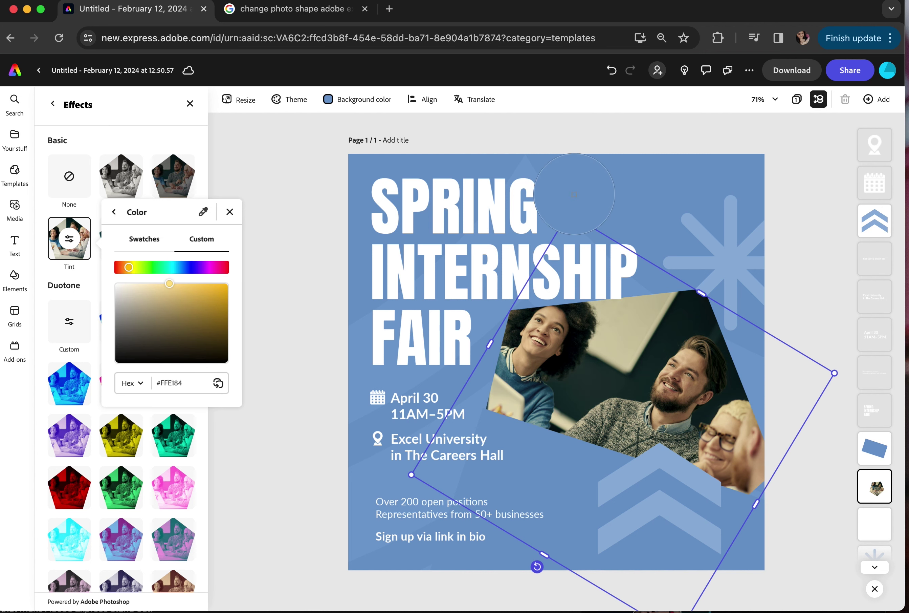
left_click(575, 199)
left_click(198, 466)
Try a custom Duotone effect on the photo with shadow color #4E516E and green highlights, and undo it.
scroll(118, 430, "down", 3)
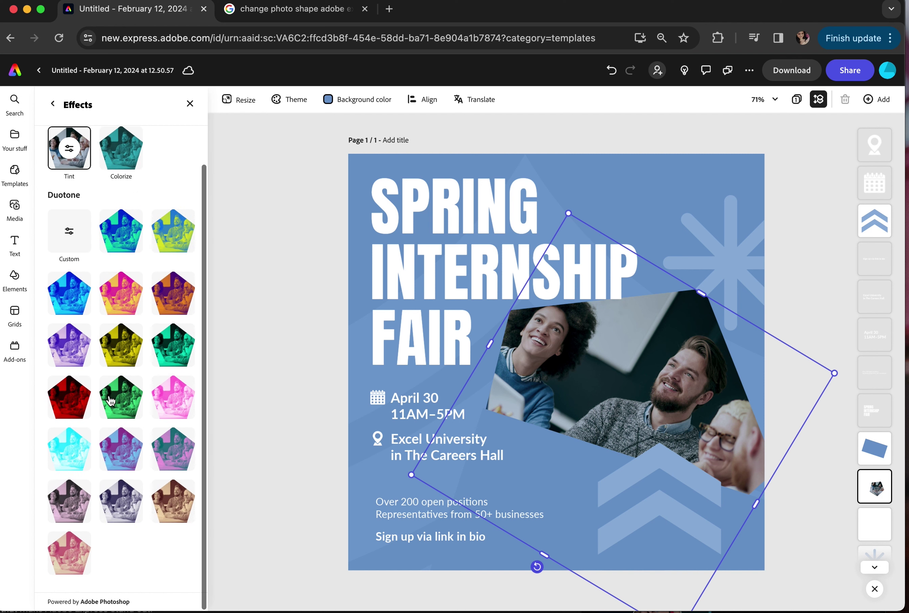
left_click(69, 234)
left_click(148, 286)
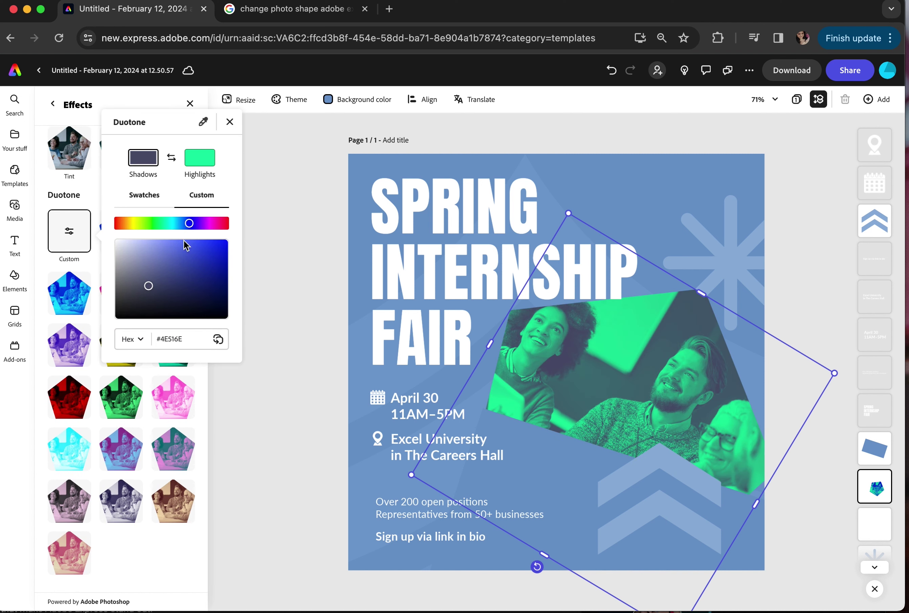
left_click(231, 123)
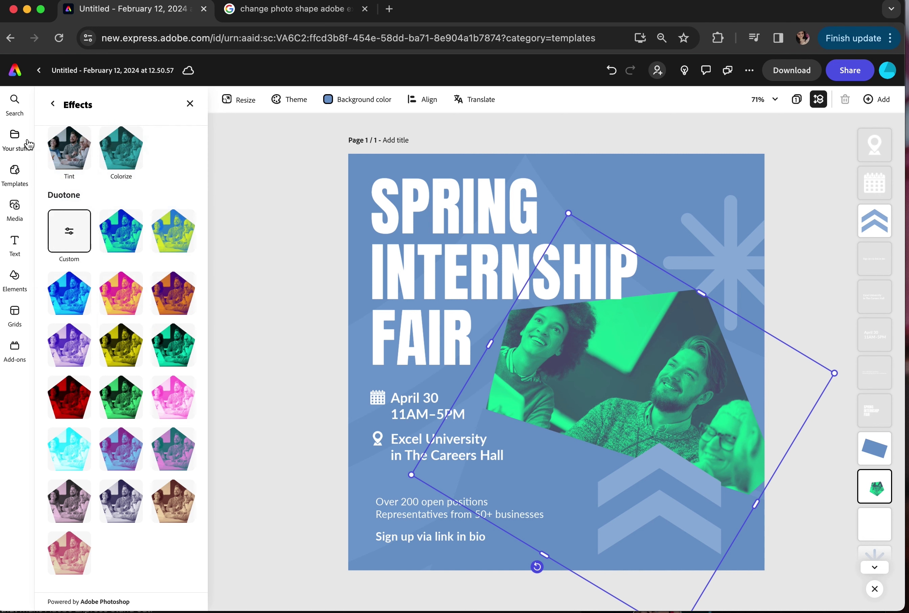
mouse_move(28, 145)
key("super+z")
key("super+z")
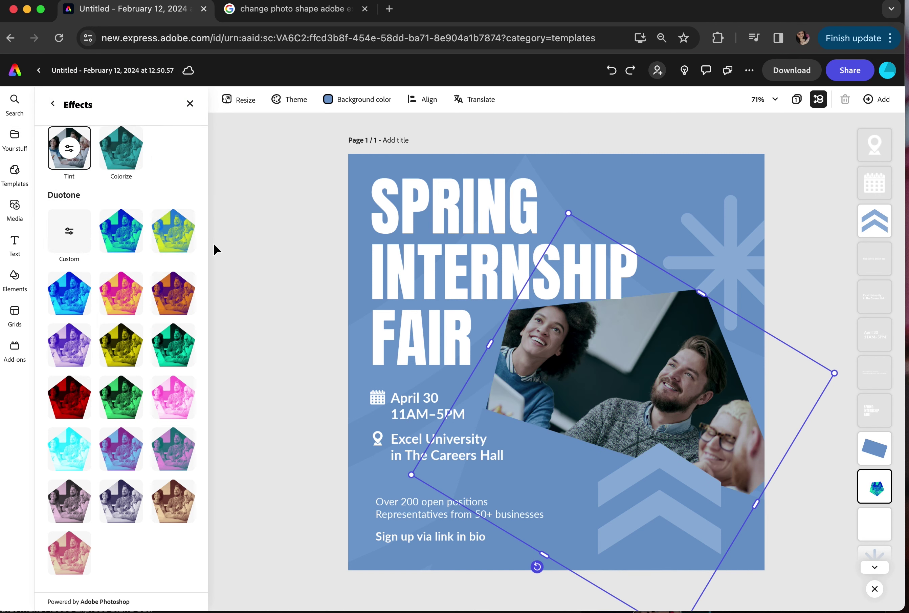
Try photo adjustments with saturation -84, warmth 42 and brightness -57, and reset all adjustments.
left_click(52, 104)
left_click(108, 516)
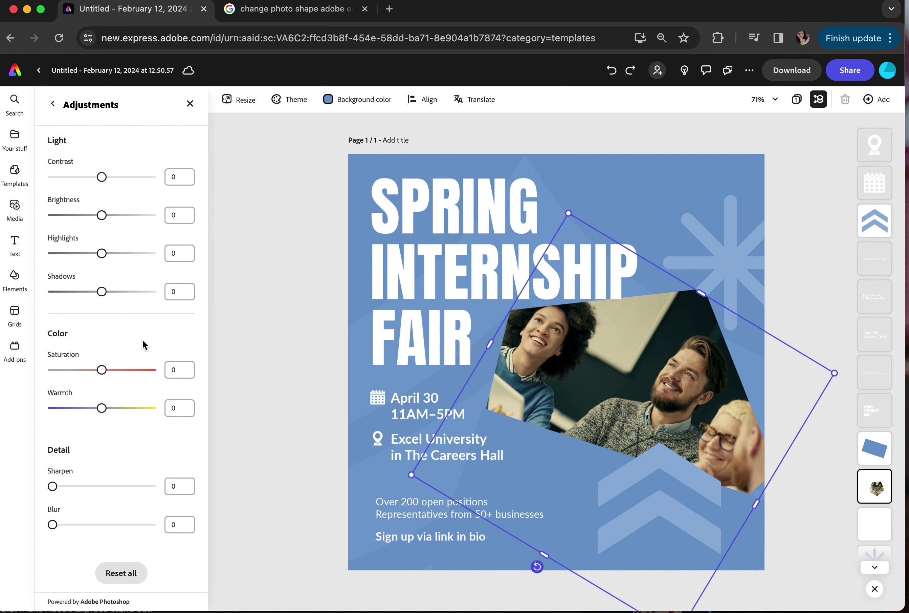
left_click_drag(102, 369, 59, 383)
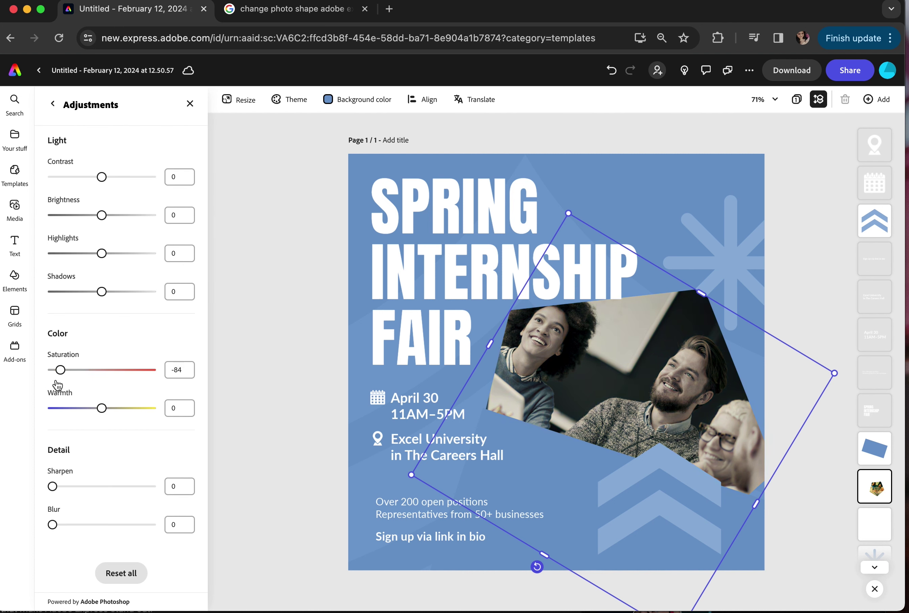
left_click_drag(99, 410, 122, 409)
left_click_drag(103, 216, 73, 219)
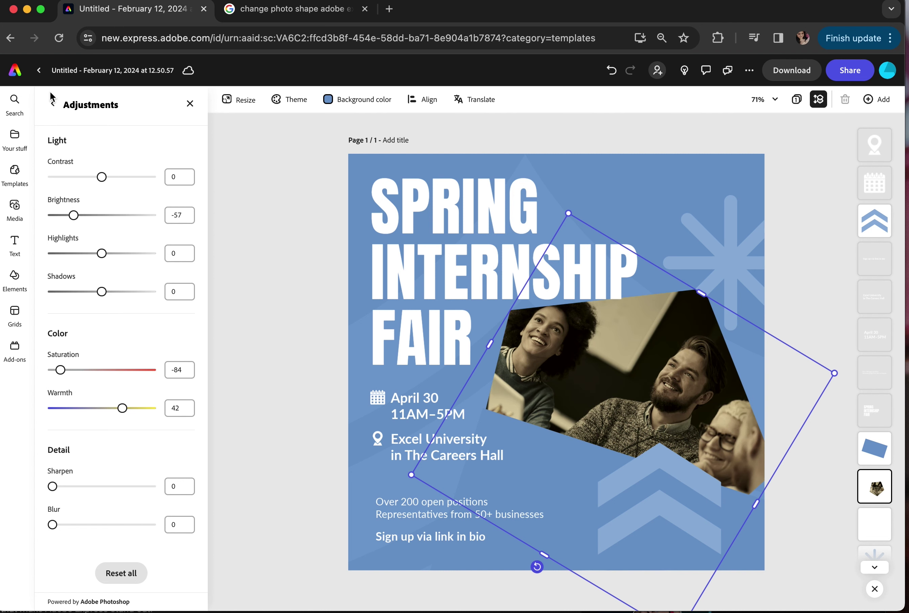
left_click(119, 575)
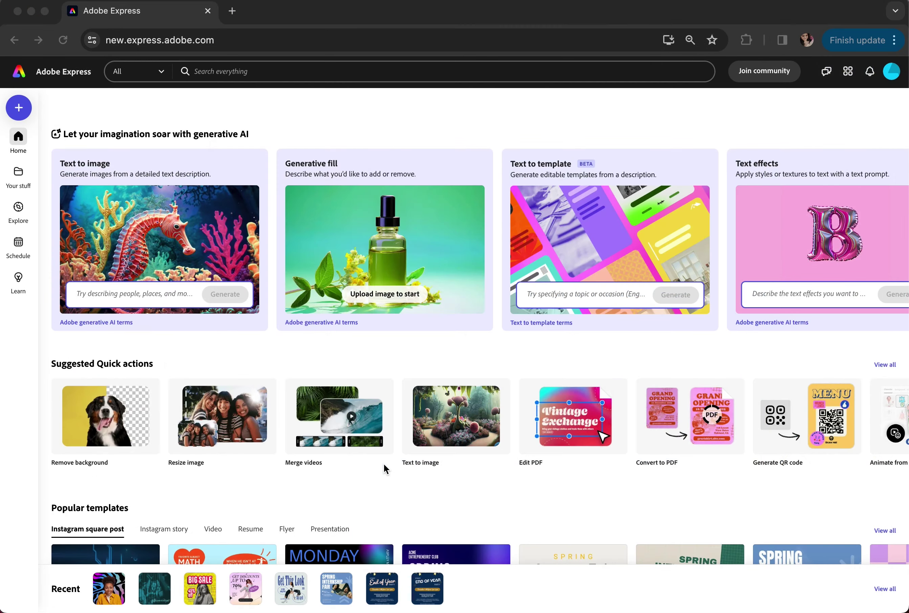
Upload two videos to the Merge videos quick action, preview the second clip, and open the project in the editor.
left_click(318, 420)
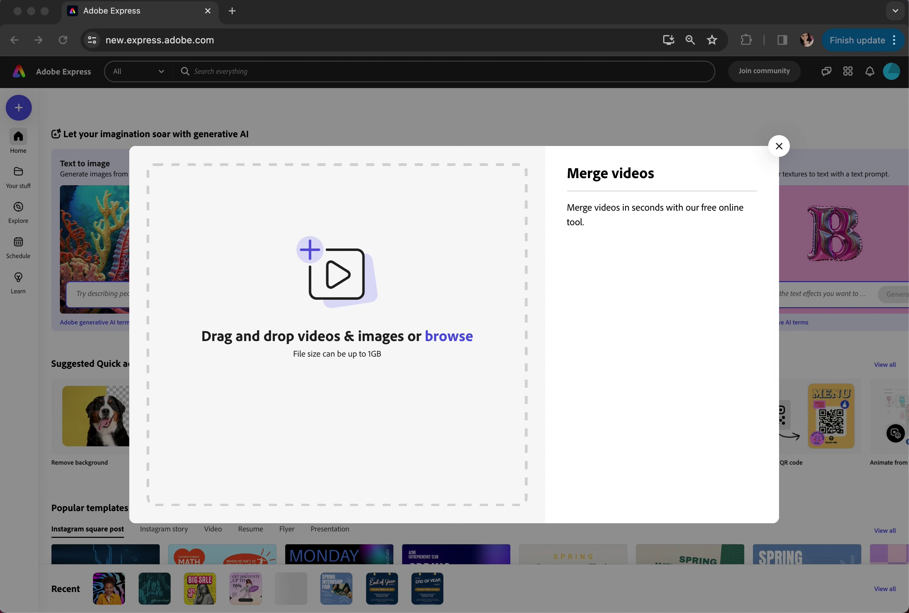
left_click_drag(908, 301, 314, 301)
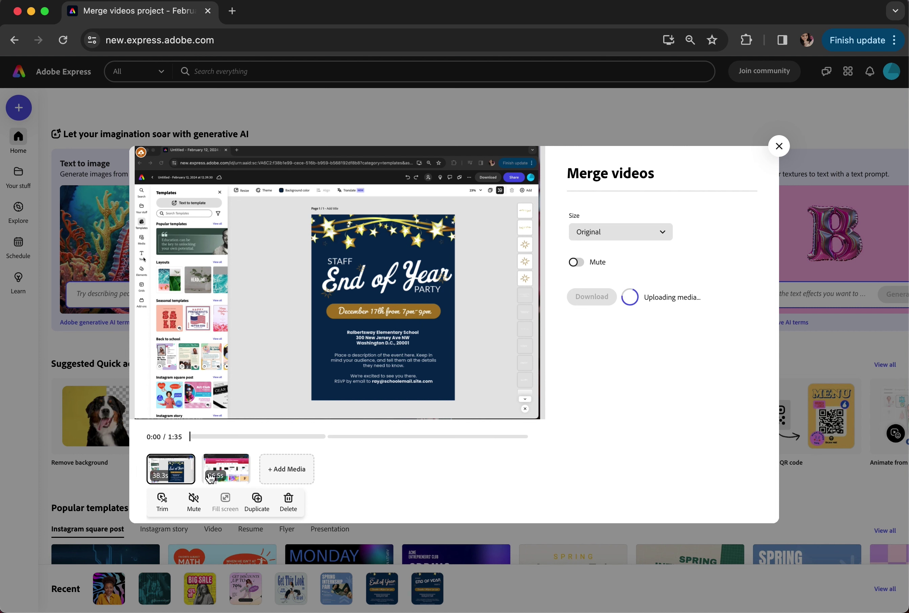
left_click(226, 469)
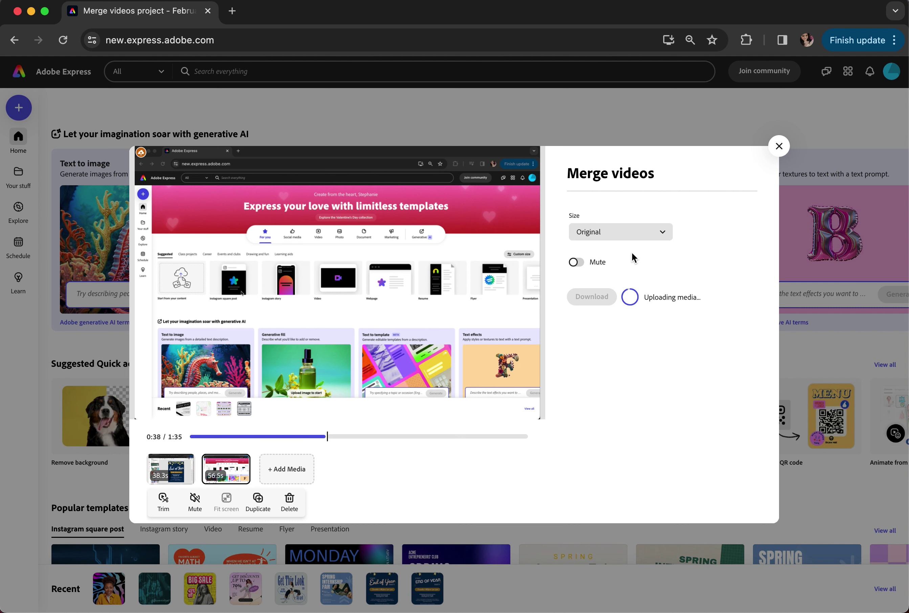
mouse_move(503, 288)
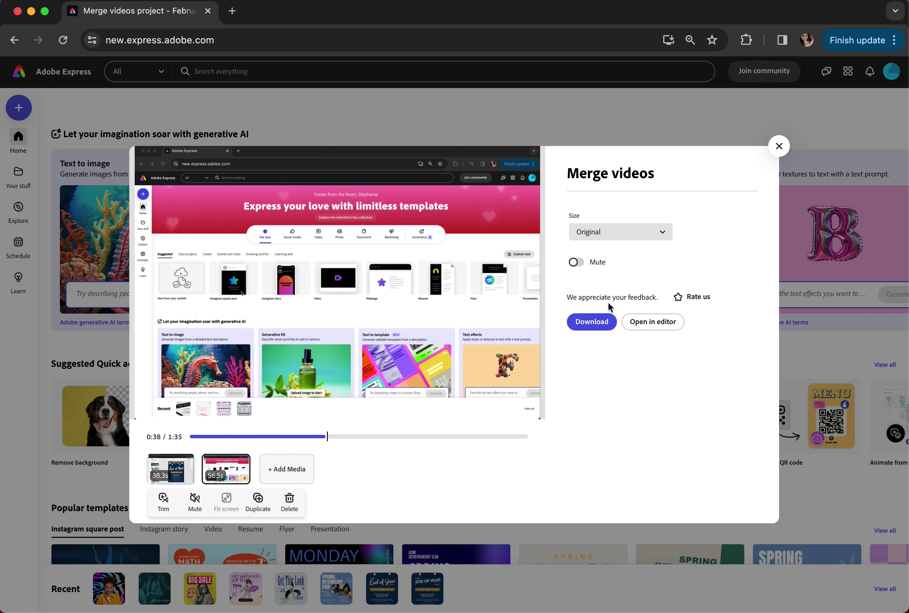
left_click(653, 322)
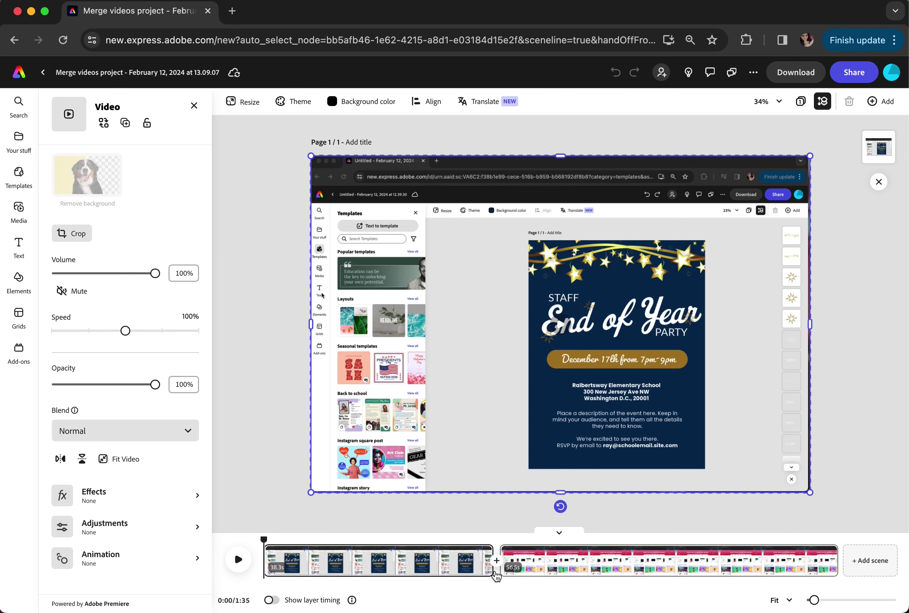
Trim the end of the first scene to 20.8 s and the second scene to 37.8 s.
left_click(452, 575)
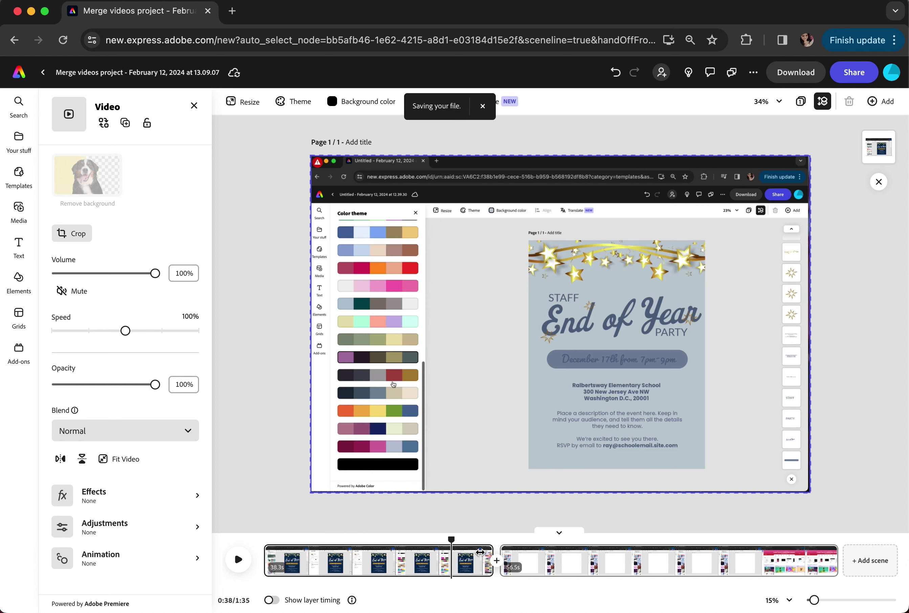
left_click_drag(492, 553, 387, 562)
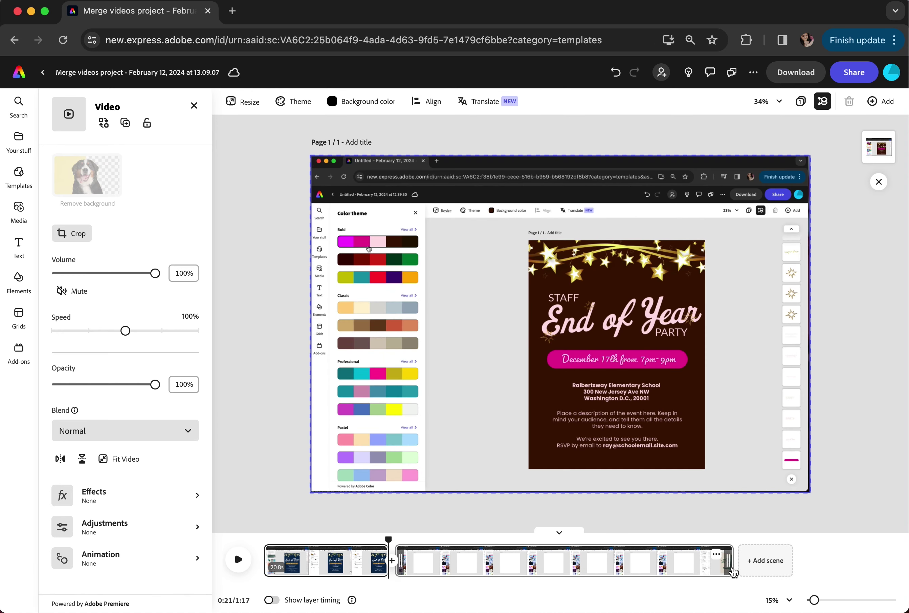
left_click_drag(726, 568, 621, 568)
Crop the second scene's video freeform, cutting away a band along its top and its right side.
left_click(788, 168)
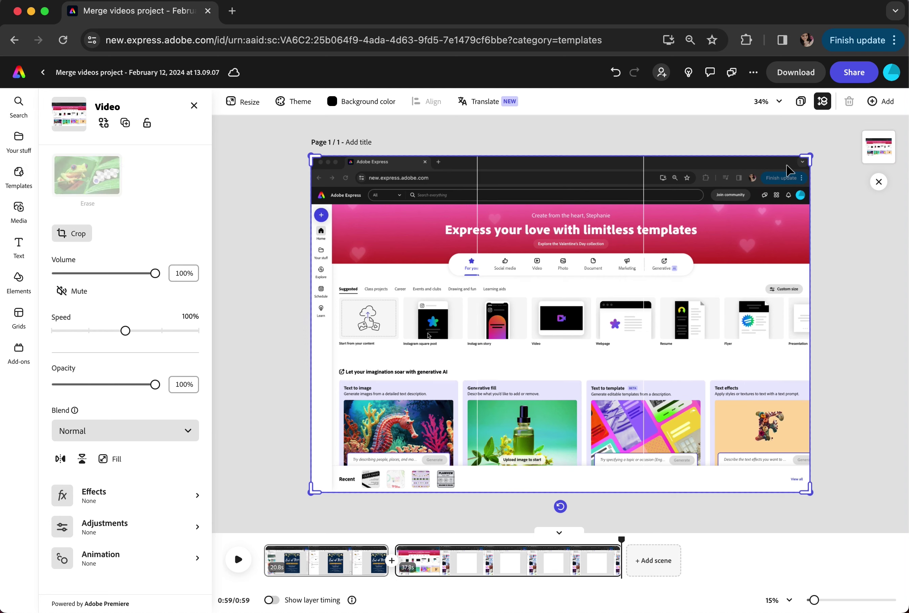
double_click(788, 169)
left_click_drag(811, 155, 698, 236)
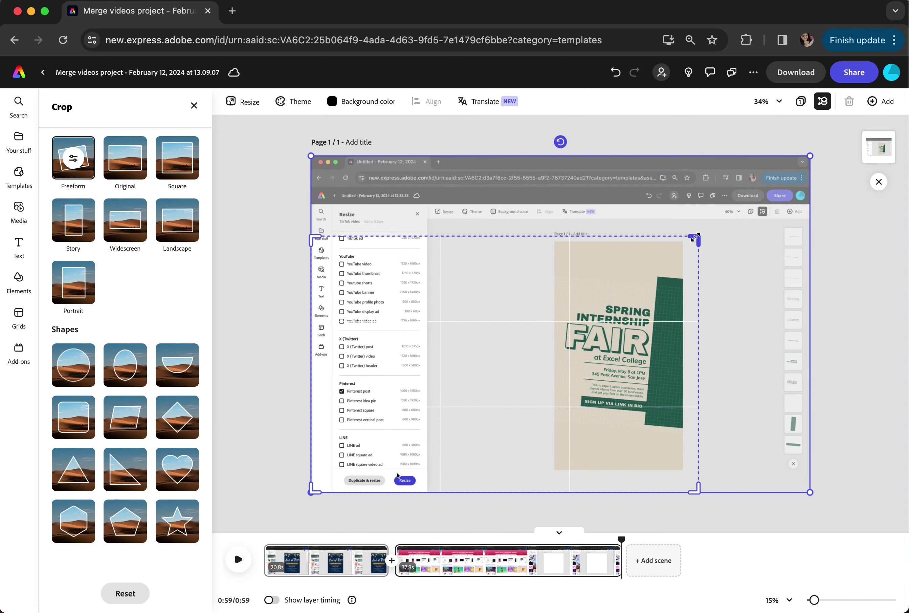
left_click(854, 273)
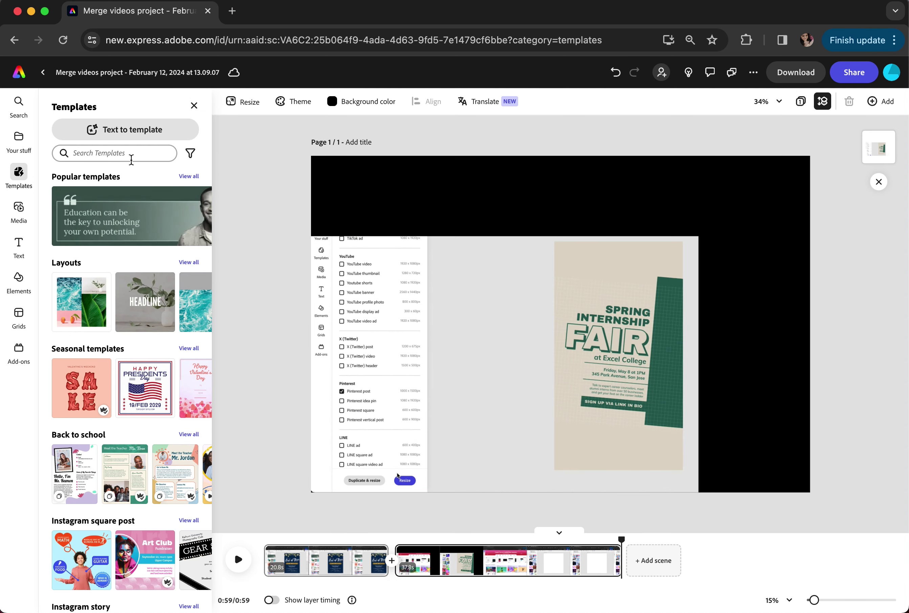
Add the "dream" headline text template to the second scene and replace its large word with "Video".
left_click(18, 245)
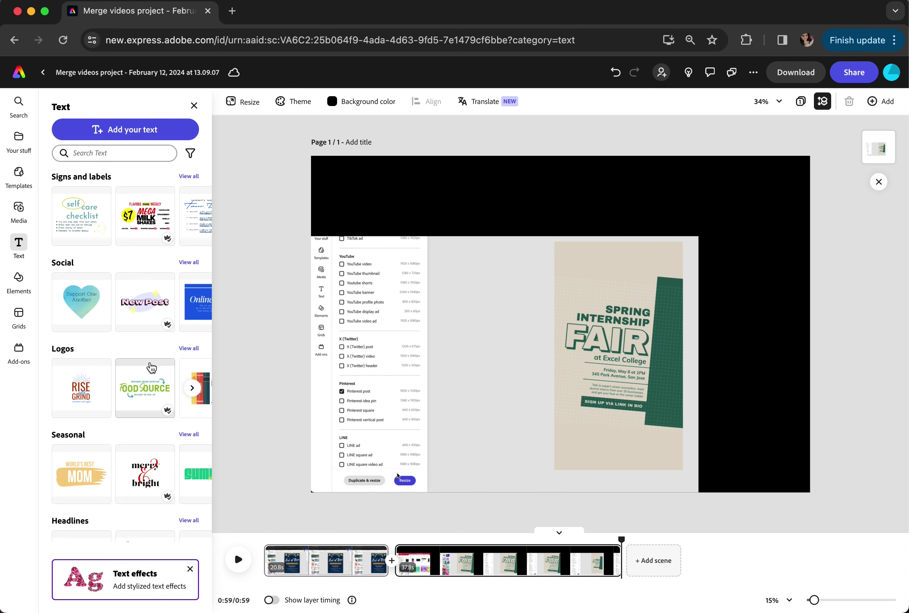
scroll(108, 193, "down", 5)
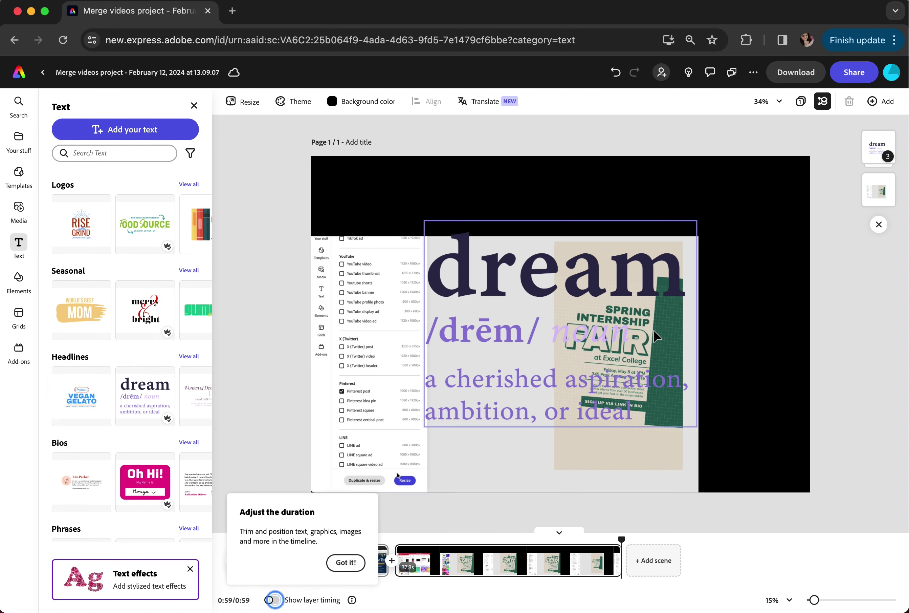
double_click(605, 297)
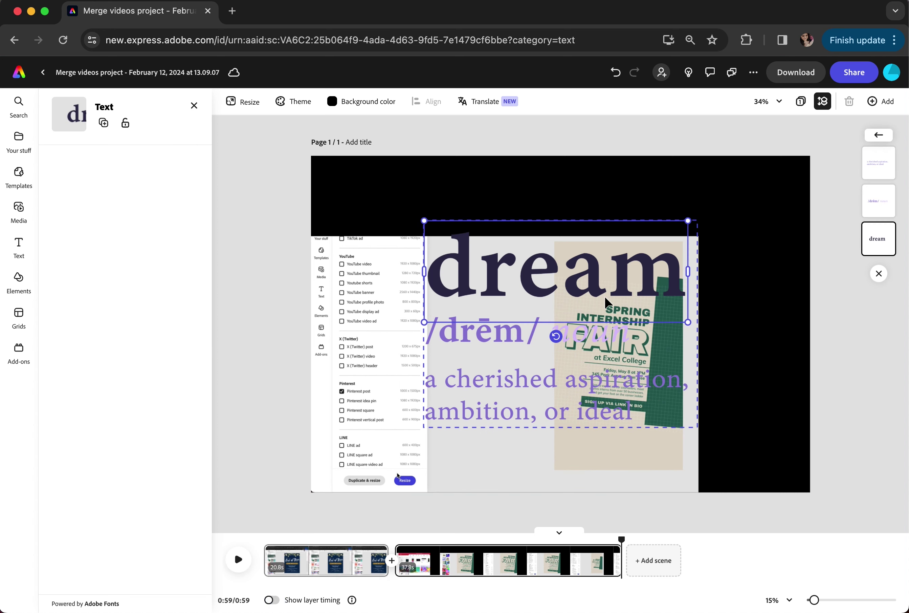
left_click(577, 273)
double_click(576, 272)
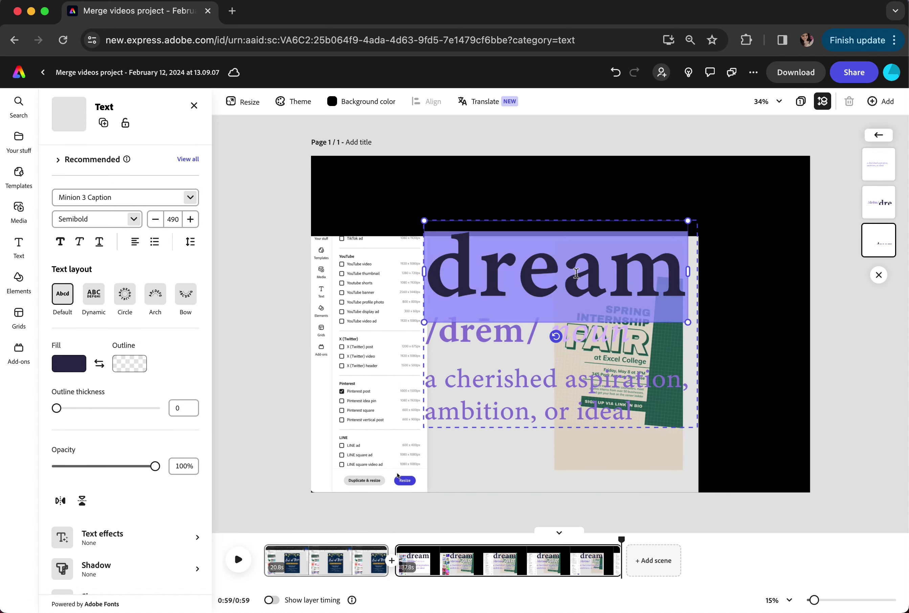
type("Video")
Replace the template's pronunciation line with "Tutorial" and delete the definition text below it.
left_click(567, 326)
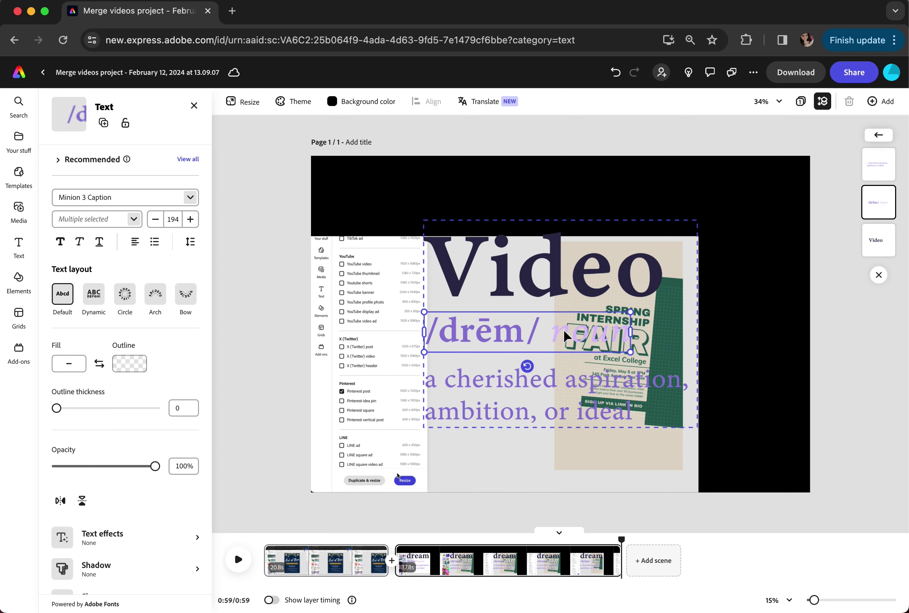
left_click(565, 328)
double_click(565, 329)
left_click(565, 330)
triple_click(565, 329)
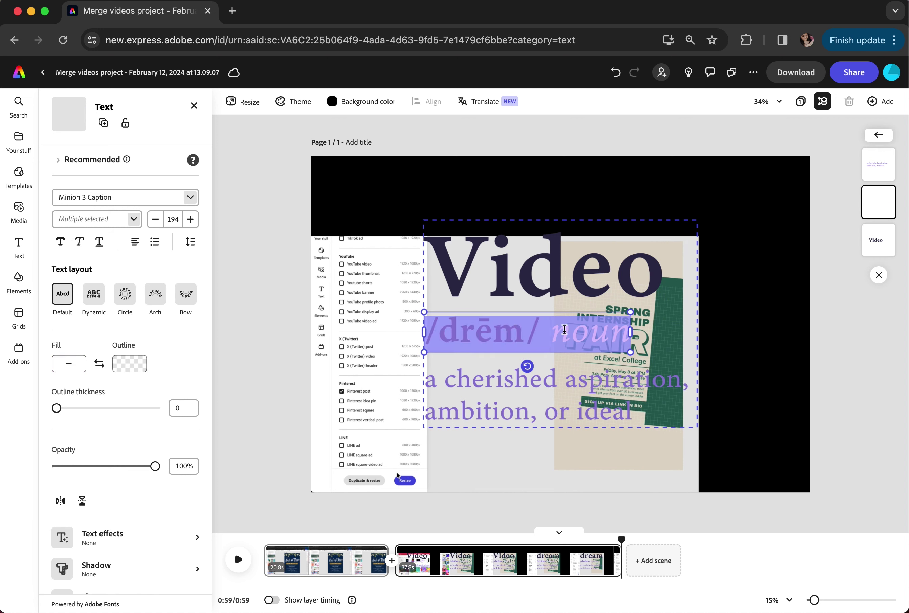
type("Tutorial")
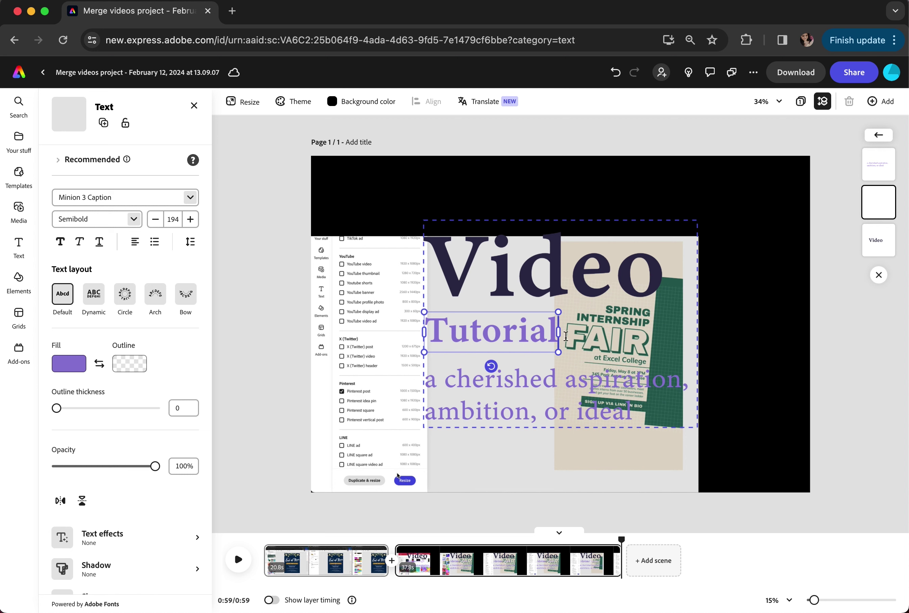
triple_click(583, 371)
key("BackSpace")
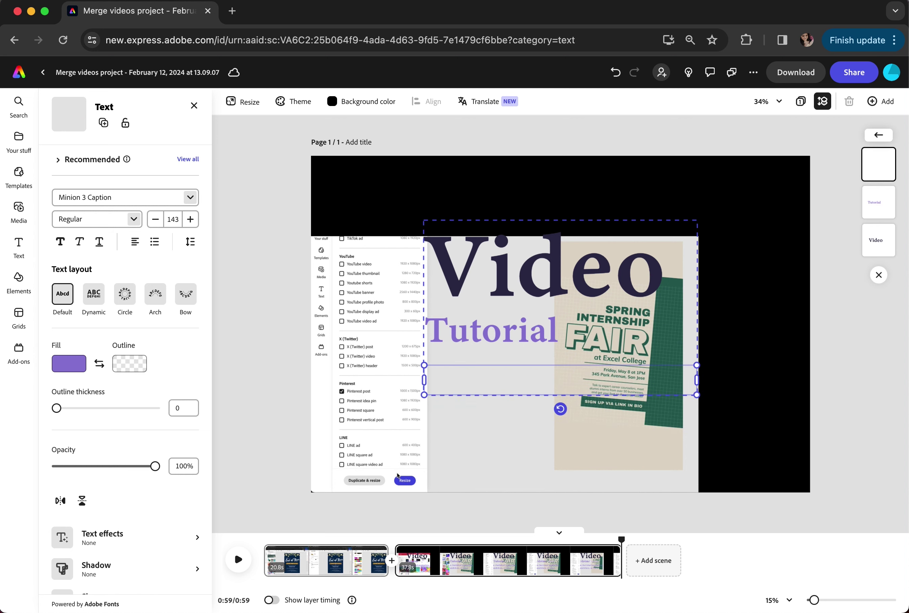
Move the "Video" title up into the black area above the clip, and shift the cropped clip down.
left_click(584, 292)
left_click_drag(584, 292, 507, 220)
left_click(529, 332)
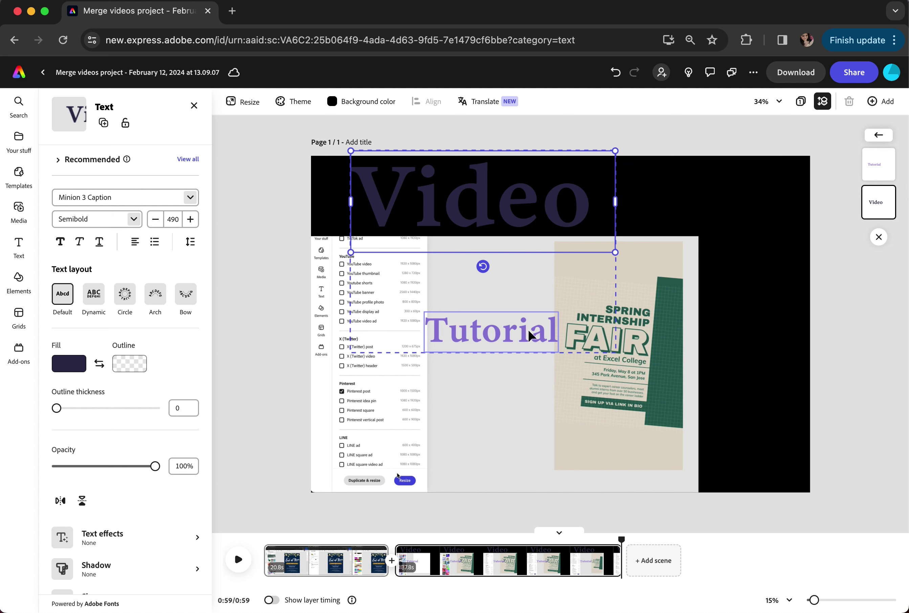
left_click(435, 235)
left_click(548, 401)
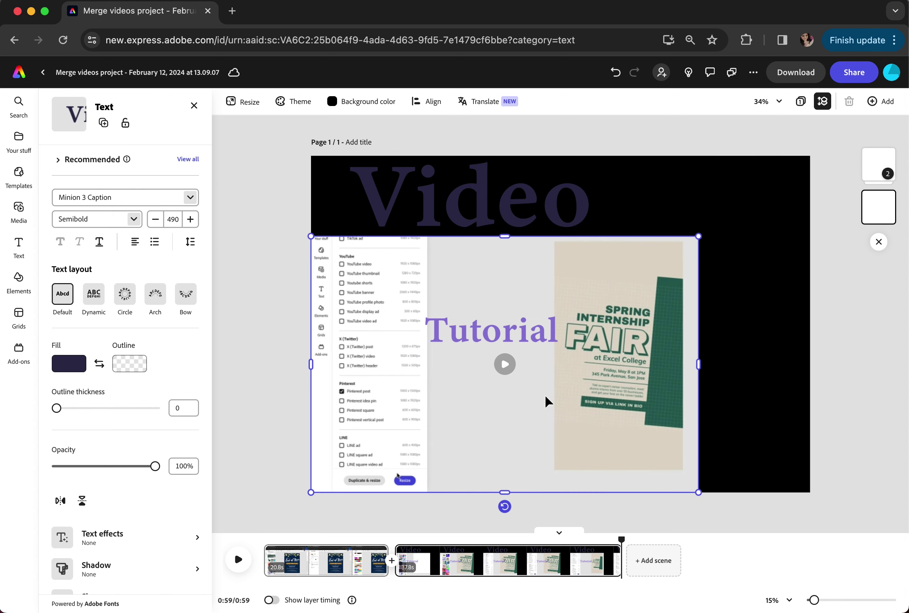
left_click_drag(515, 347, 467, 469)
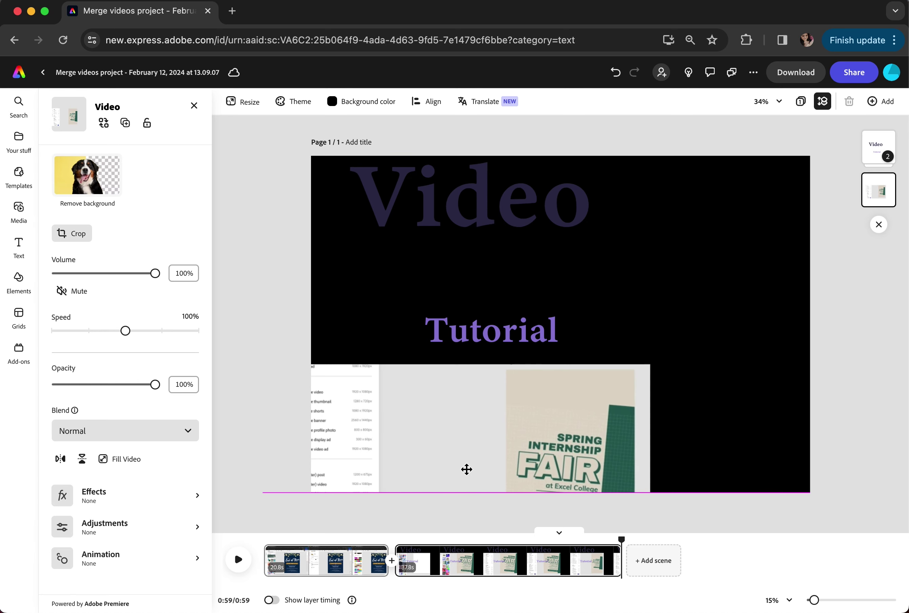
Place the "Tutorial" text to the right of "Video" and center the cropped clip horizontally beneath the title.
left_click(470, 320)
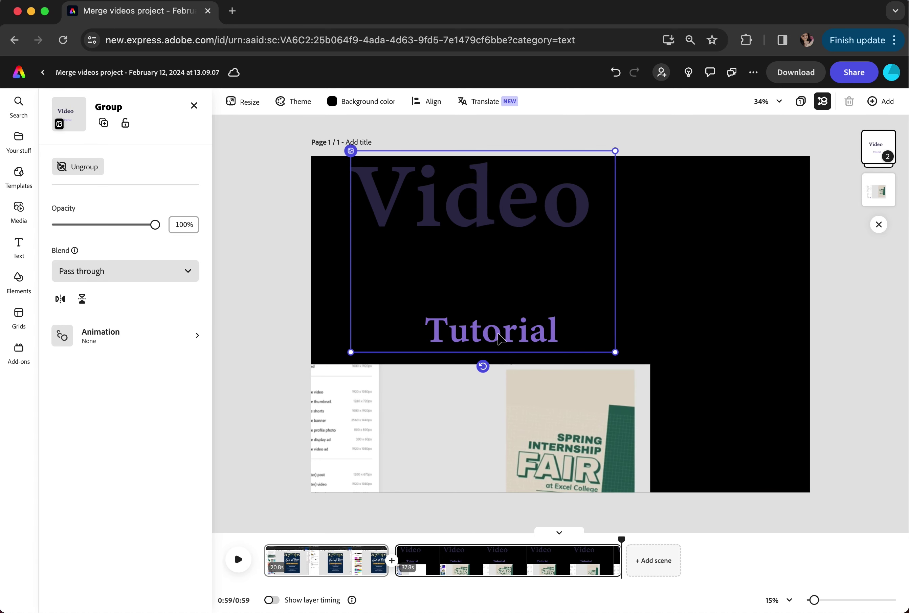
left_click(501, 337)
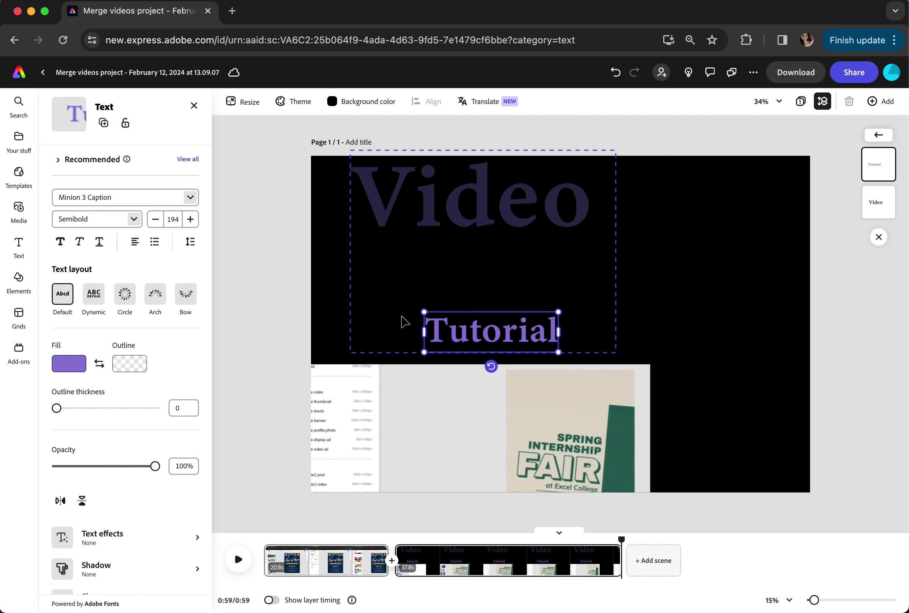
left_click_drag(450, 331, 655, 201)
left_click_drag(582, 365, 682, 267)
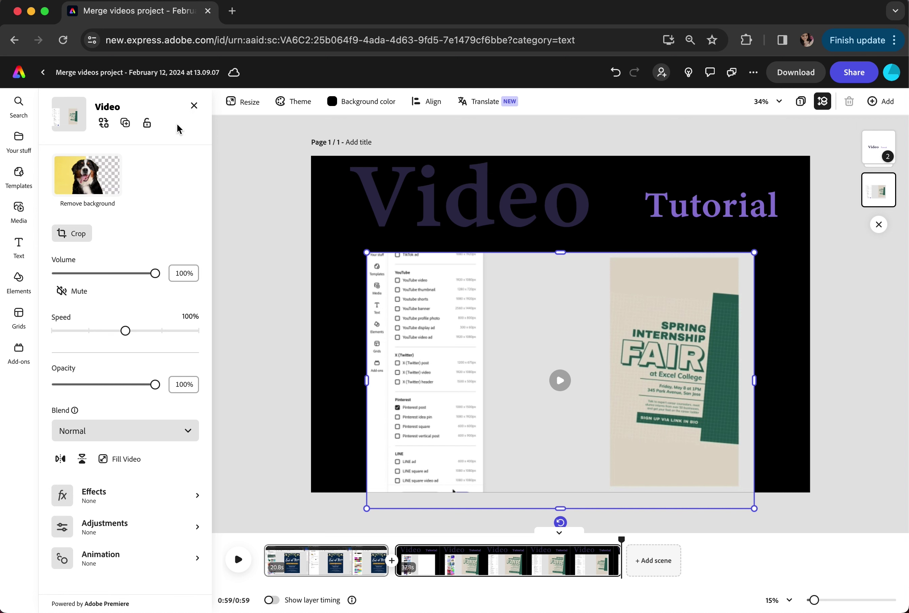
Look over the project's sharing options, and choose MP4 as the download file format.
left_click(849, 83)
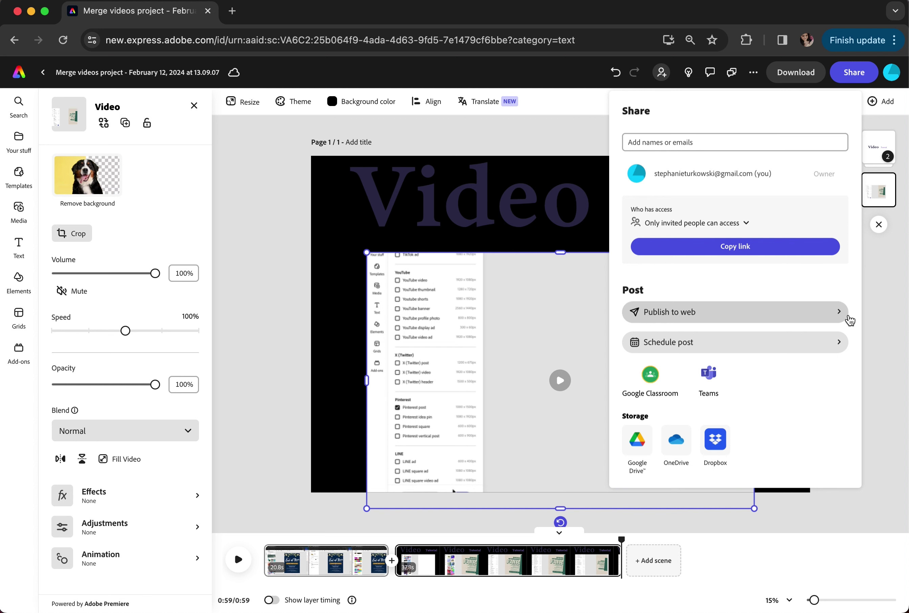
left_click(796, 73)
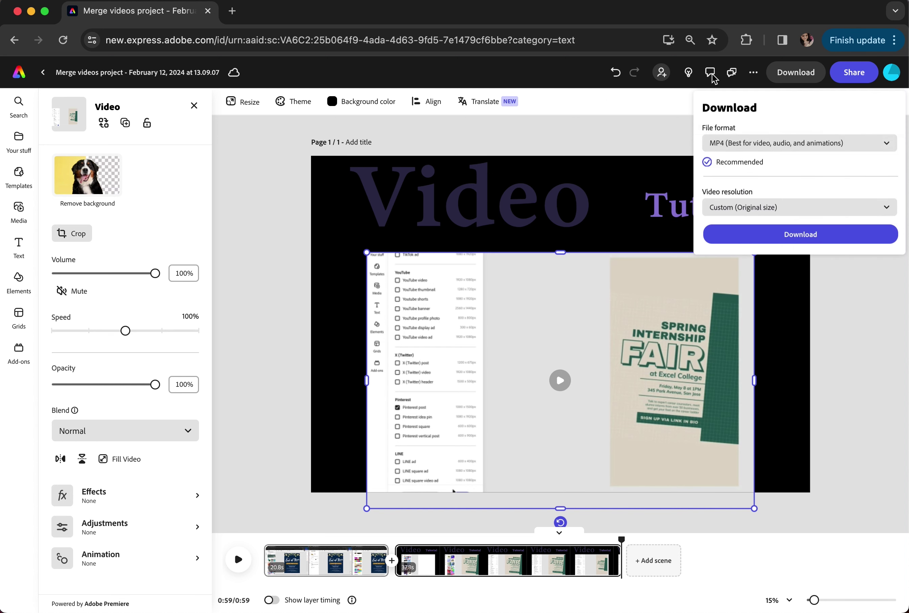
left_click(742, 148)
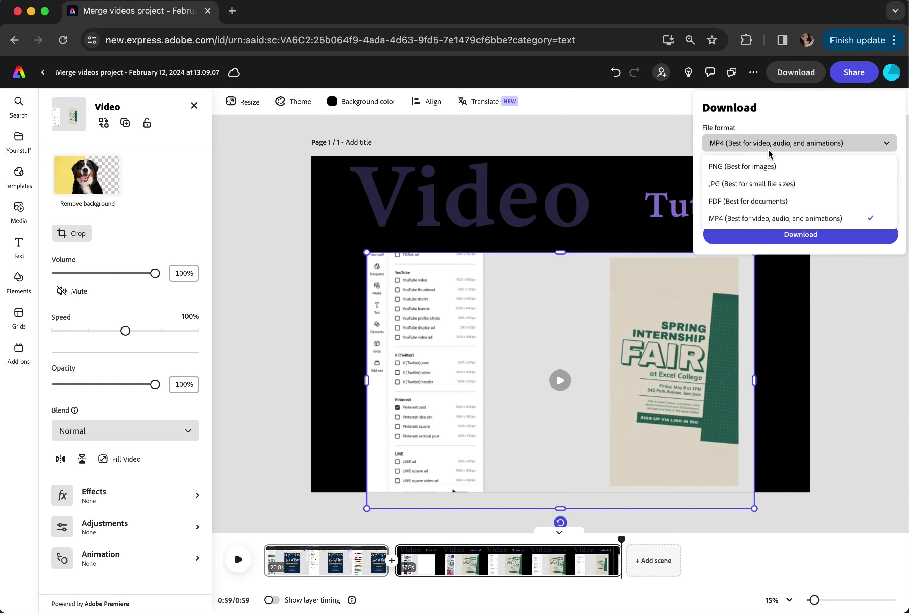
left_click(768, 218)
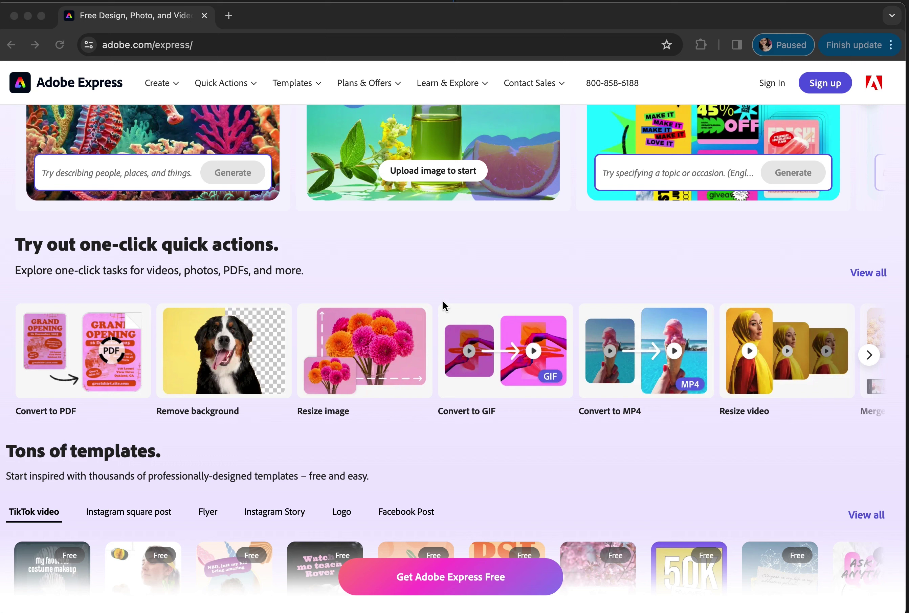